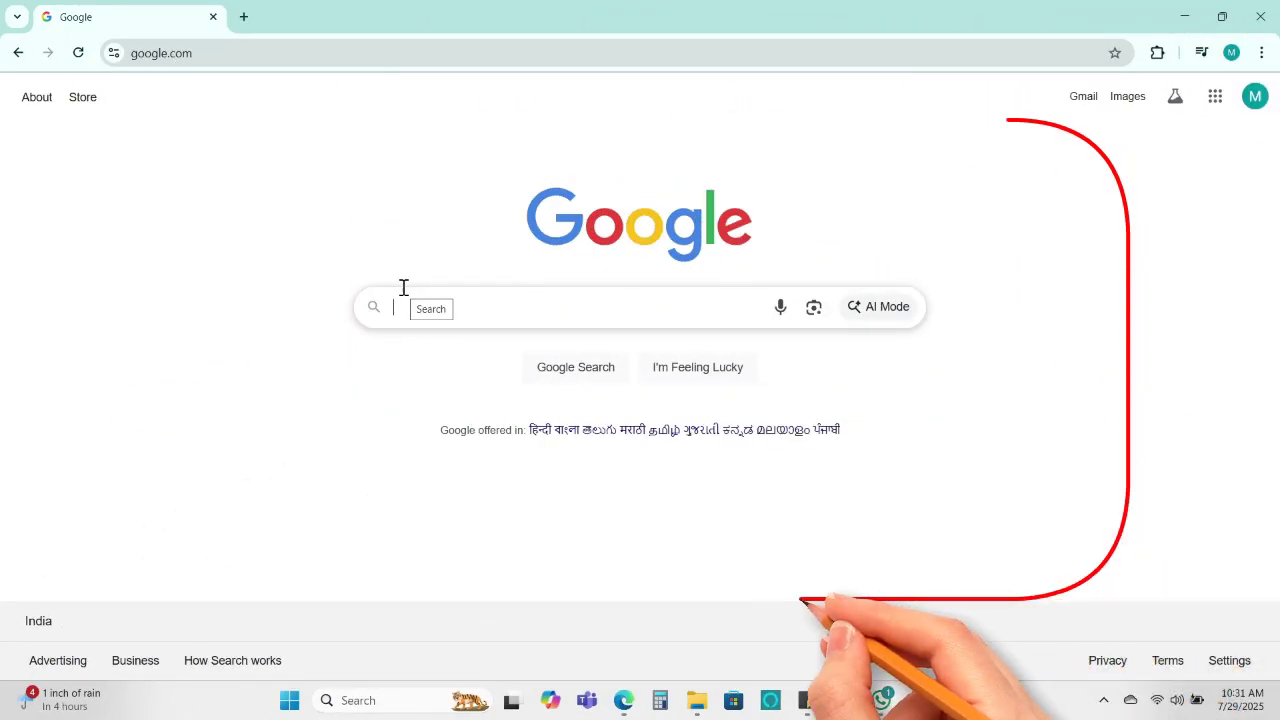
# Step: Enter the query site:linkedin.com/in "Java develoer" in the Google search box
pyautogui.click(511, 323)
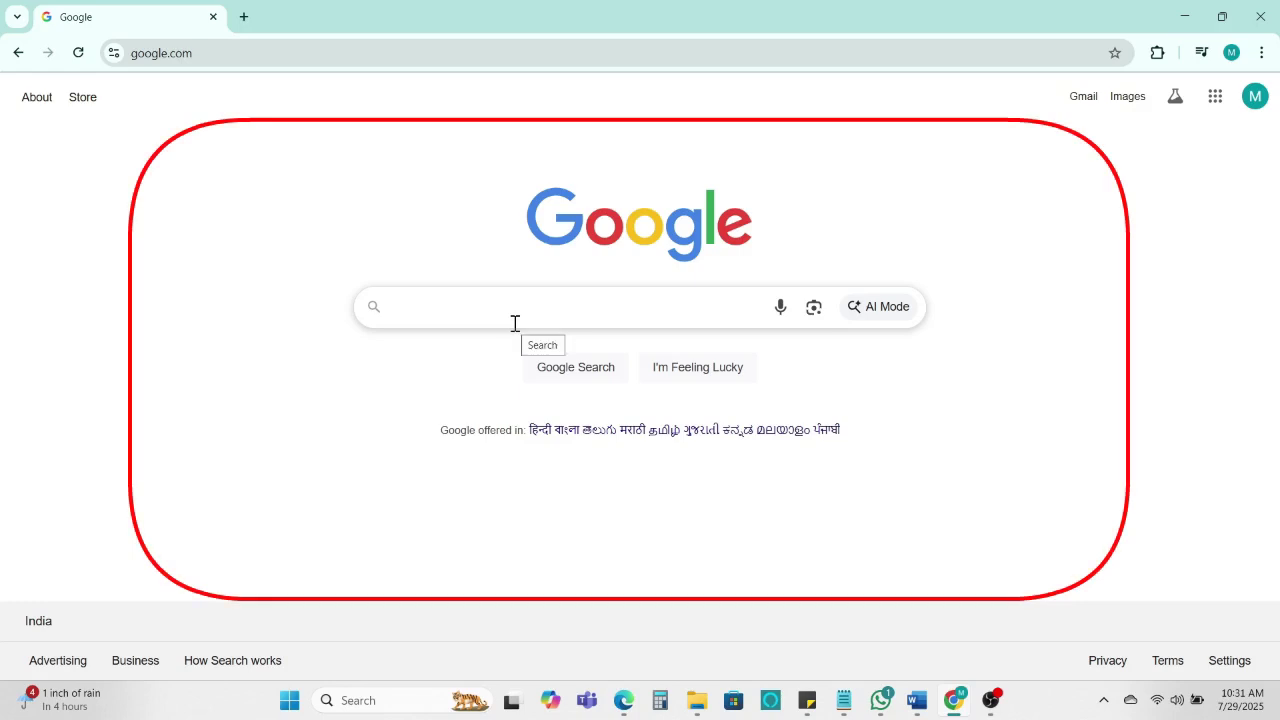
pyautogui.click(586, 347)
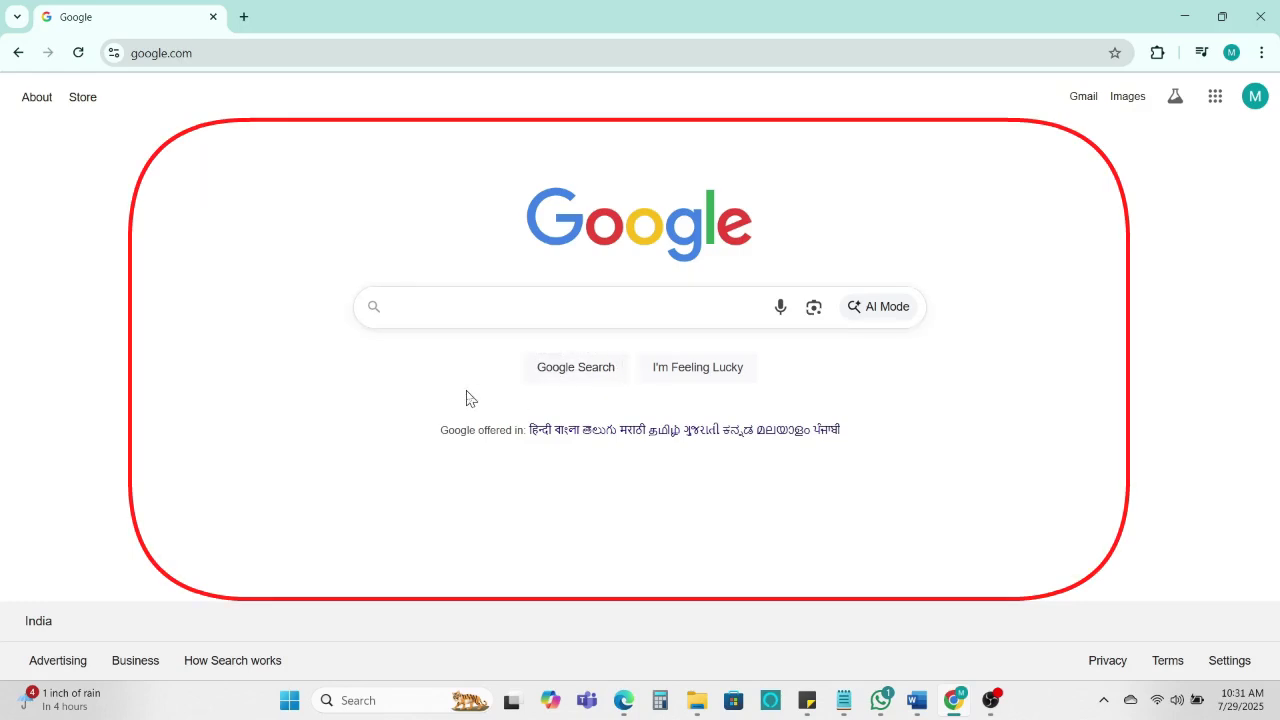
pyautogui.click(425, 320)
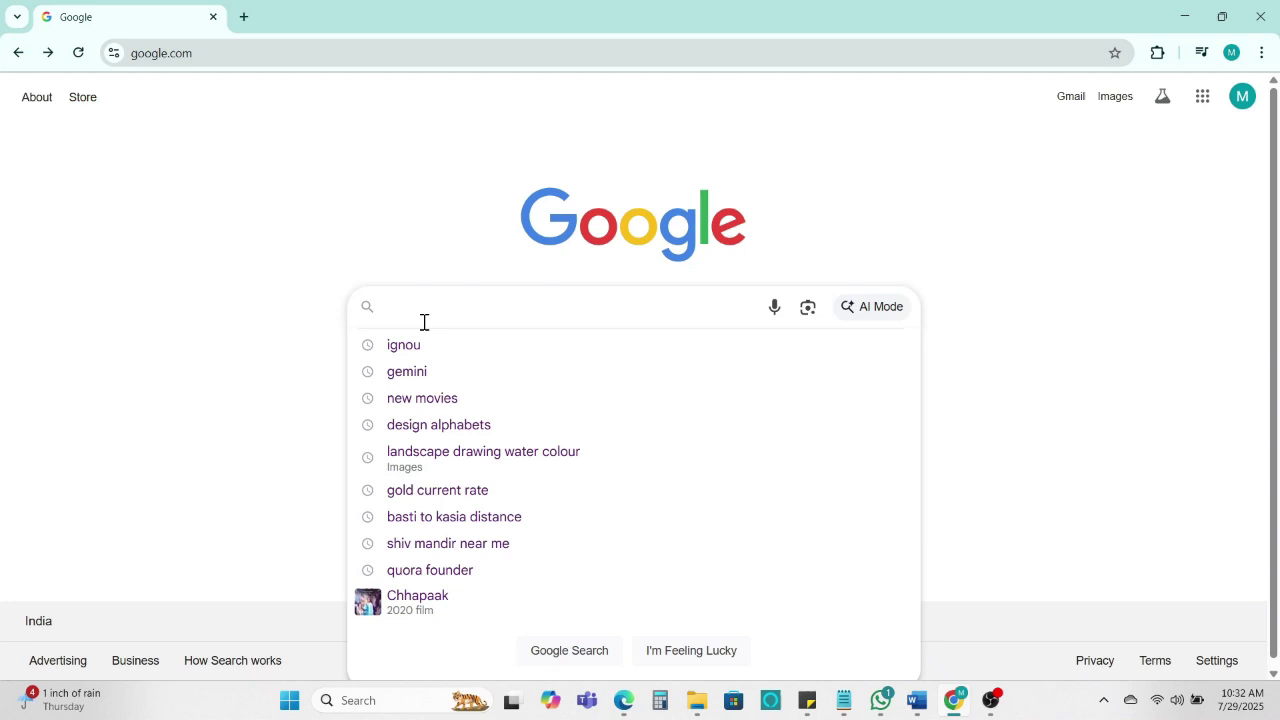
pyautogui.write('site:linkedin.com/in "Java develoer')
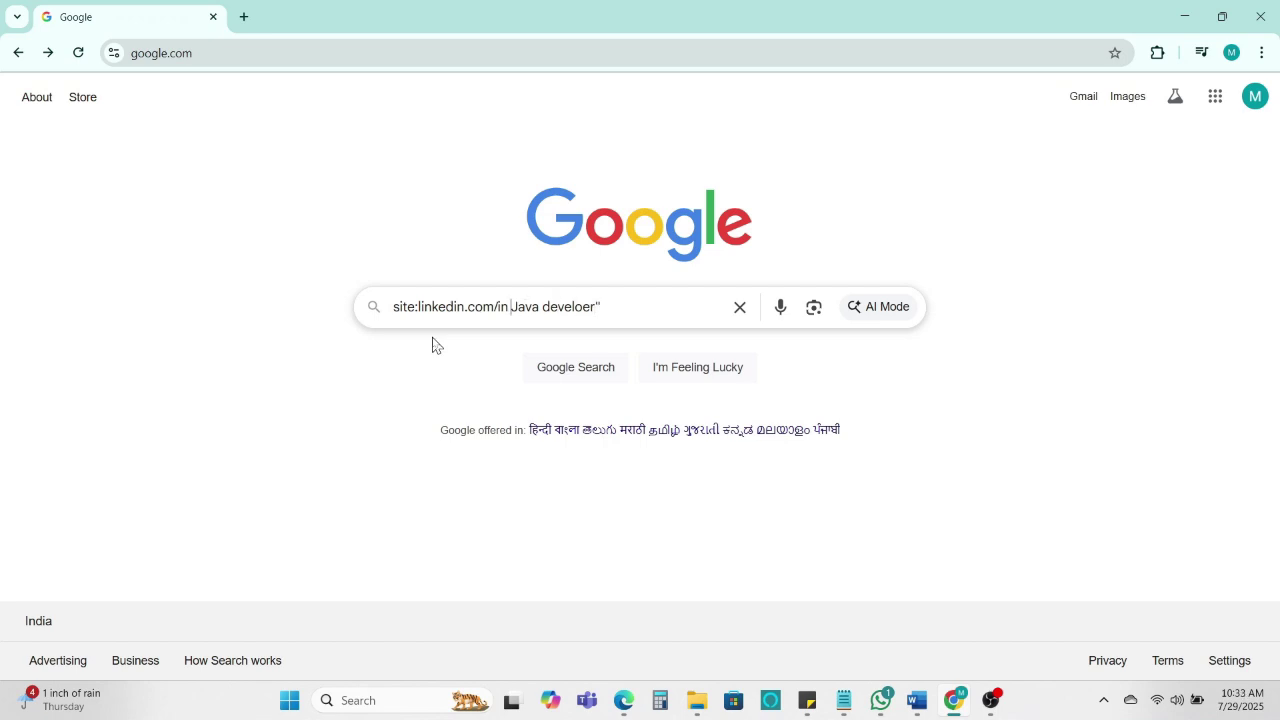
# Step: Run the LinkedIn profile search and scroll through the Java developer results
pyautogui.press('Return')
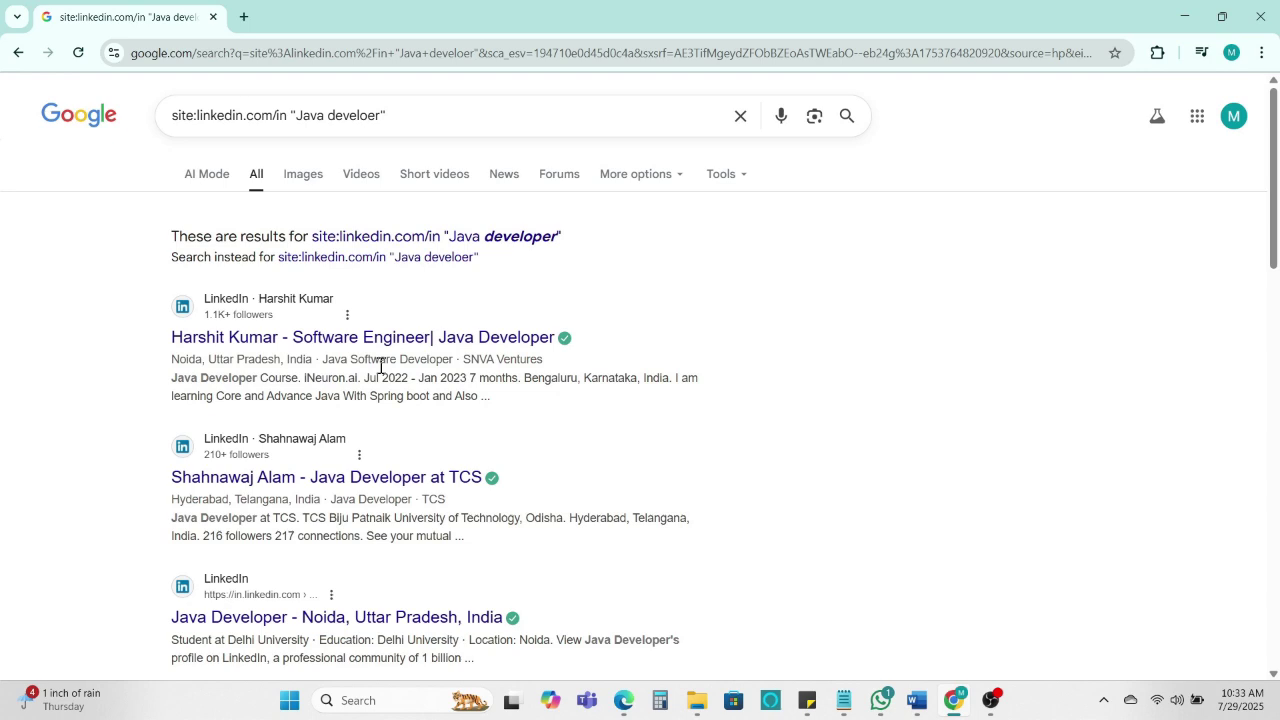
pyautogui.scroll(-1, 388, 368)
pyautogui.scroll(-1, 388, 368)
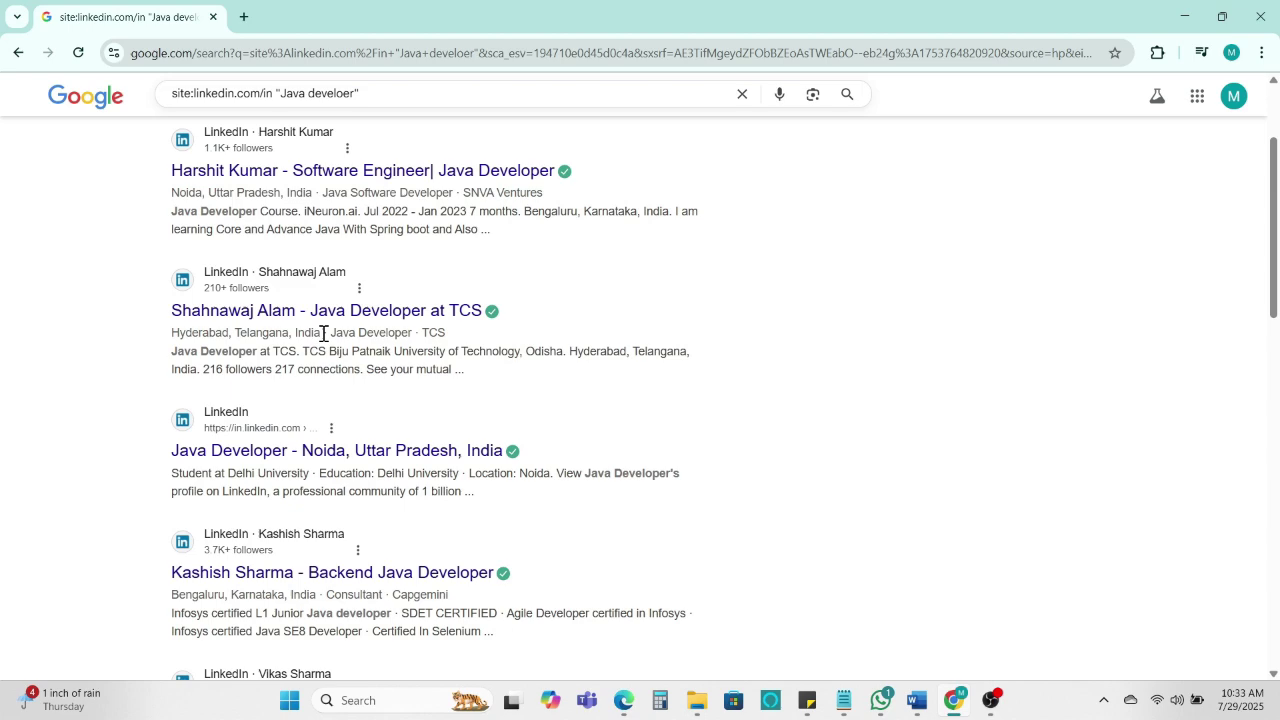
pyautogui.scroll(-4, 323, 333)
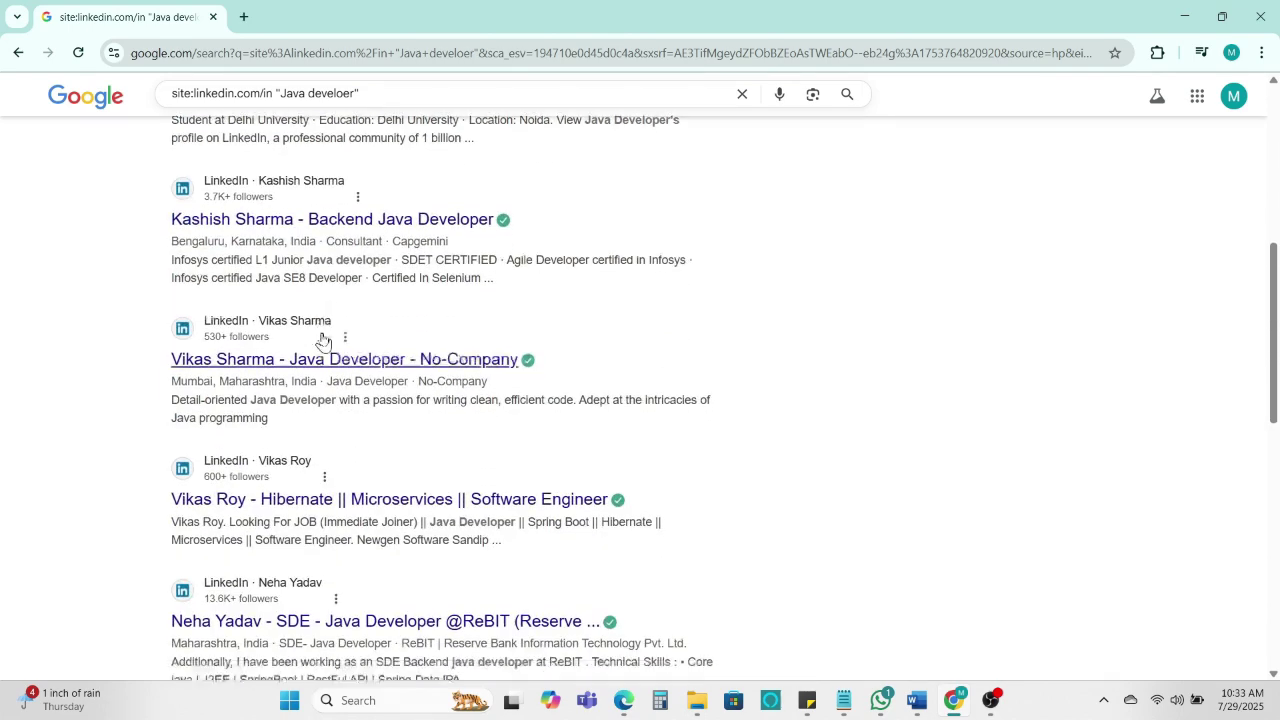
pyautogui.scroll(-3, 323, 341)
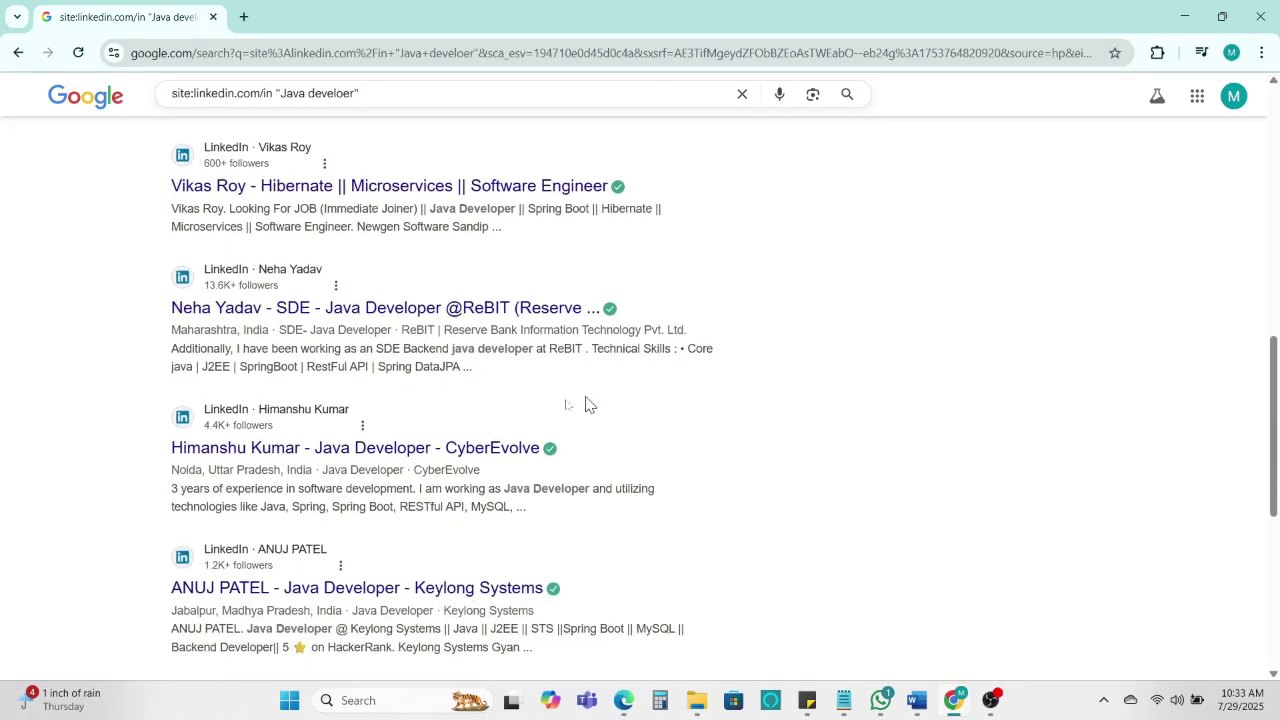
pyautogui.scroll(-1, 371, 414)
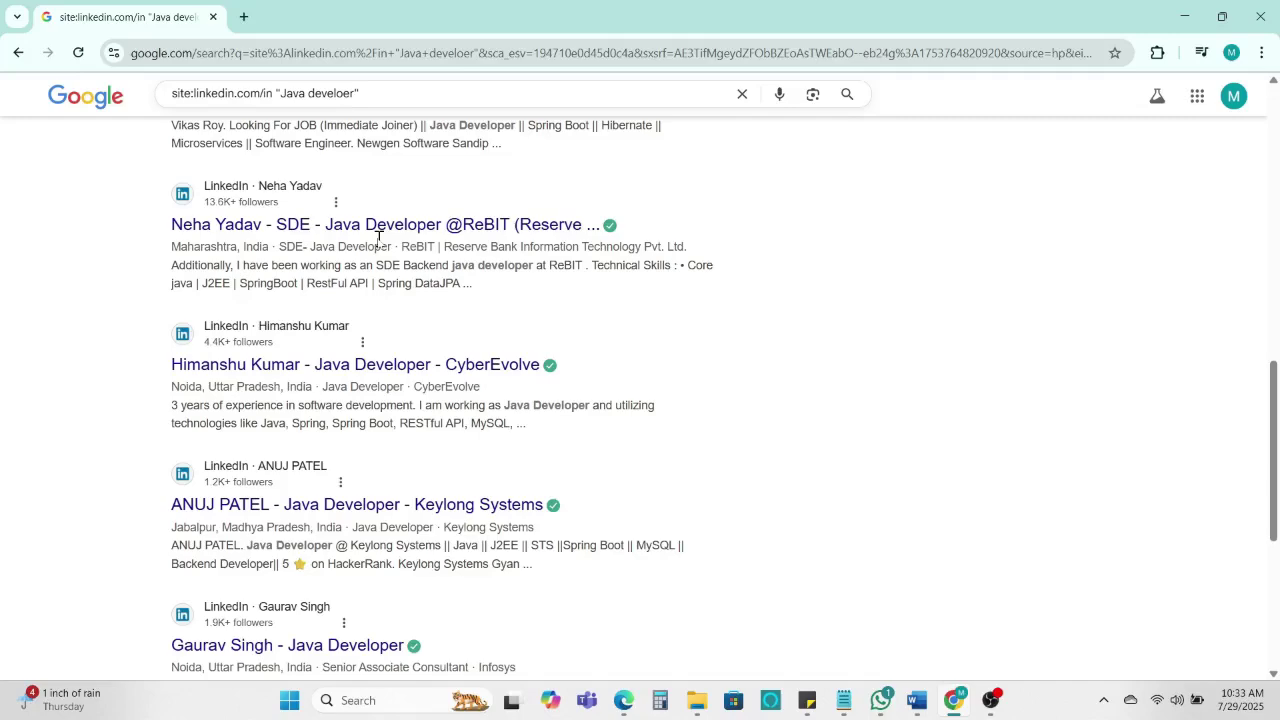
# Step: Open the Keylong Systems developer's LinkedIn profile in a new tab and scroll through it
pyautogui.middleClick(380, 226)
pyautogui.scroll(-2, 367, 337)
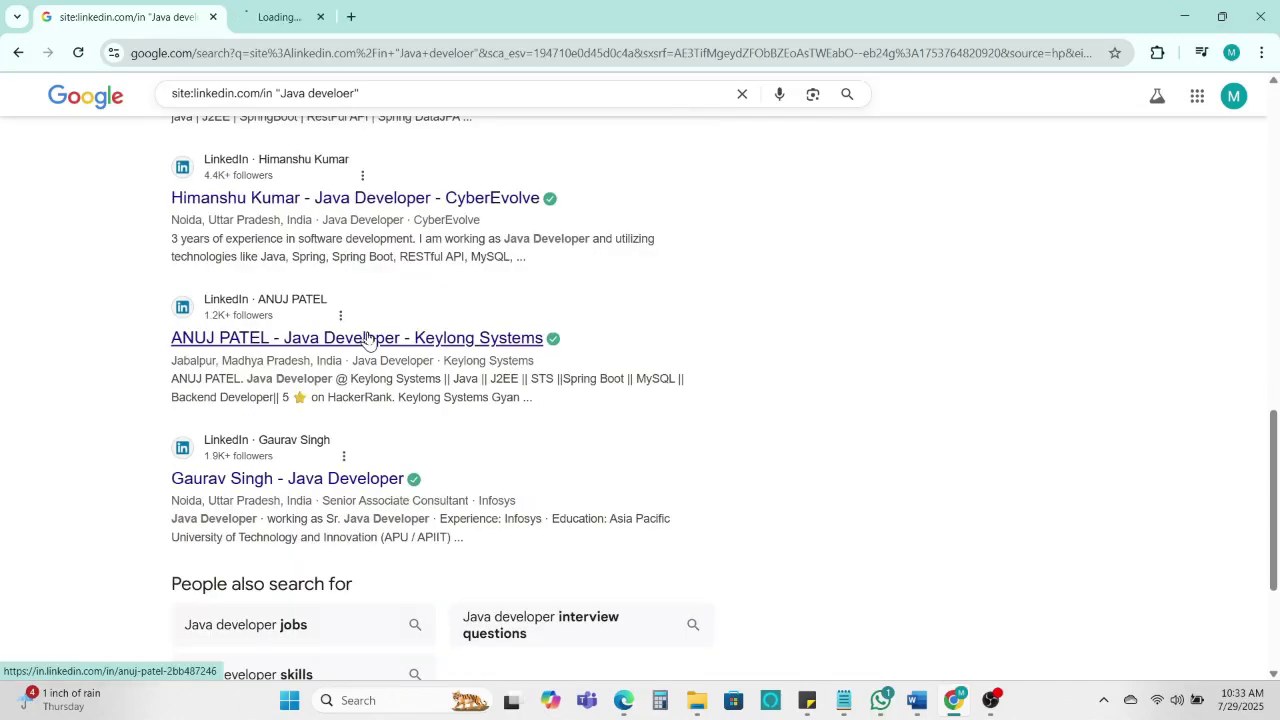
pyautogui.click(300, 17)
pyautogui.scroll(-1, 449, 398)
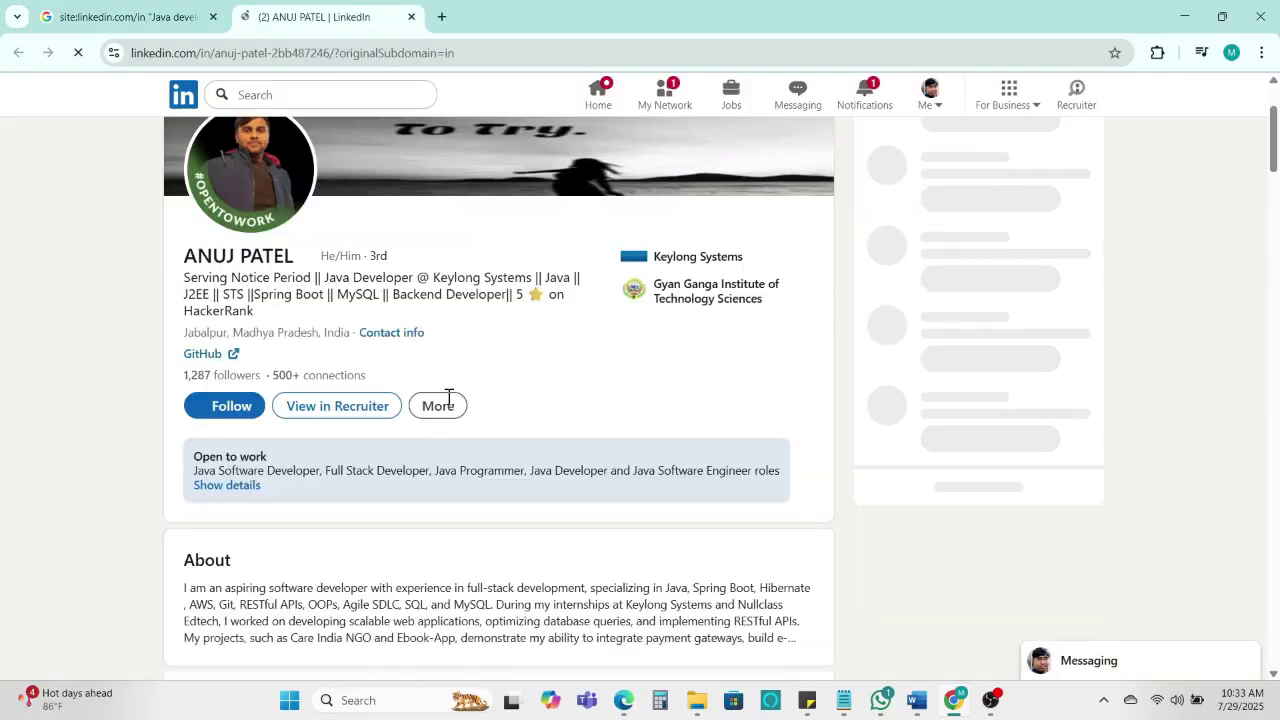
pyautogui.scroll(-1, 449, 398)
pyautogui.scroll(-15, 454, 402)
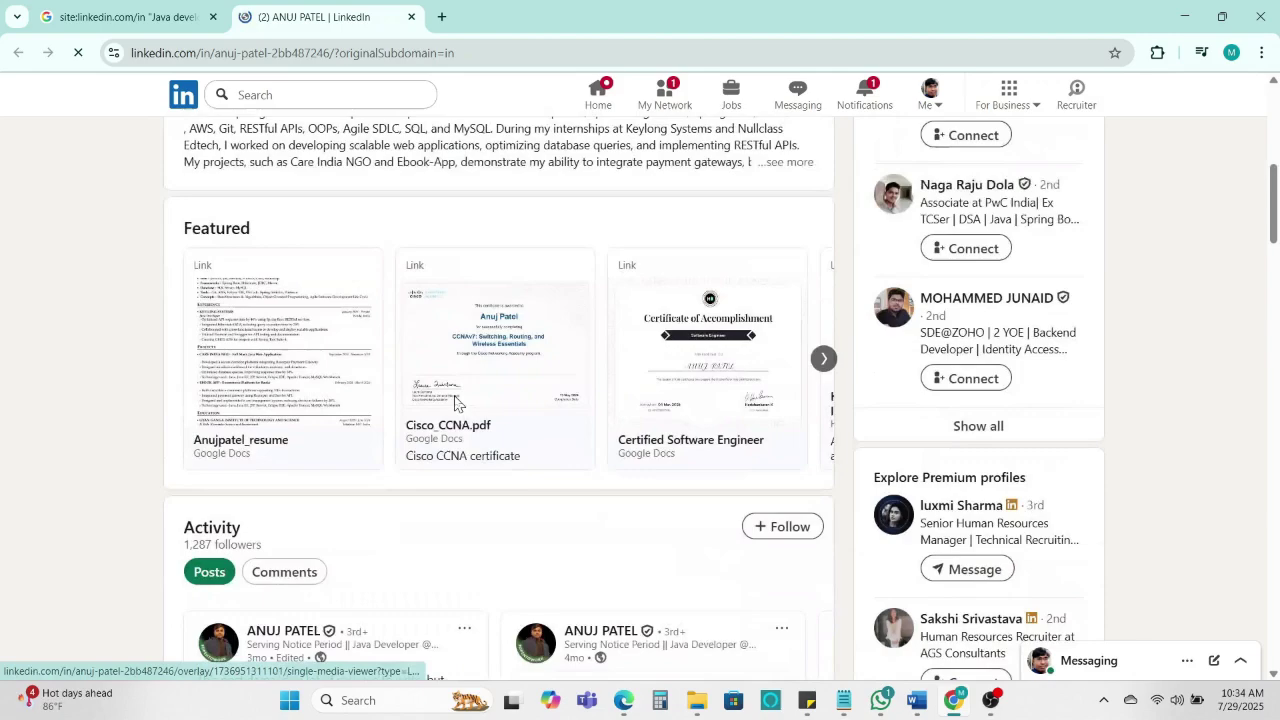
pyautogui.scroll(-2, 454, 402)
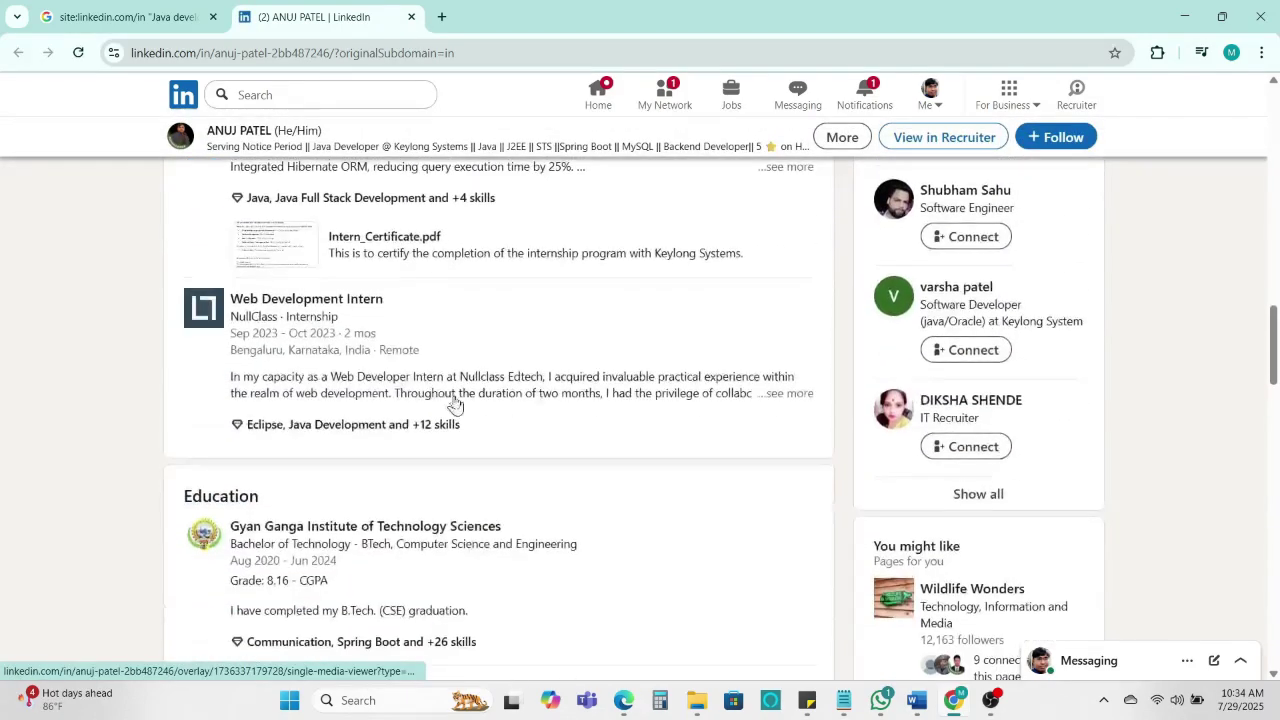
pyautogui.scroll(3, 440, 371)
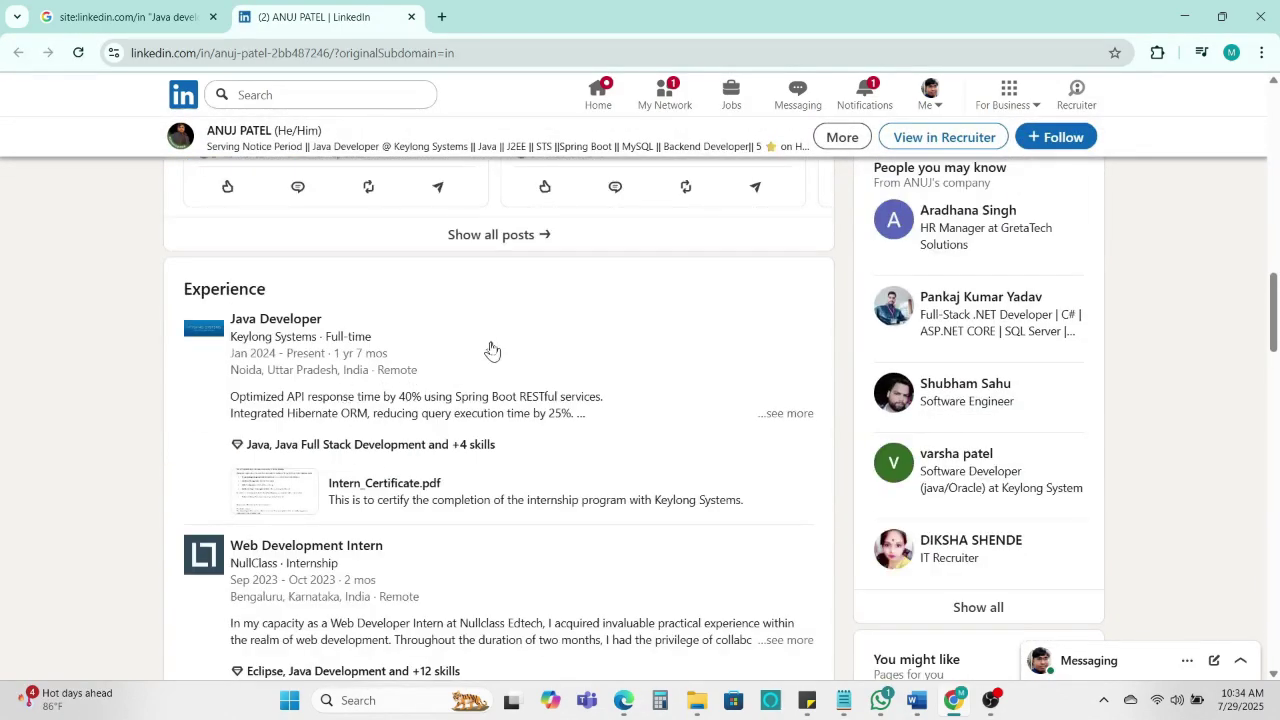
# Step: Return to the Google results and scroll back to the top
pyautogui.click(146, 17)
pyautogui.scroll(3, 528, 497)
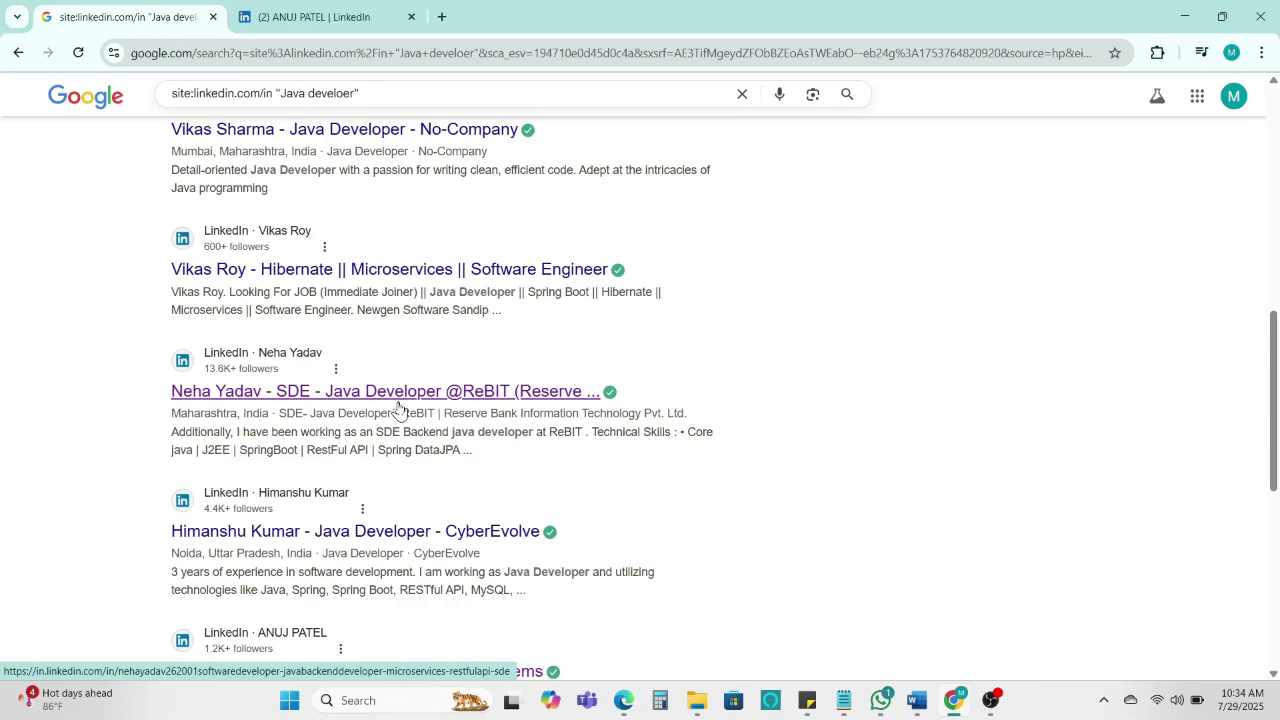
pyautogui.scroll(-2, 371, 409)
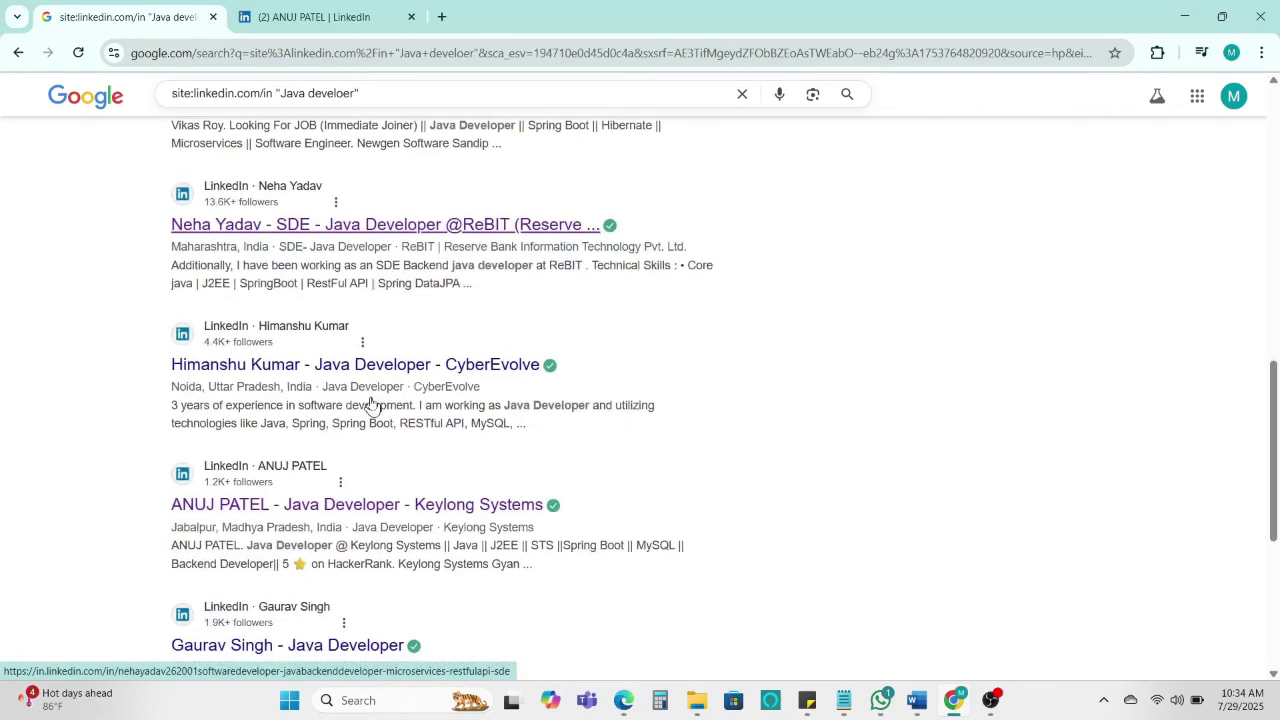
pyautogui.scroll(3, 372, 397)
pyautogui.scroll(7, 371, 397)
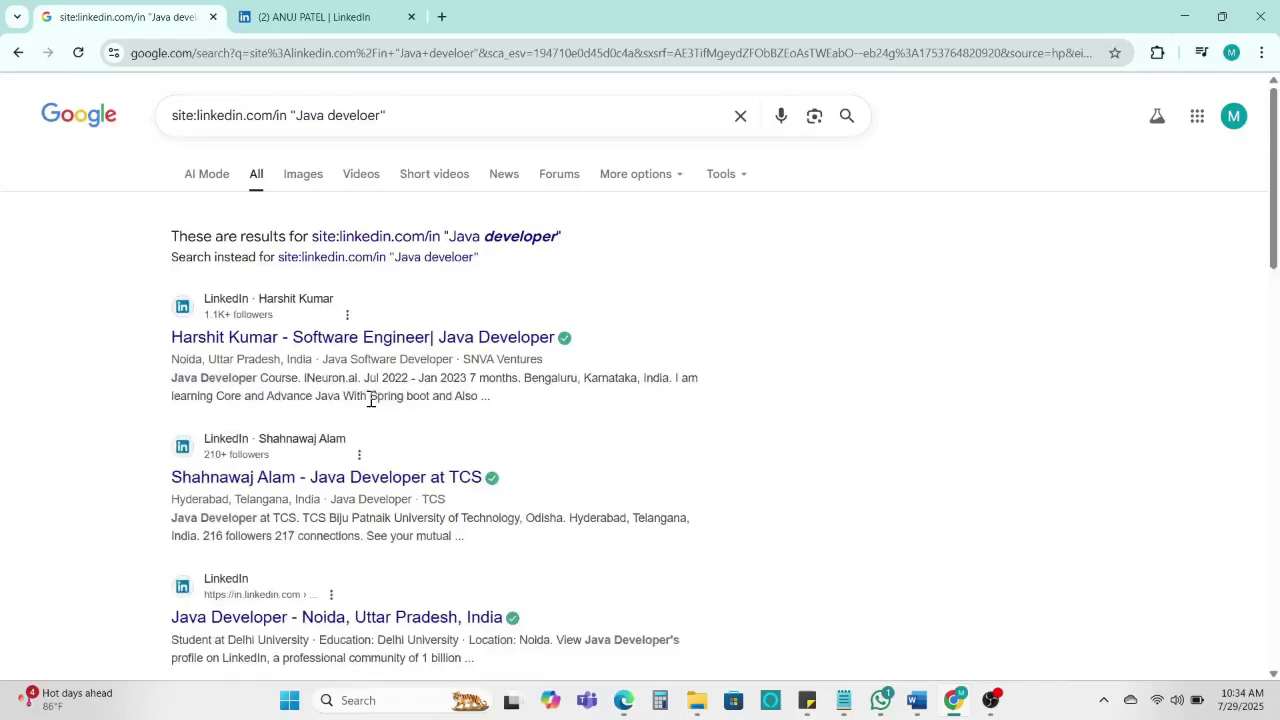
# Step: Add "New york" to the LinkedIn Java developer query, run it, and scan the results
pyautogui.click(481, 97)
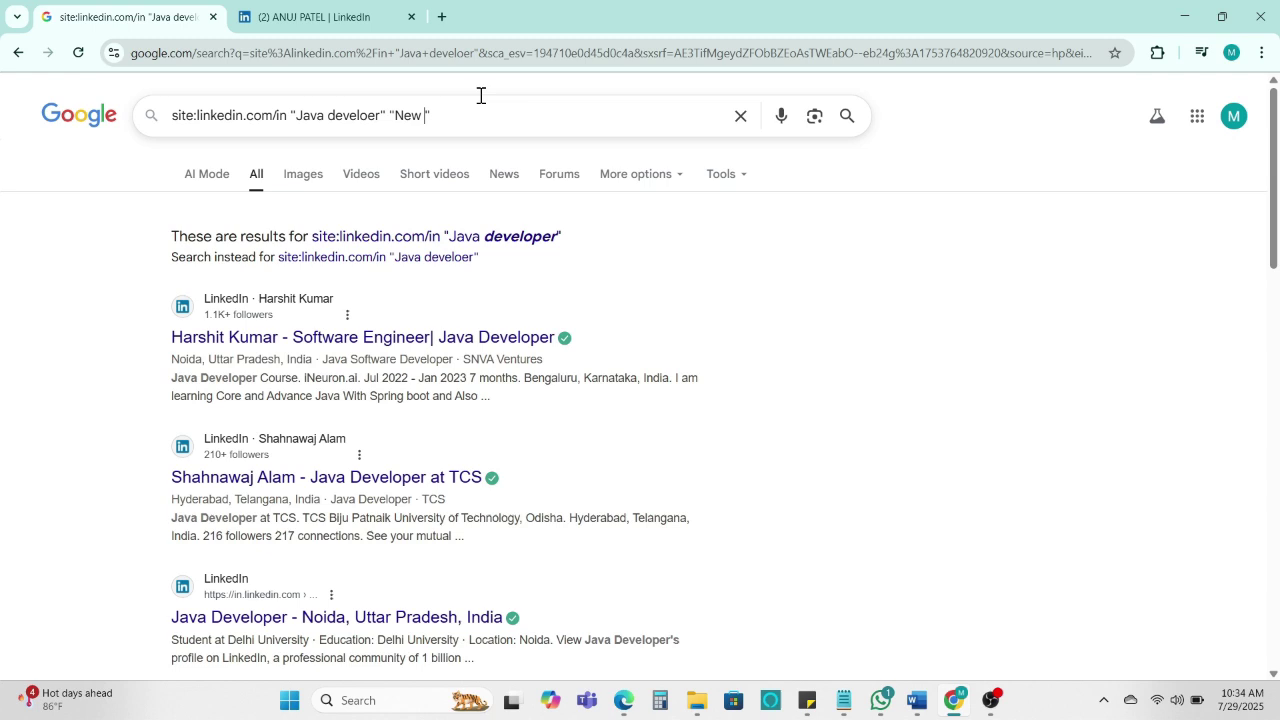
pyautogui.write('york')
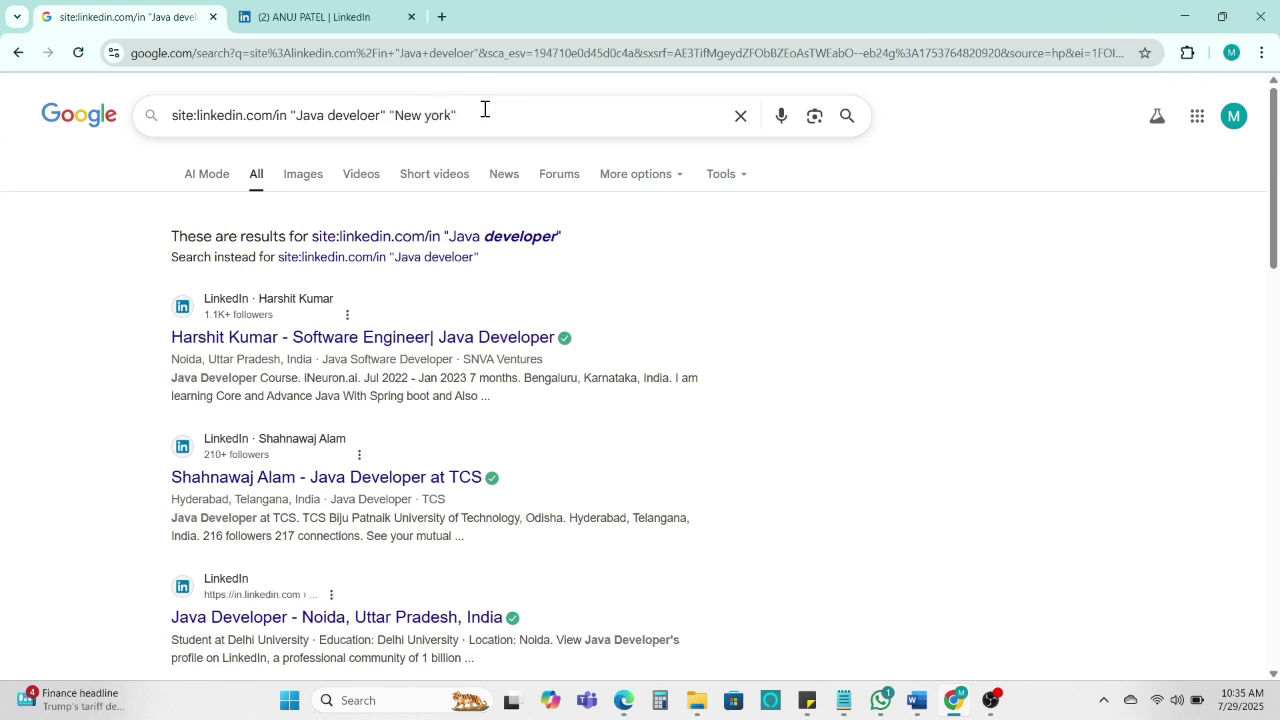
pyautogui.press('Return')
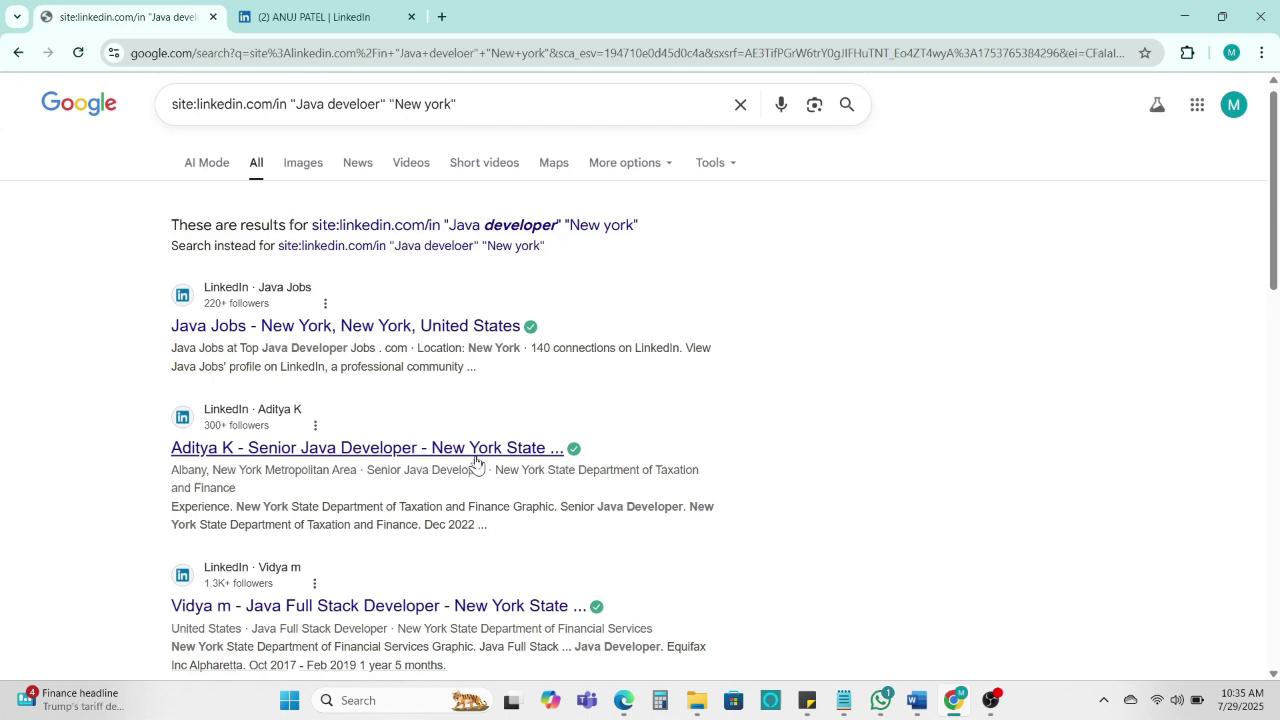
pyautogui.scroll(-1, 3, 615)
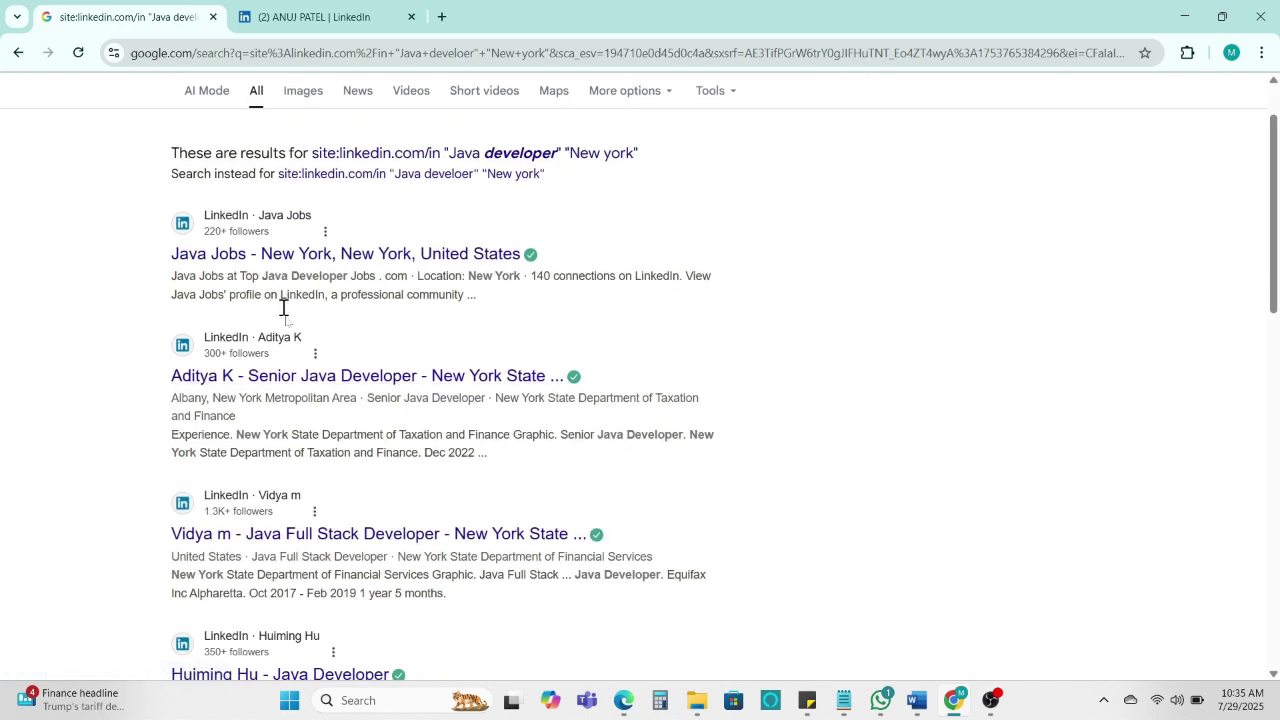
pyautogui.scroll(-1, 290, 350)
pyautogui.scroll(2, 306, 408)
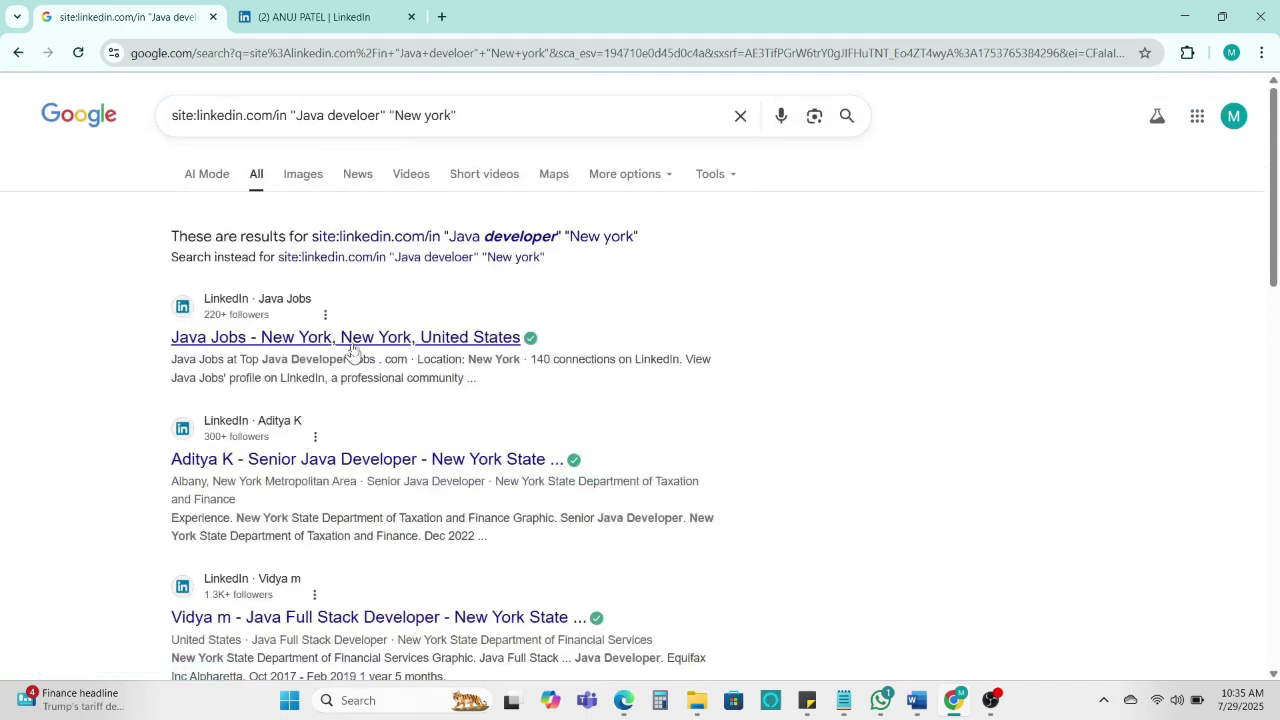
# Step: Open the Java Jobs New York profile in the background and close the earlier developer profile
pyautogui.middleClick(360, 347)
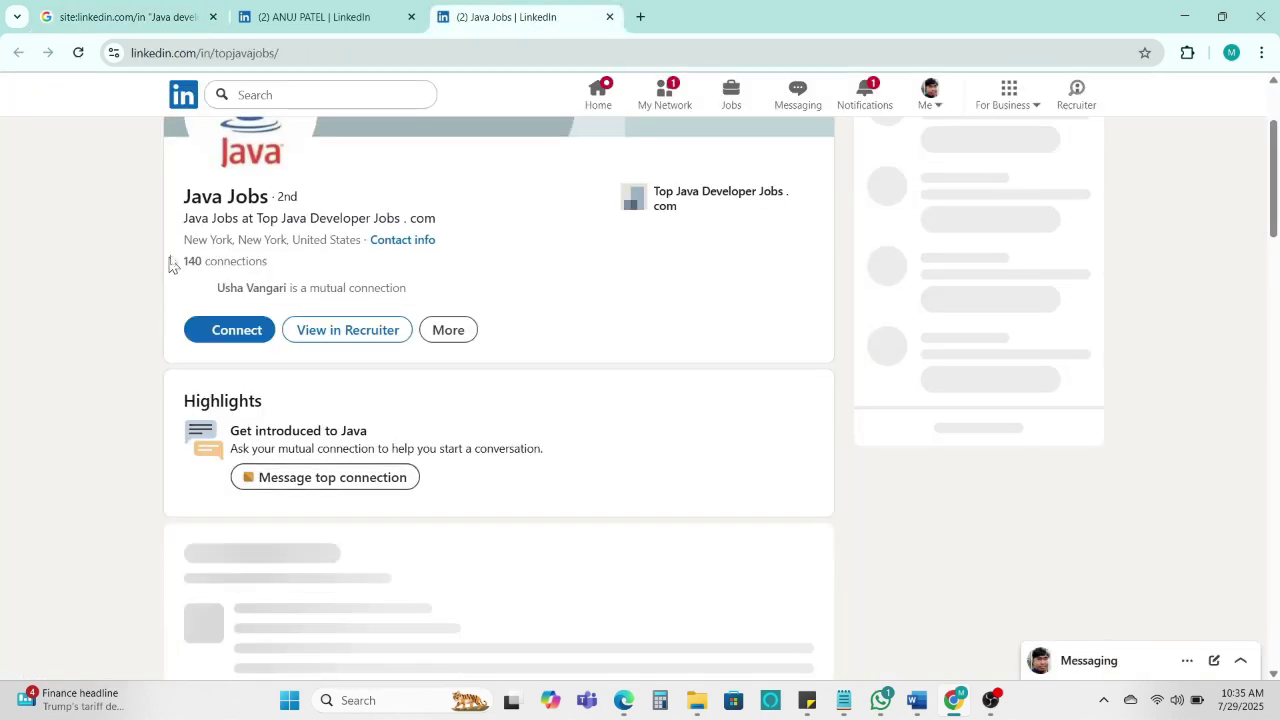
pyautogui.click(320, 8)
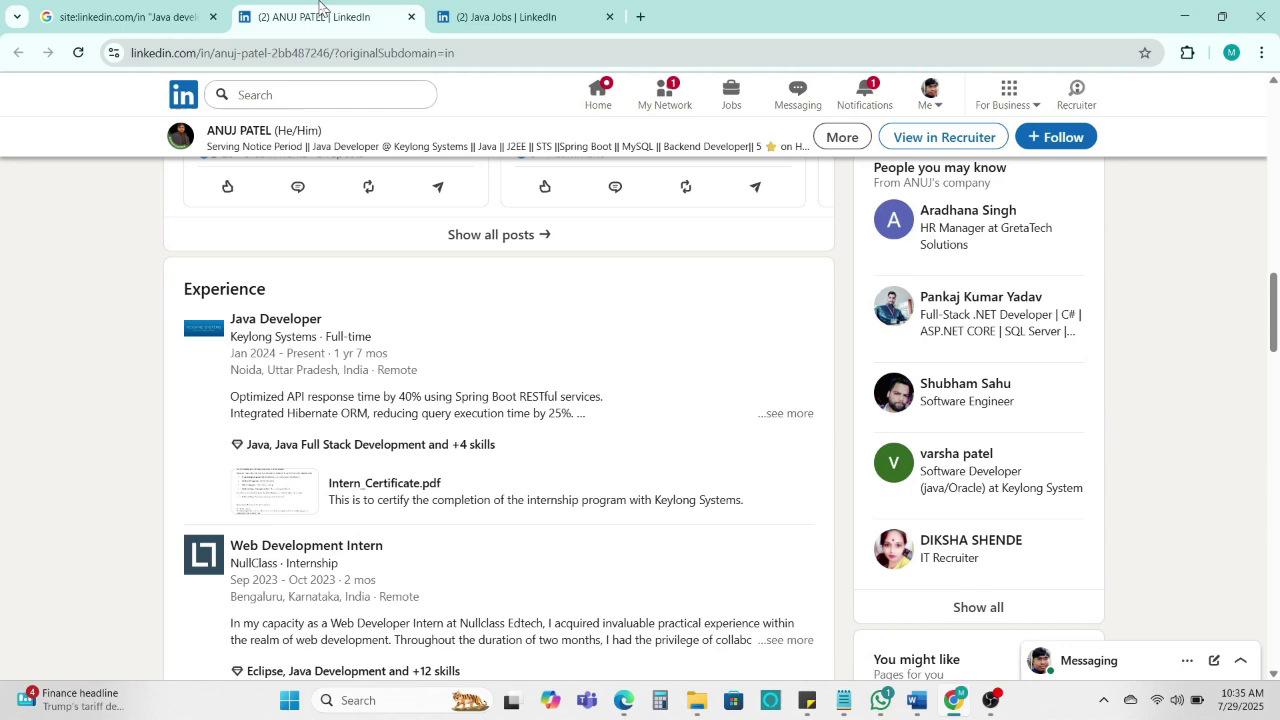
pyautogui.click(411, 16)
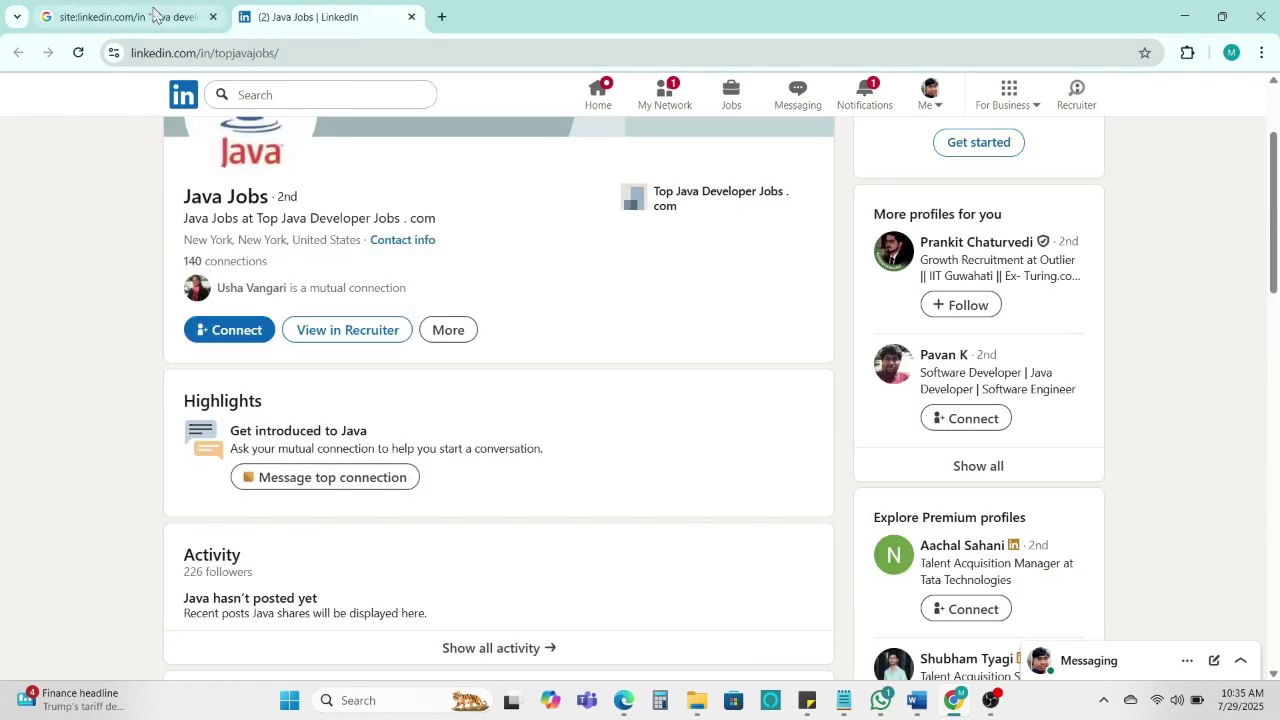
pyautogui.click(125, 16)
pyautogui.scroll(-1, 309, 400)
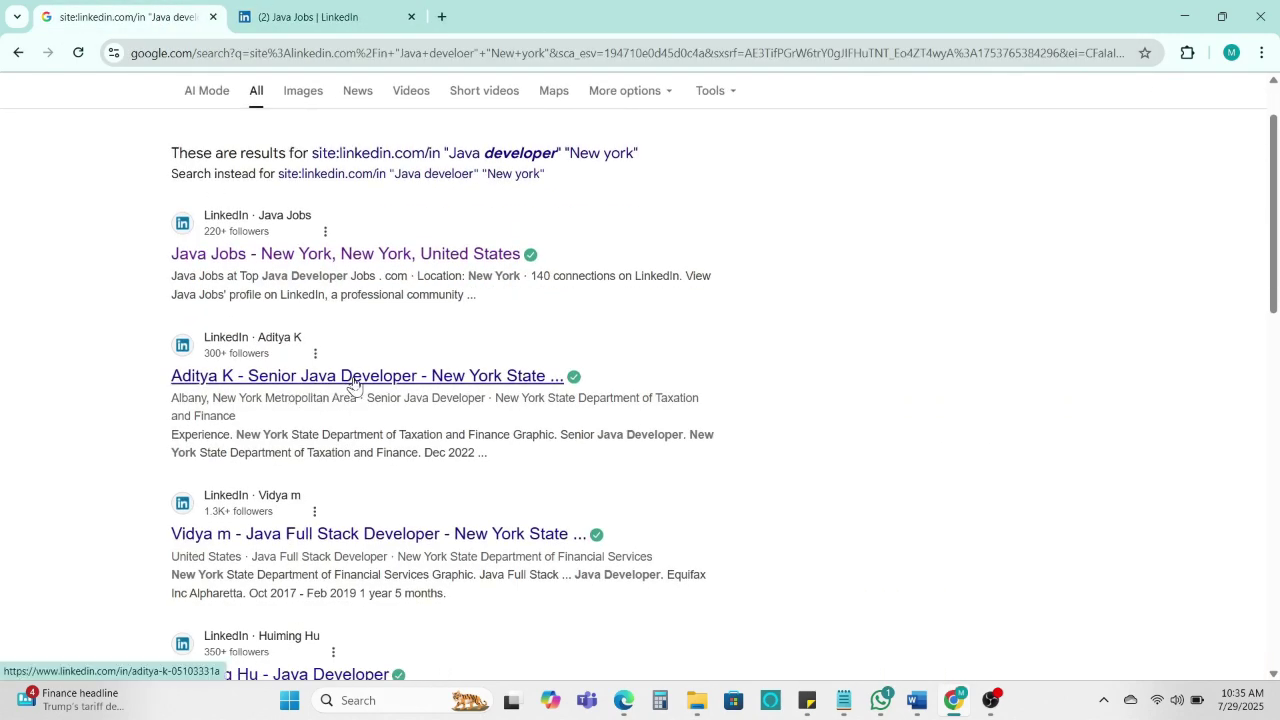
# Step: Open the senior Java developer's profile in a new tab, review it, then return to Google
pyautogui.middleClick(345, 385)
pyautogui.click(533, 10)
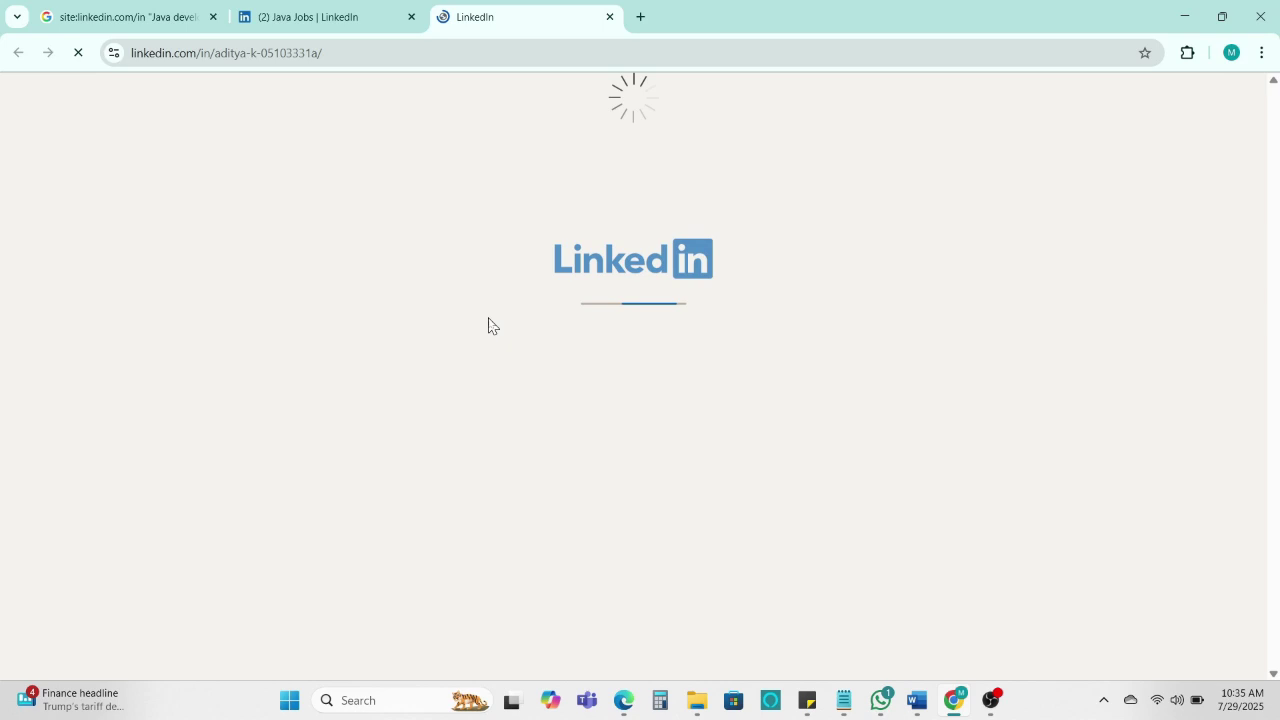
pyautogui.scroll(-2, 206, 371)
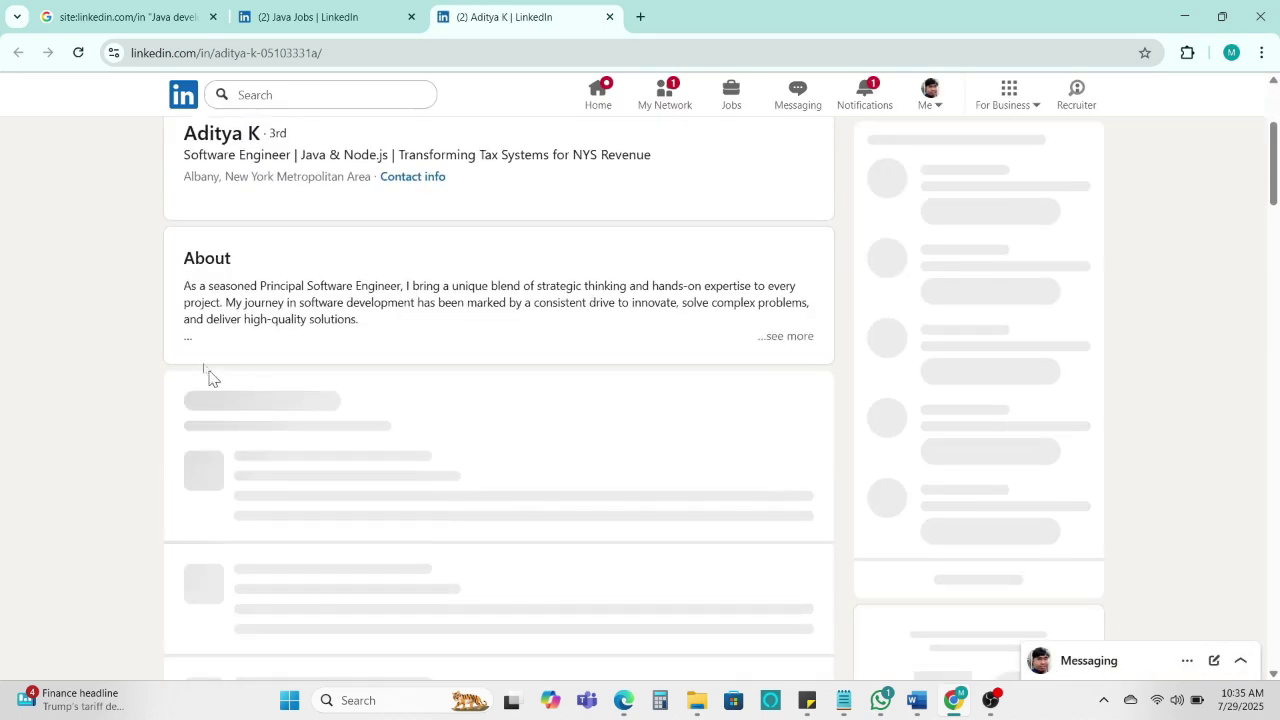
pyautogui.scroll(-2, 447, 329)
pyautogui.scroll(-2, 297, 434)
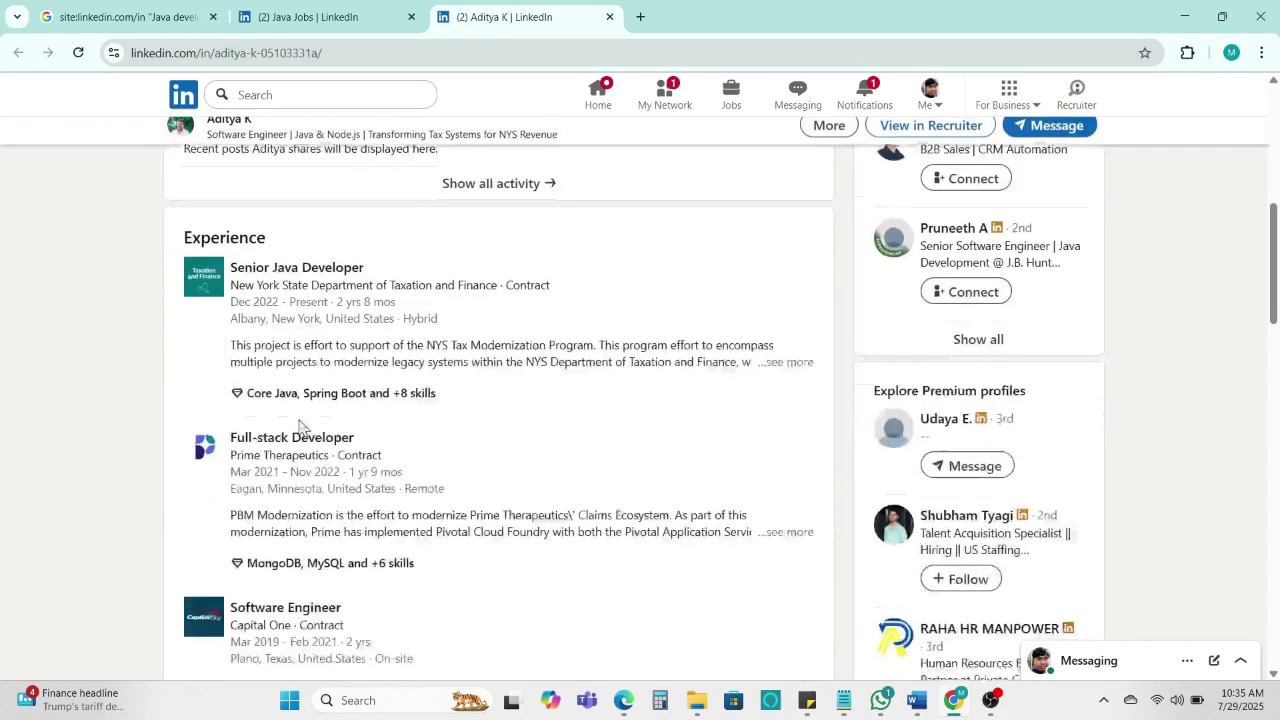
pyautogui.scroll(-2, 300, 430)
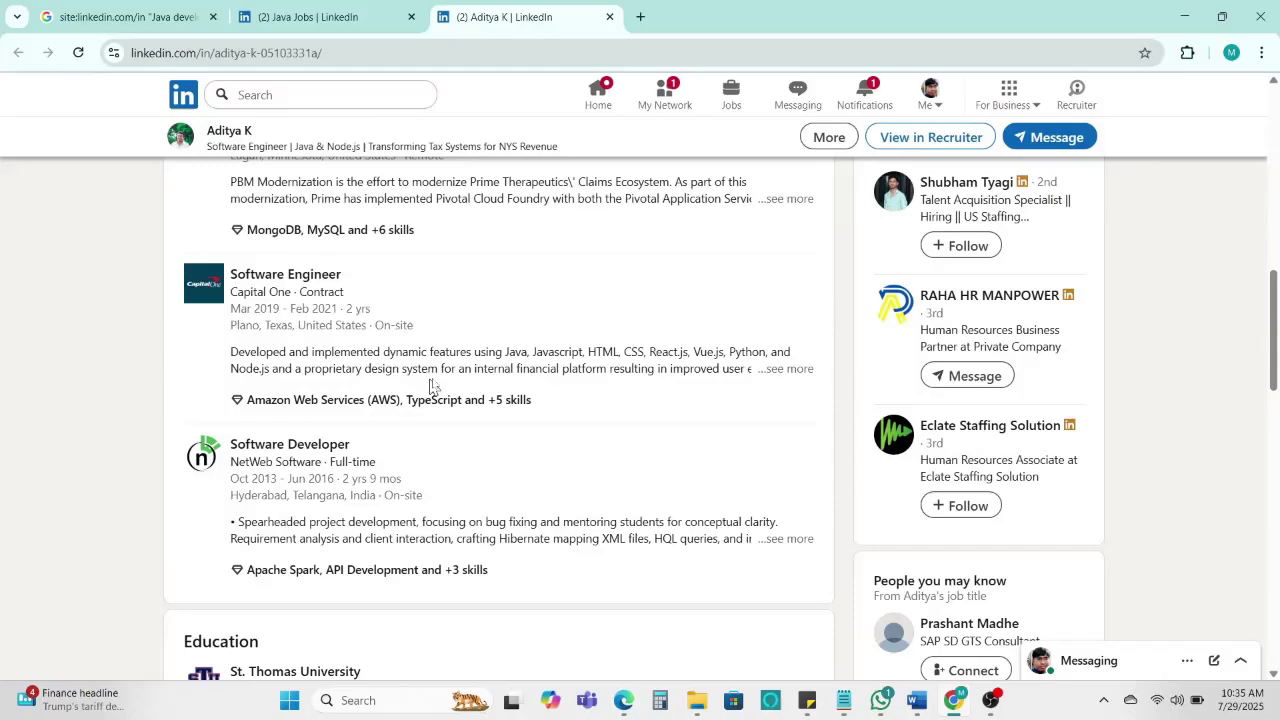
pyautogui.scroll(-2, 437, 386)
pyautogui.scroll(10, 486, 286)
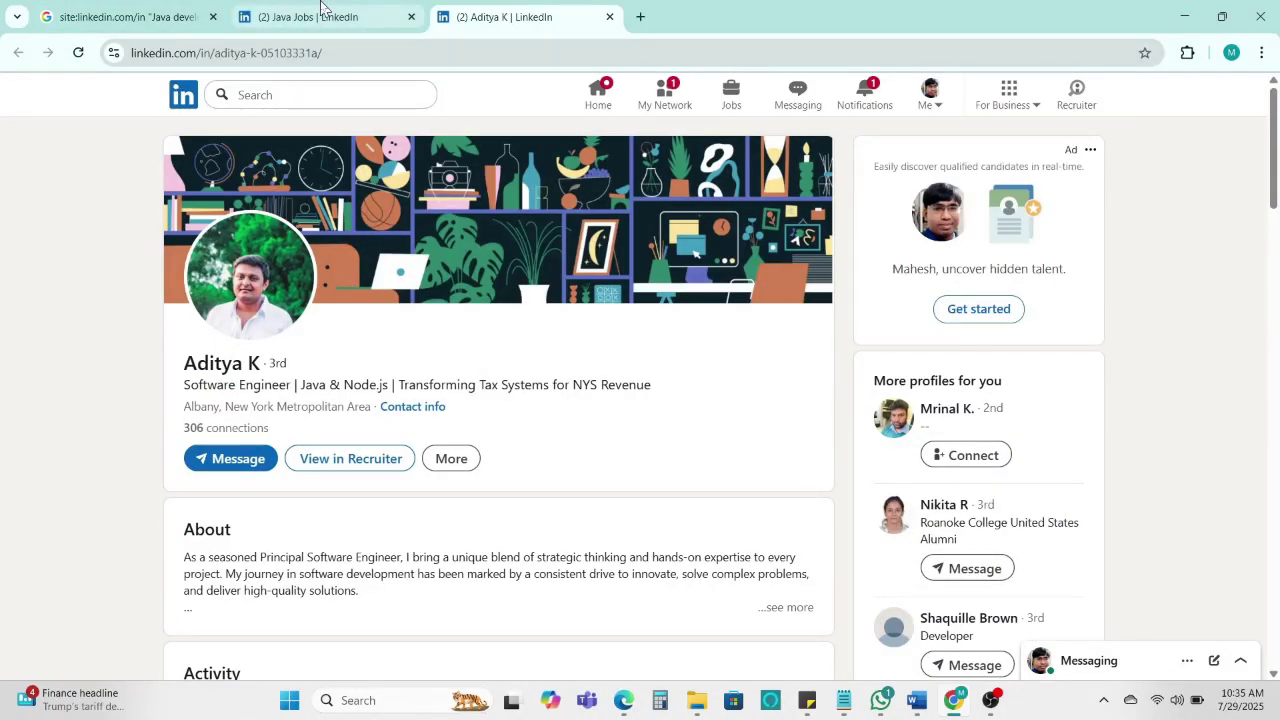
pyautogui.click(130, 16)
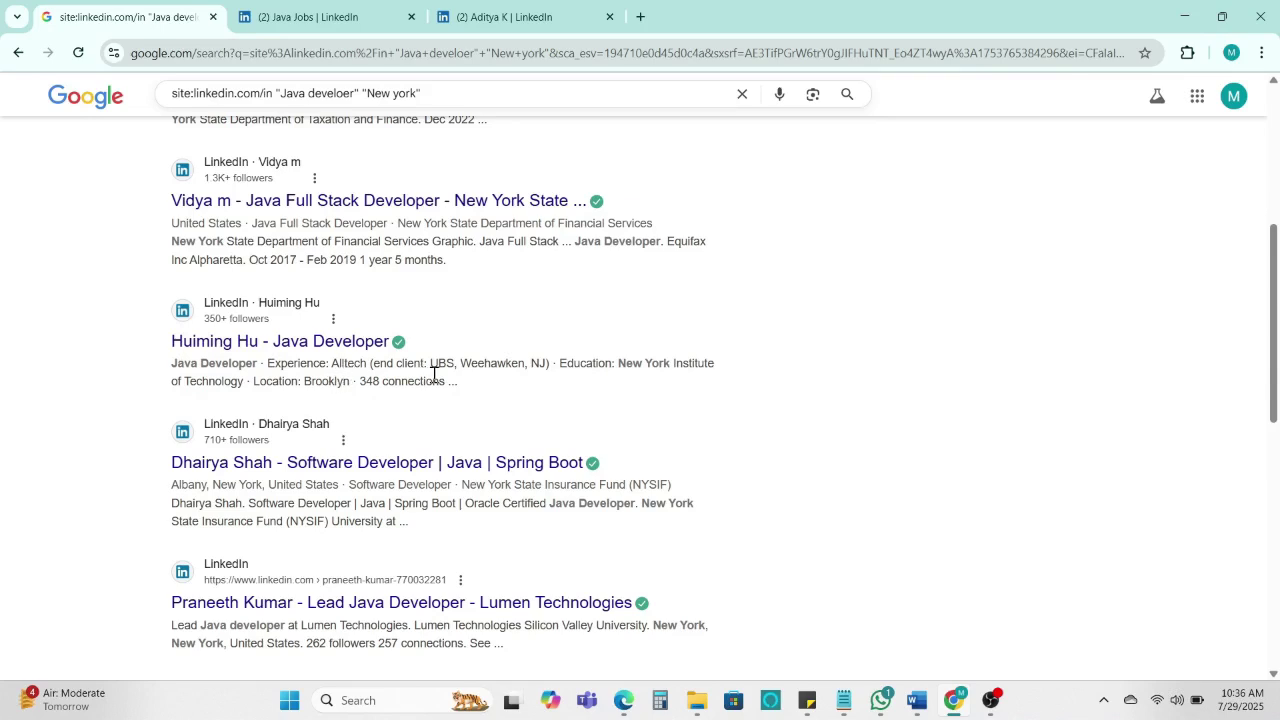
pyautogui.scroll(5, 437, 380)
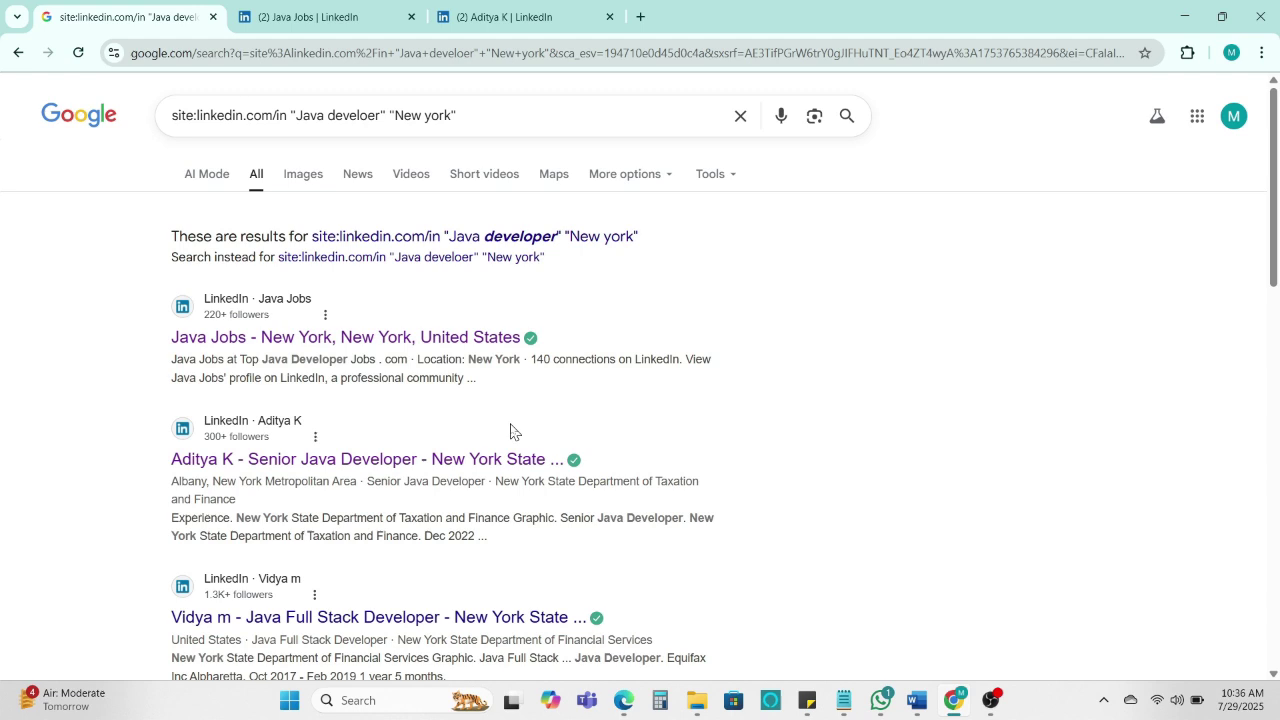
# Step: Search site:github.com "python developer" "New York" and scroll the results
pyautogui.click(740, 115)
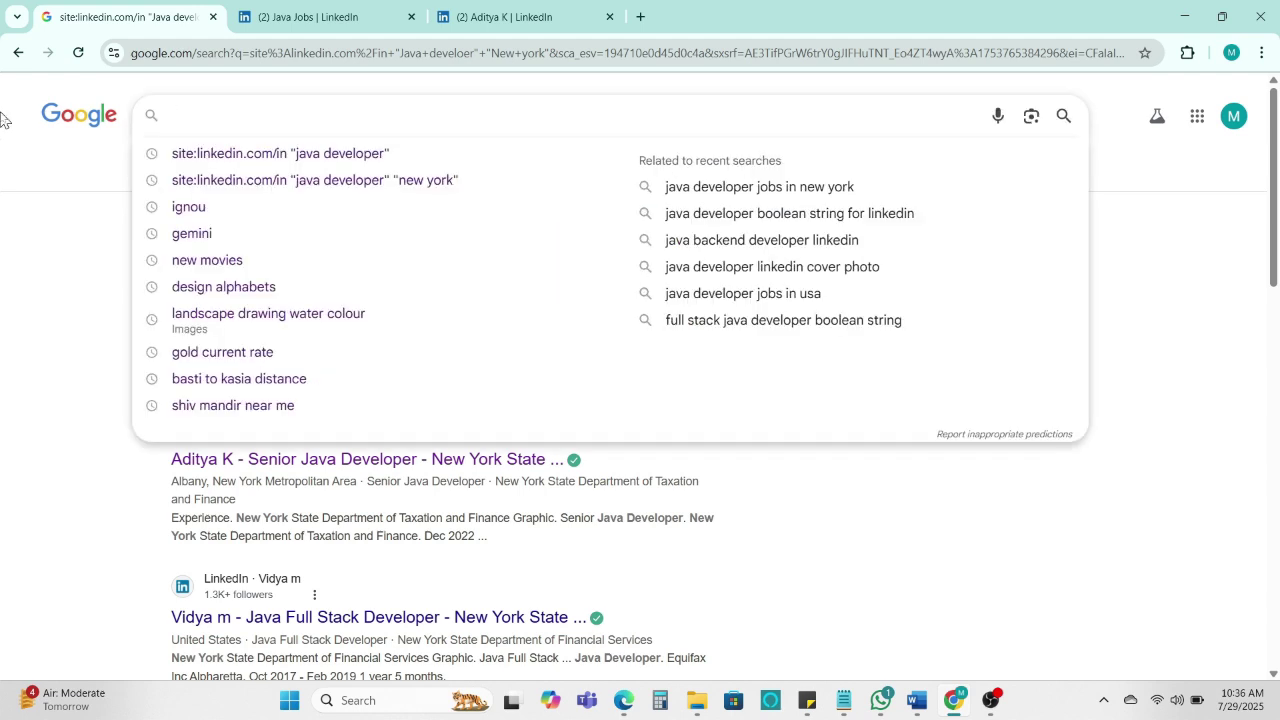
pyautogui.write('site:')
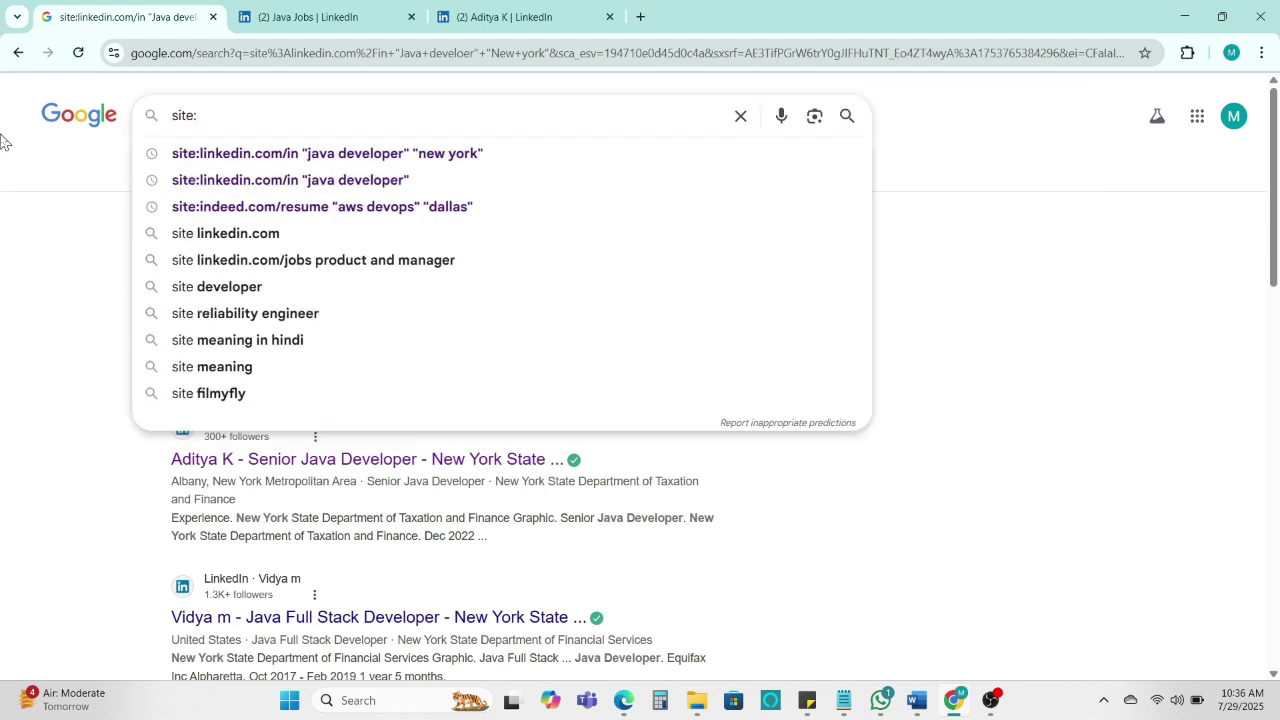
pyautogui.write('github.com "python dev')
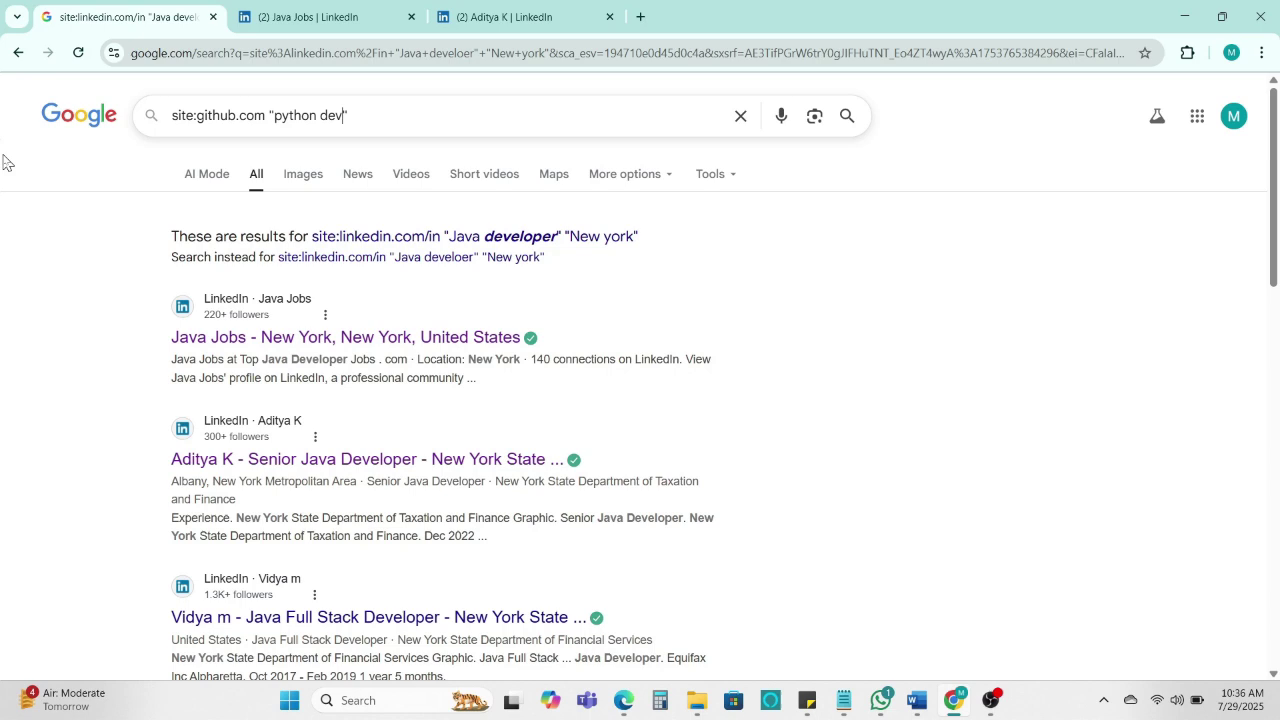
pyautogui.write('"New York')
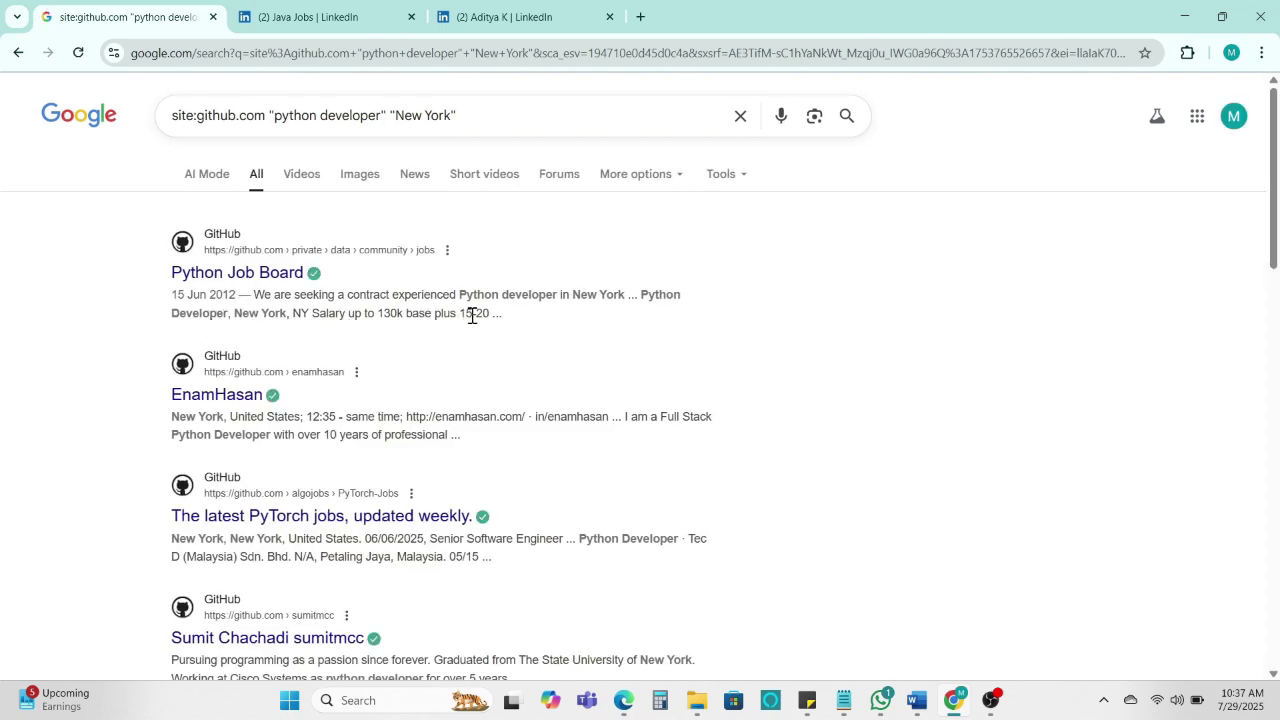
pyautogui.scroll(-1, 472, 316)
pyautogui.scroll(-1, 300, 226)
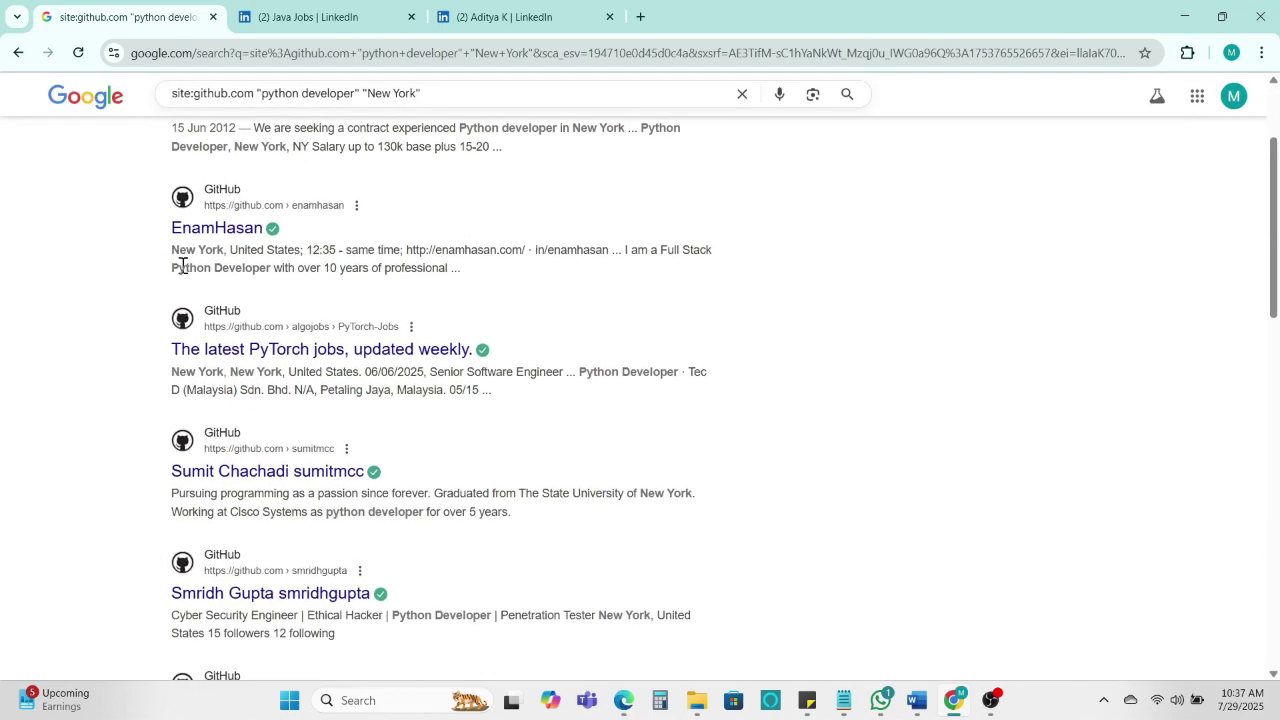
# Step: Open a New York Python developer's GitHub profile and look through it
pyautogui.click(216, 228)
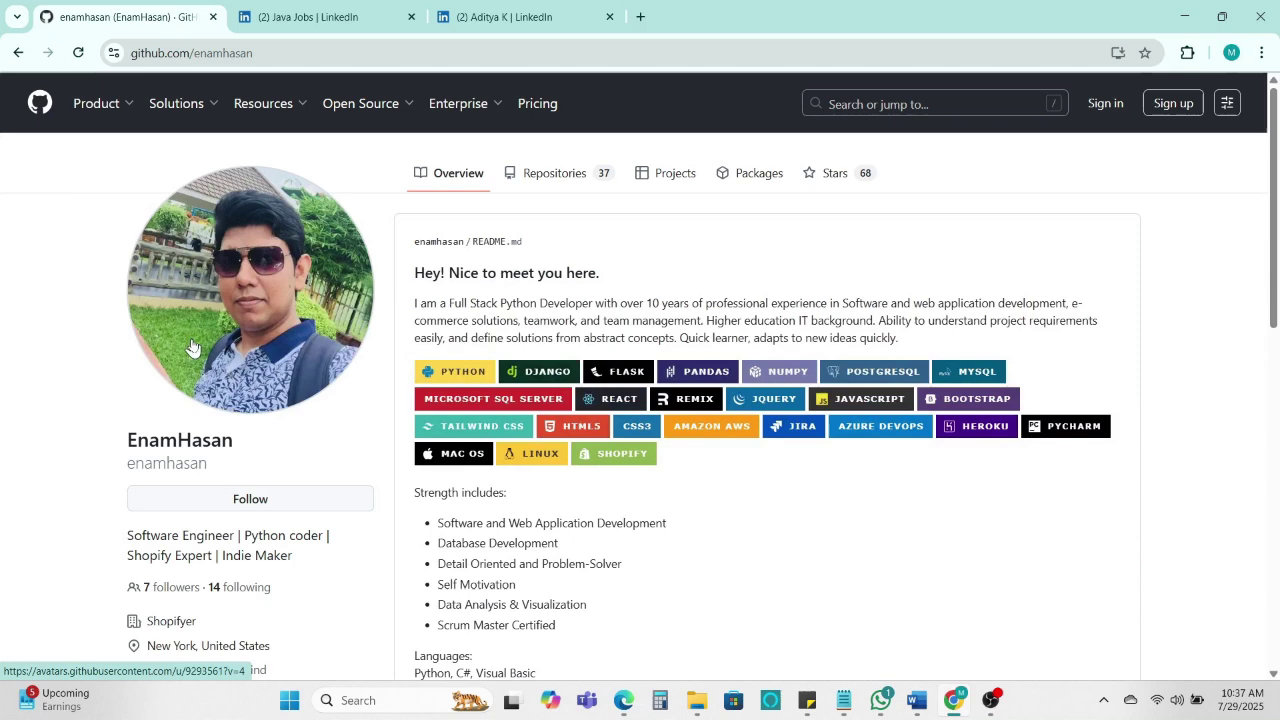
pyautogui.scroll(-3, 200, 349)
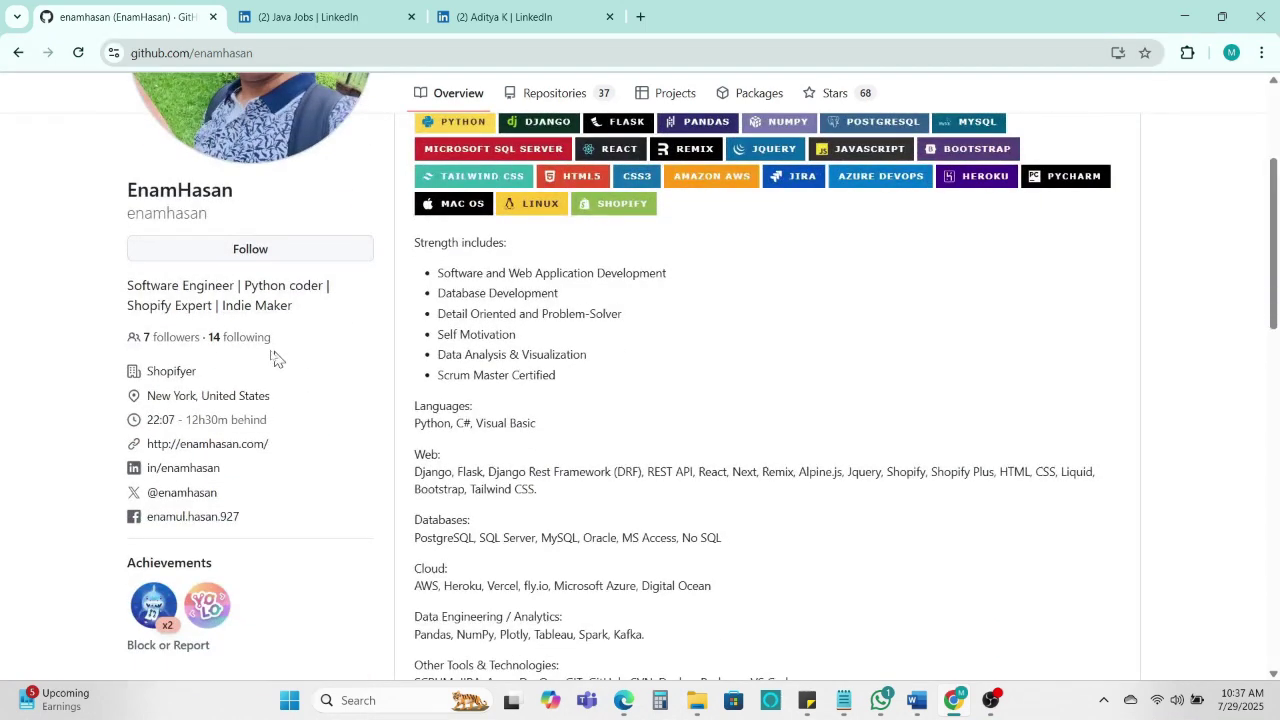
pyautogui.scroll(-3, 510, 315)
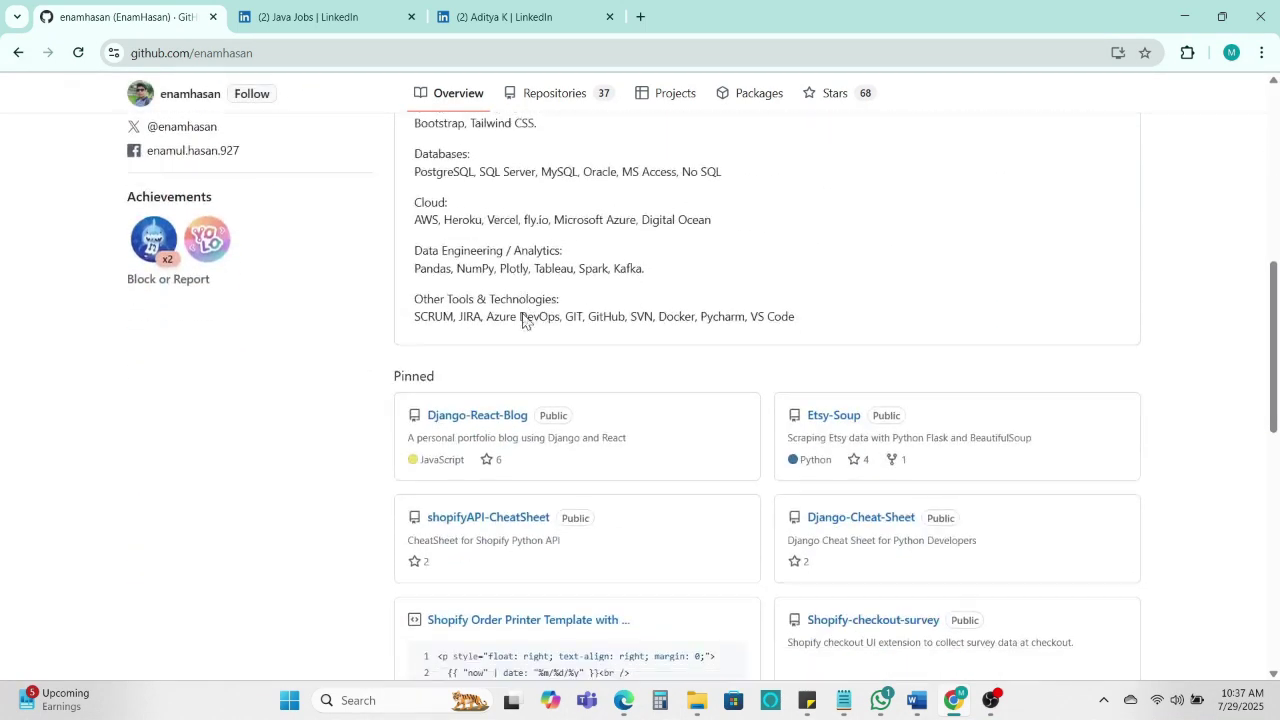
pyautogui.scroll(3, 522, 318)
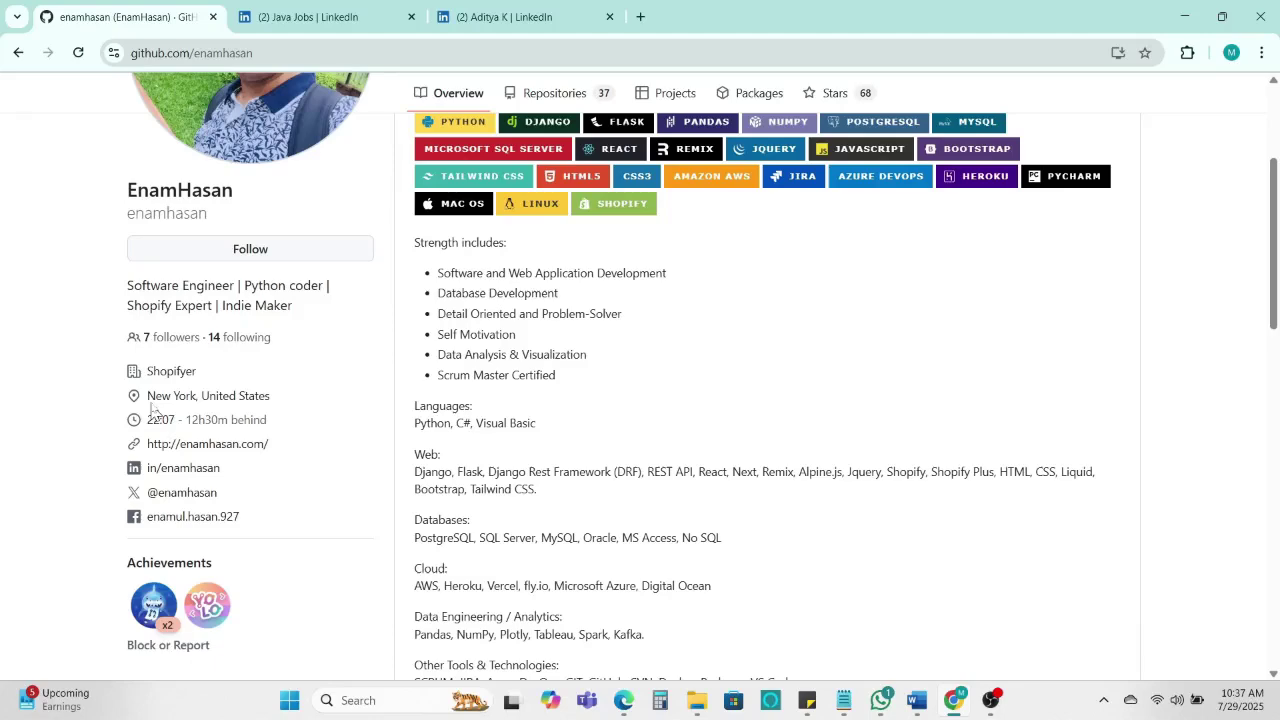
pyautogui.moveTo(149, 397); pyautogui.dragTo(282, 398)
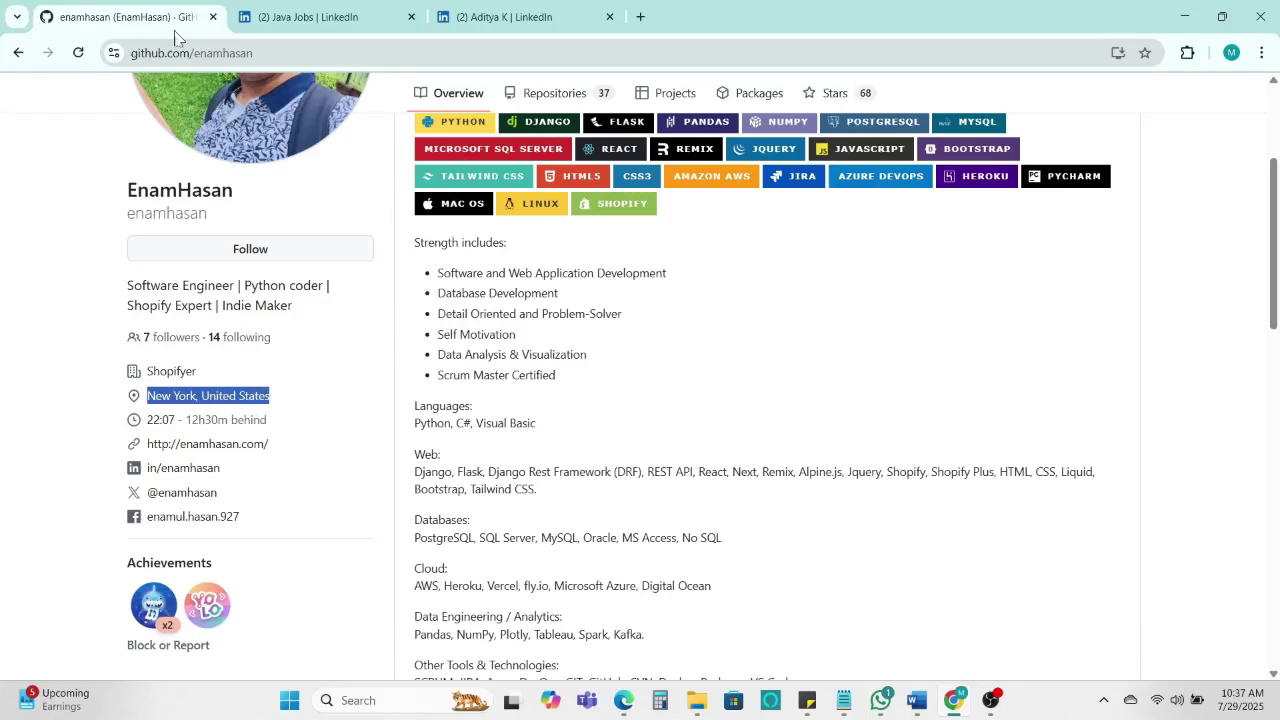
pyautogui.scroll(3, 293, 122)
# Step: Go back to the results and open another developer's GitHub profile in a new tab
pyautogui.click(18, 52)
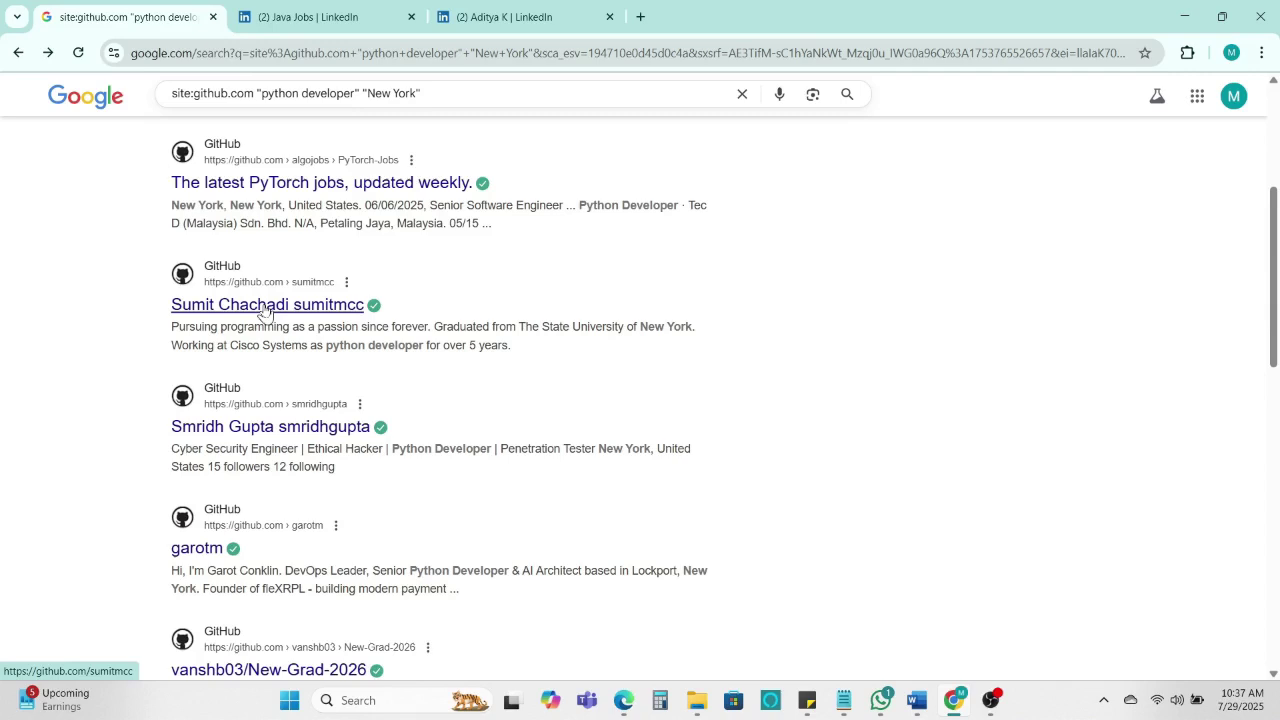
pyautogui.keyDown('ctrl'); pyautogui.keyDown('shift'); pyautogui.click(265, 305); pyautogui.keyUp('shift'); pyautogui.keyUp('ctrl')
pyautogui.scroll(-3, 265, 325)
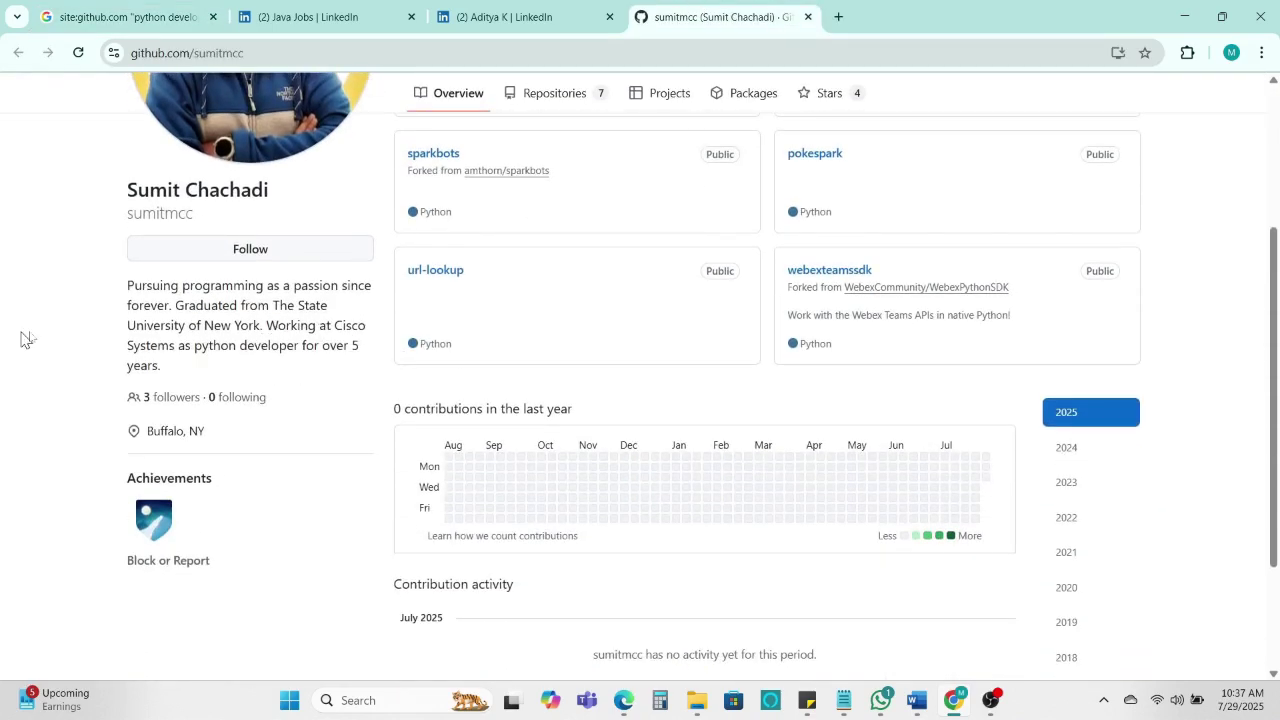
# Step: In the other Chrome window, search intitle: "Operator" and scroll the results
pyautogui.hotkey('alt', 'Tab')
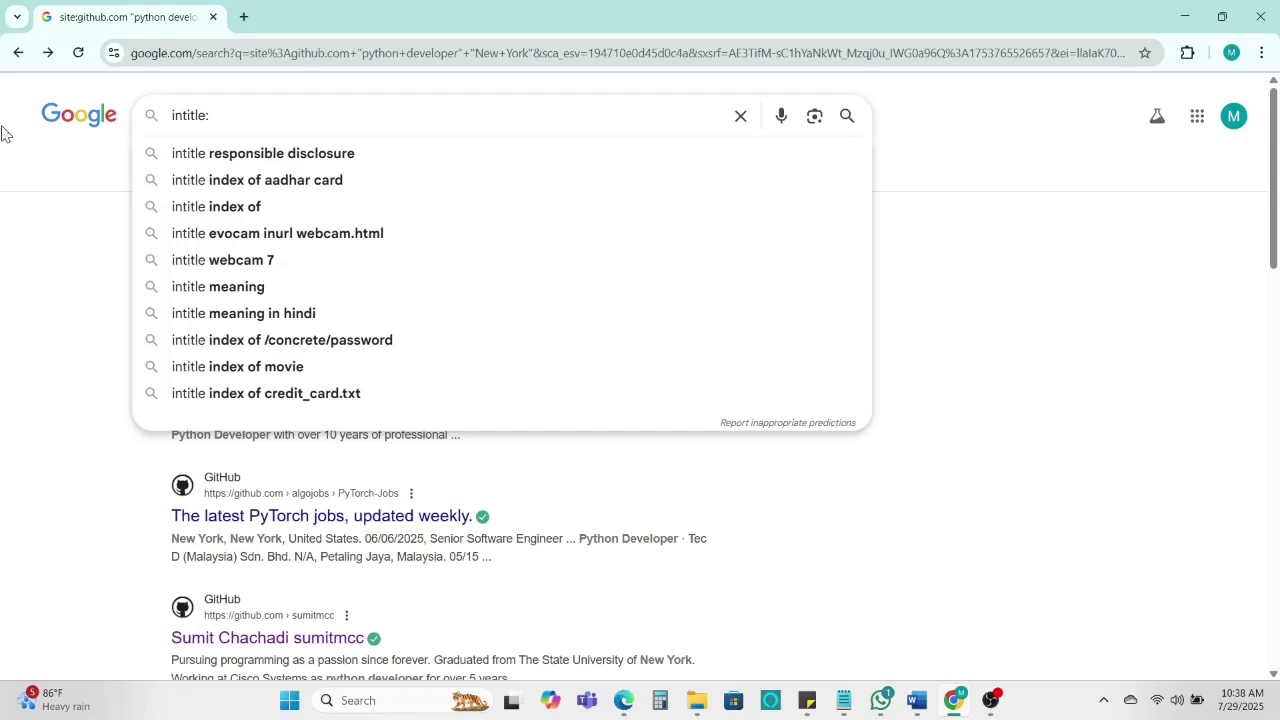
pyautogui.write('Opera')
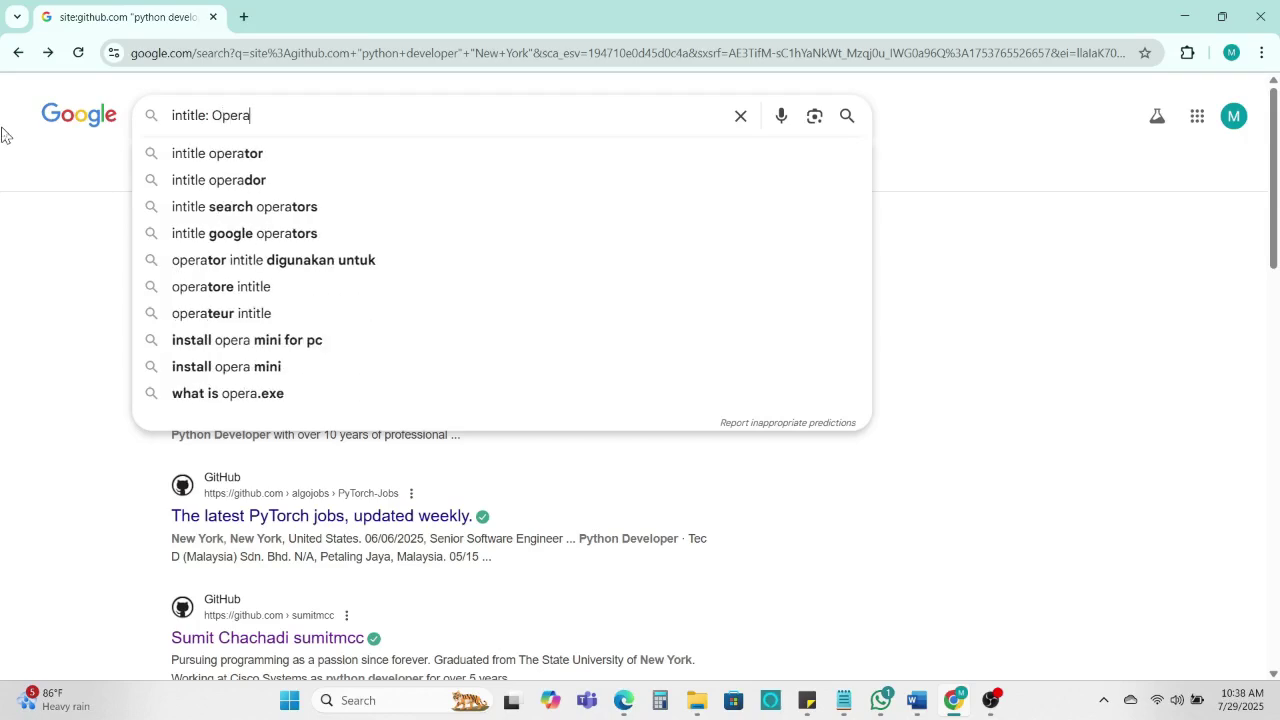
pyautogui.write('tor"')
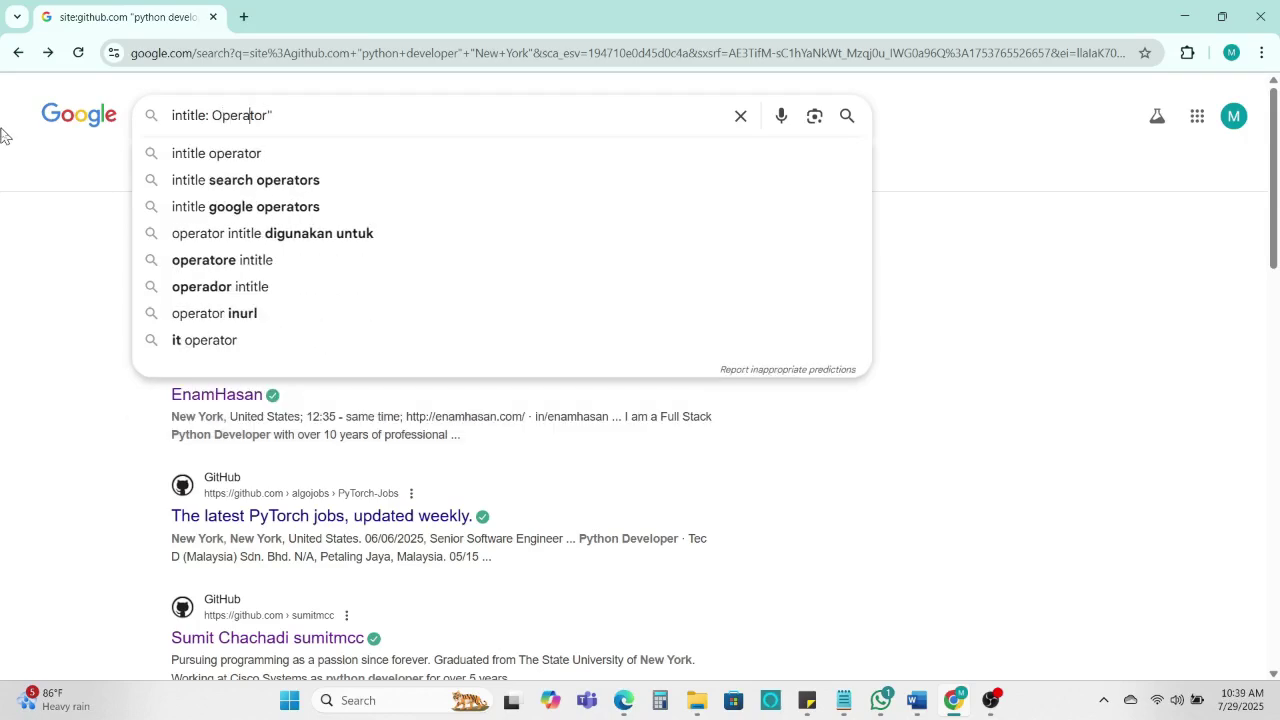
pyautogui.write('"')
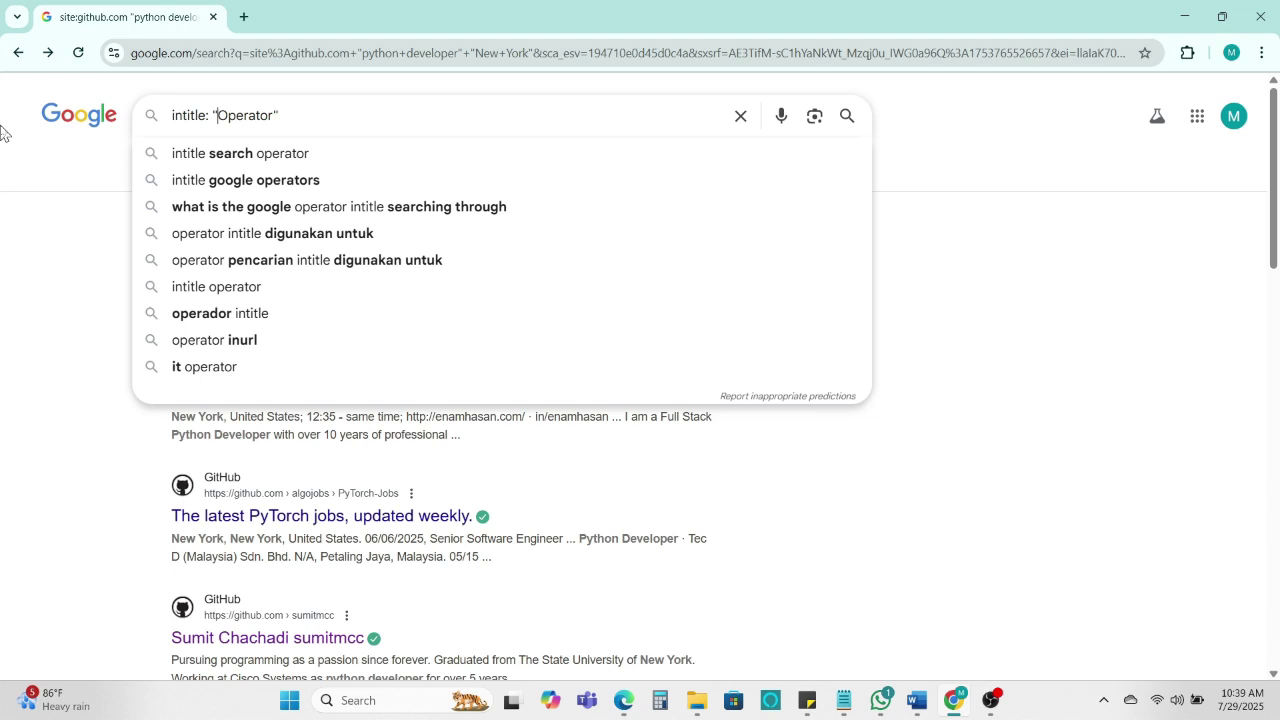
pyautogui.scroll(-5, 410, 417)
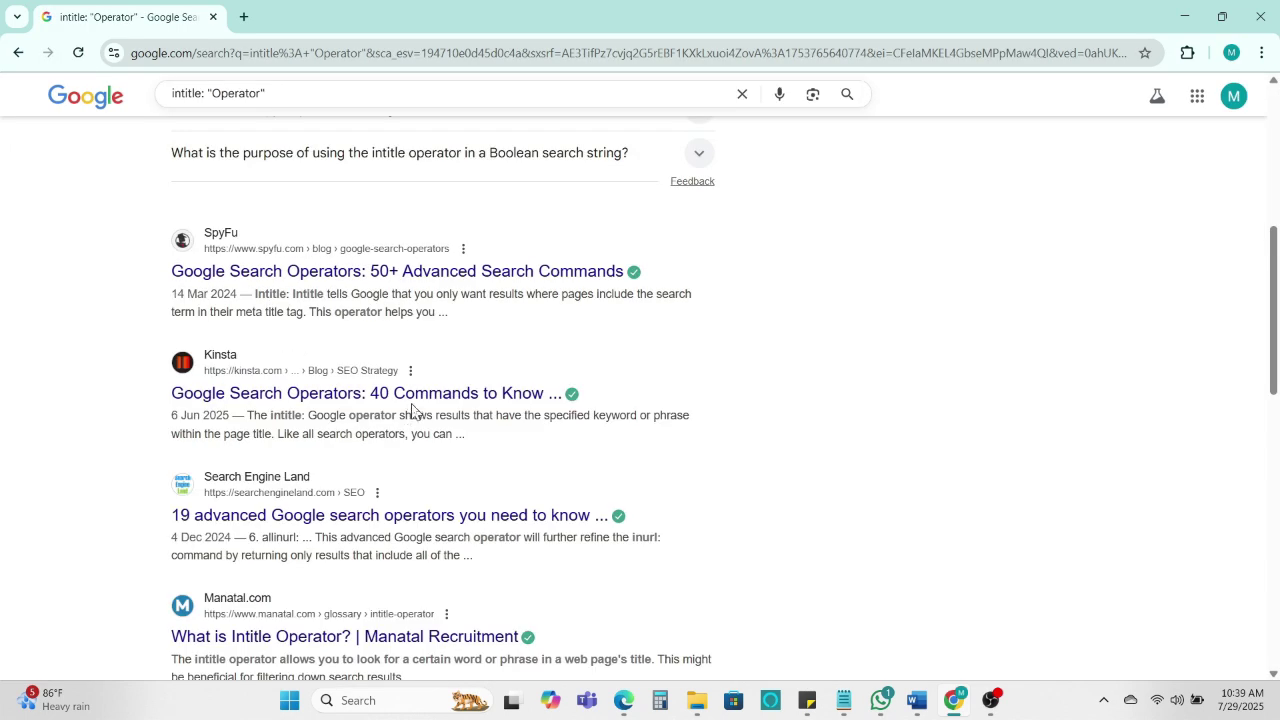
pyautogui.scroll(-4, 412, 410)
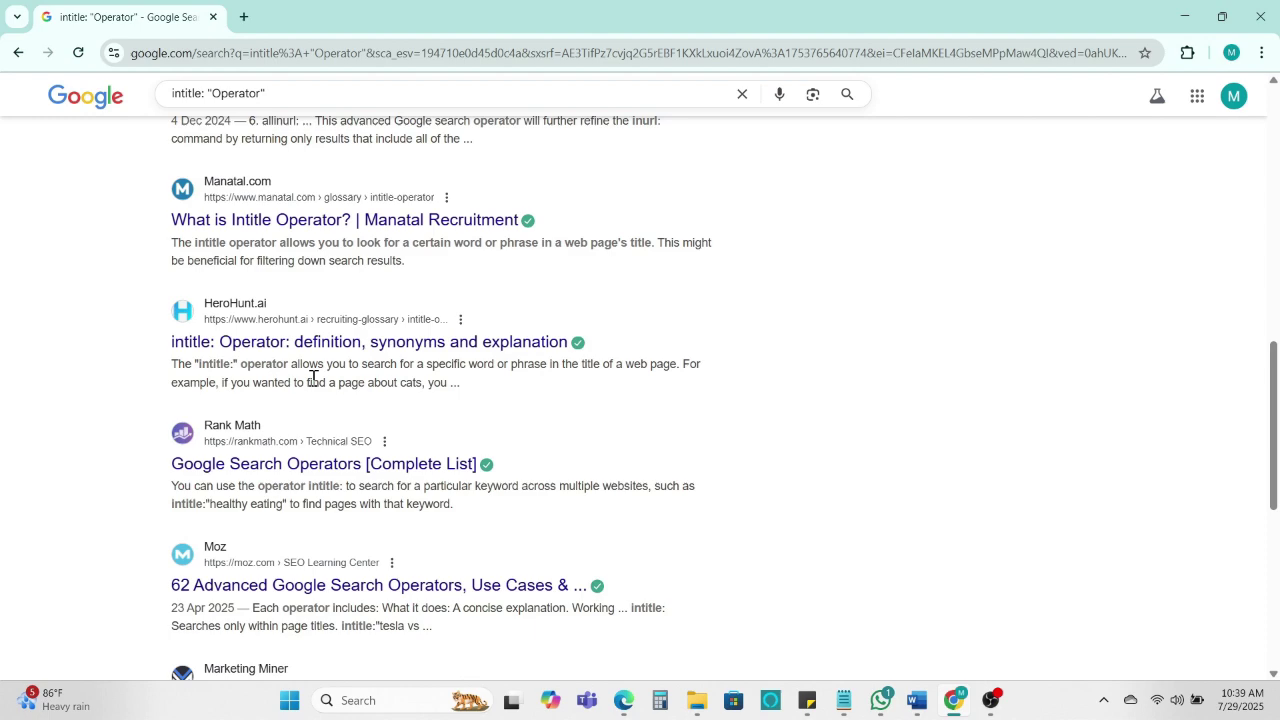
pyautogui.scroll(10, 318, 352)
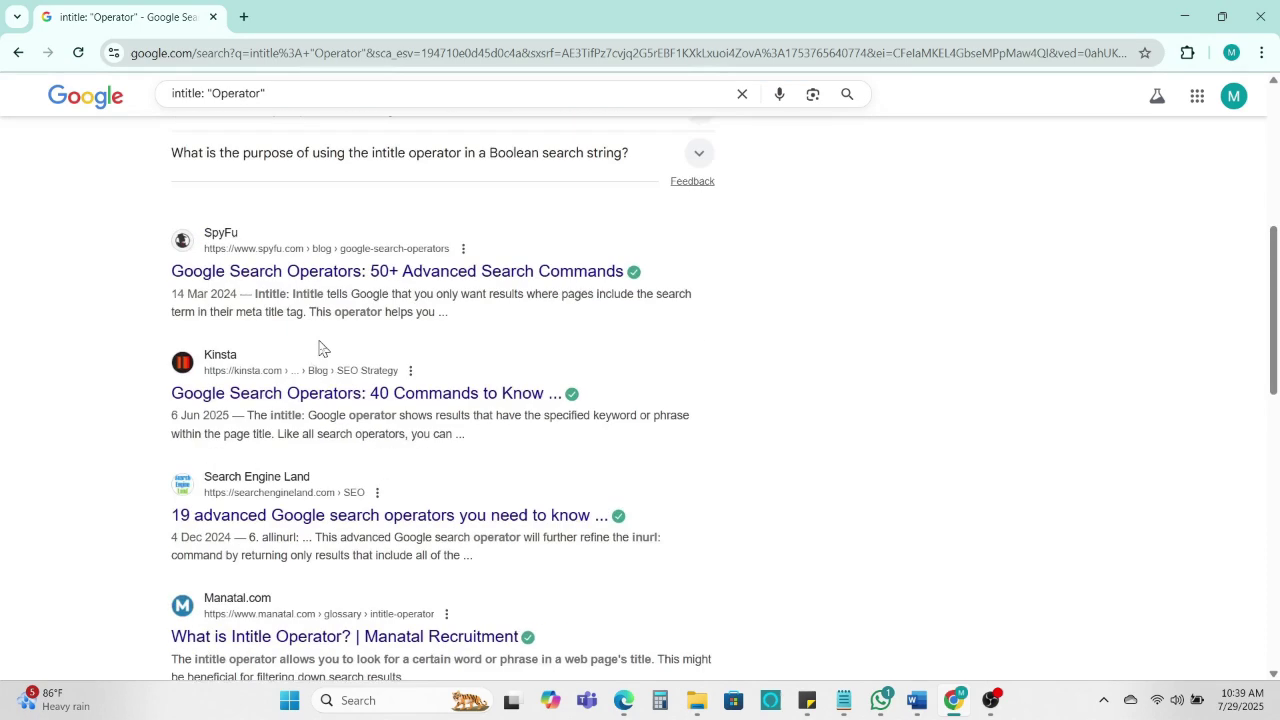
# Step: Add "texas" to the intitle Operator query, run it, and scroll the results
pyautogui.click(342, 106)
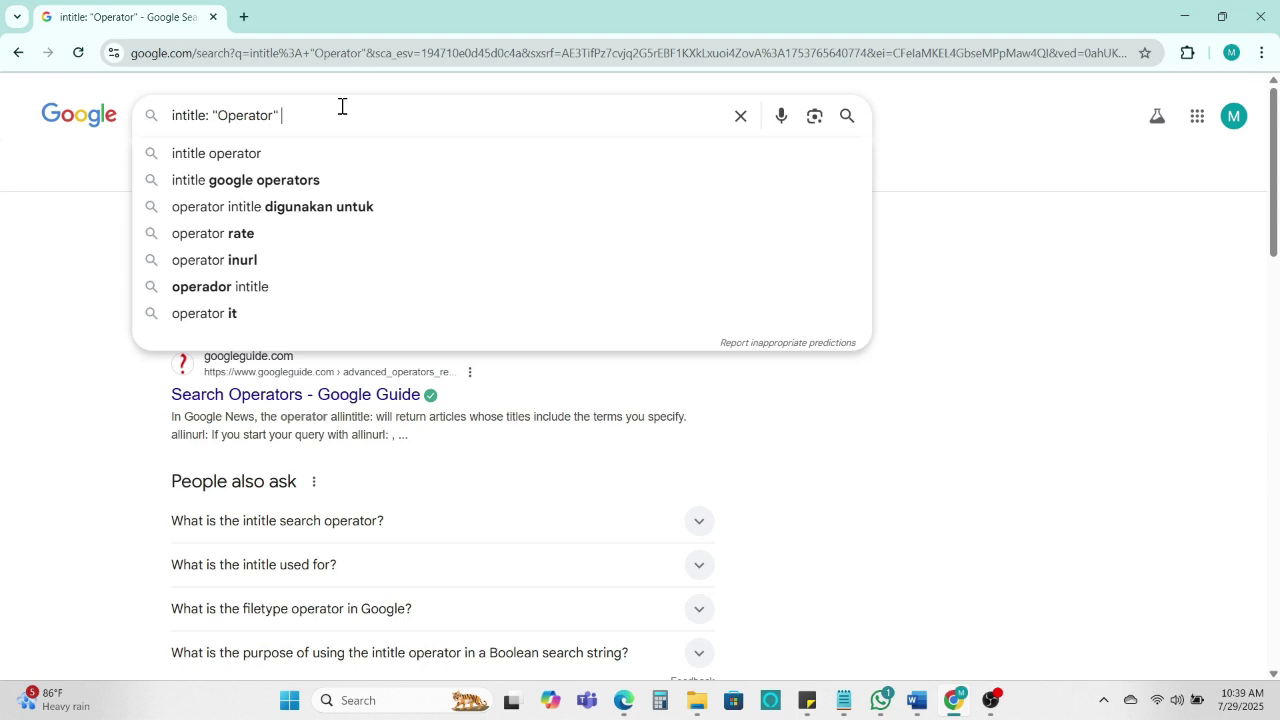
pyautogui.write('""')
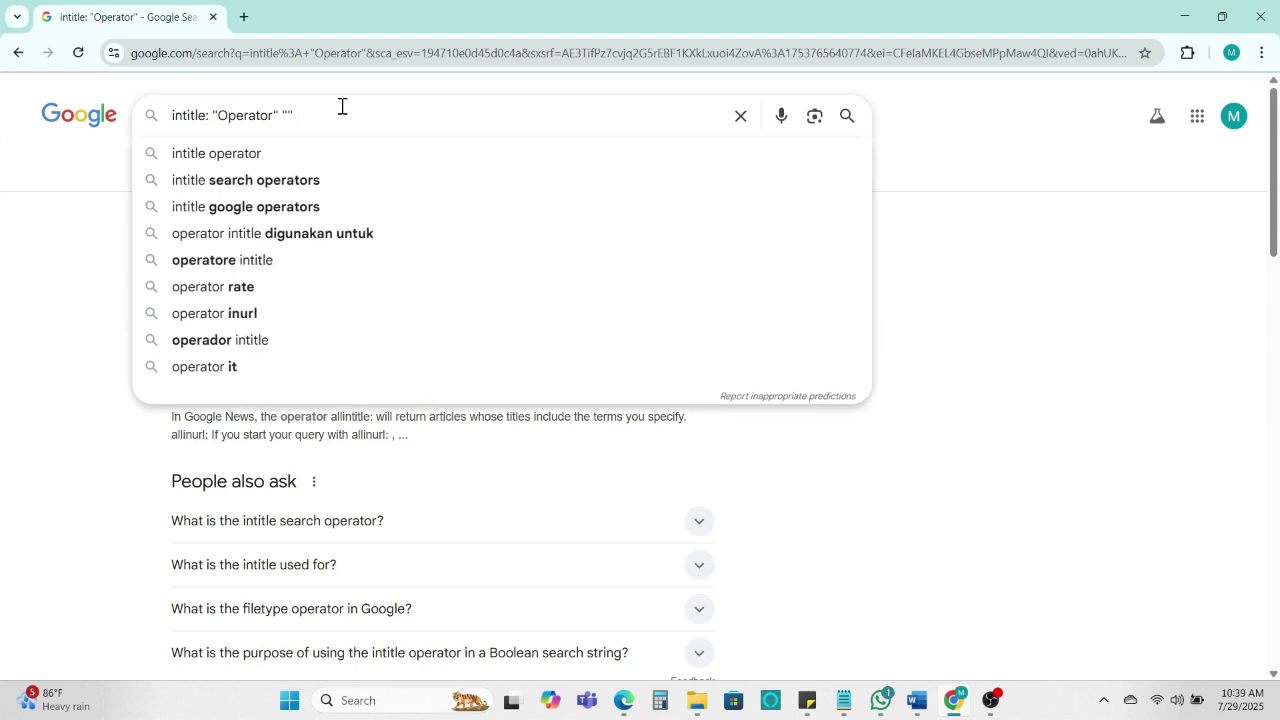
pyautogui.write('texas')
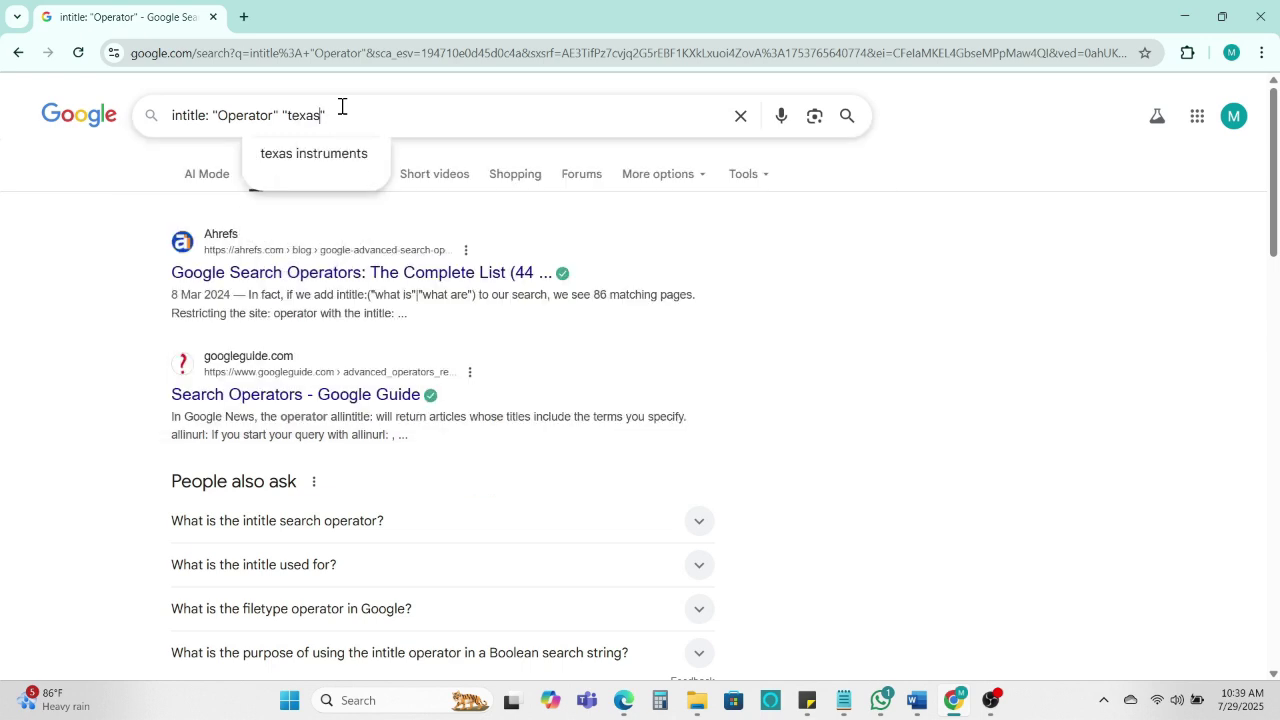
pyautogui.press('Return')
pyautogui.scroll(-5, 349, 303)
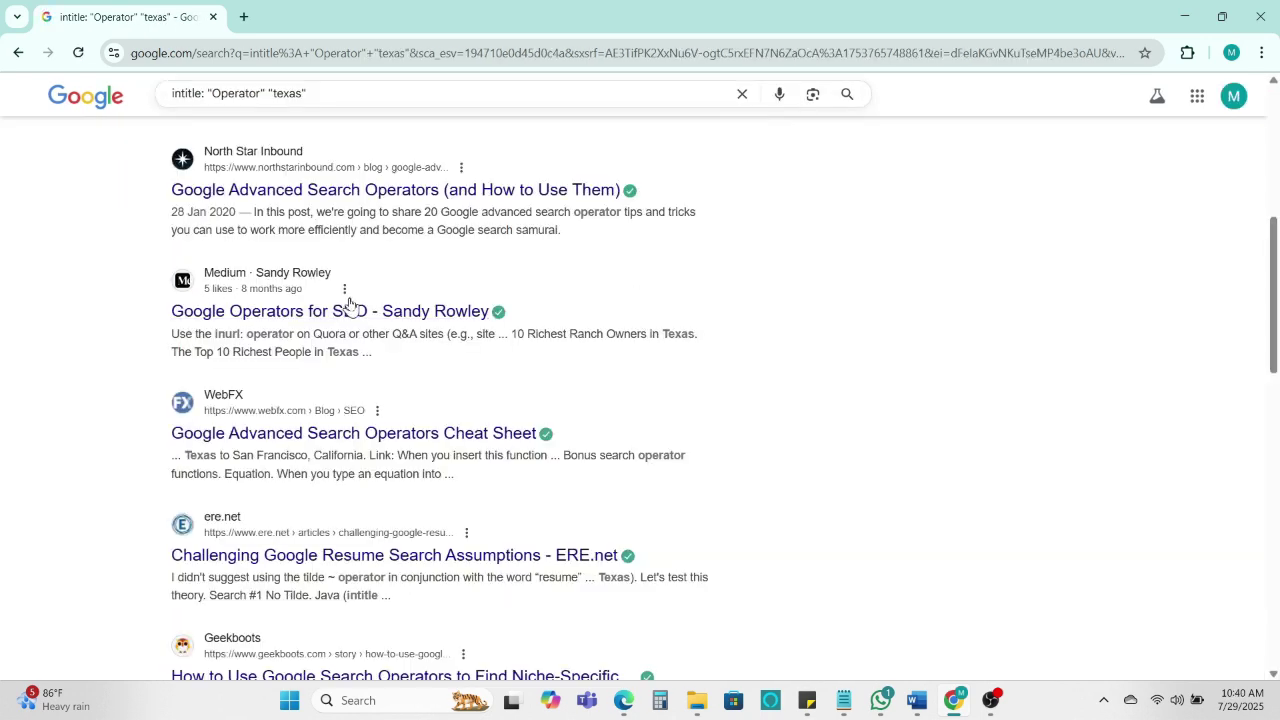
pyautogui.scroll(-1, 330, 320)
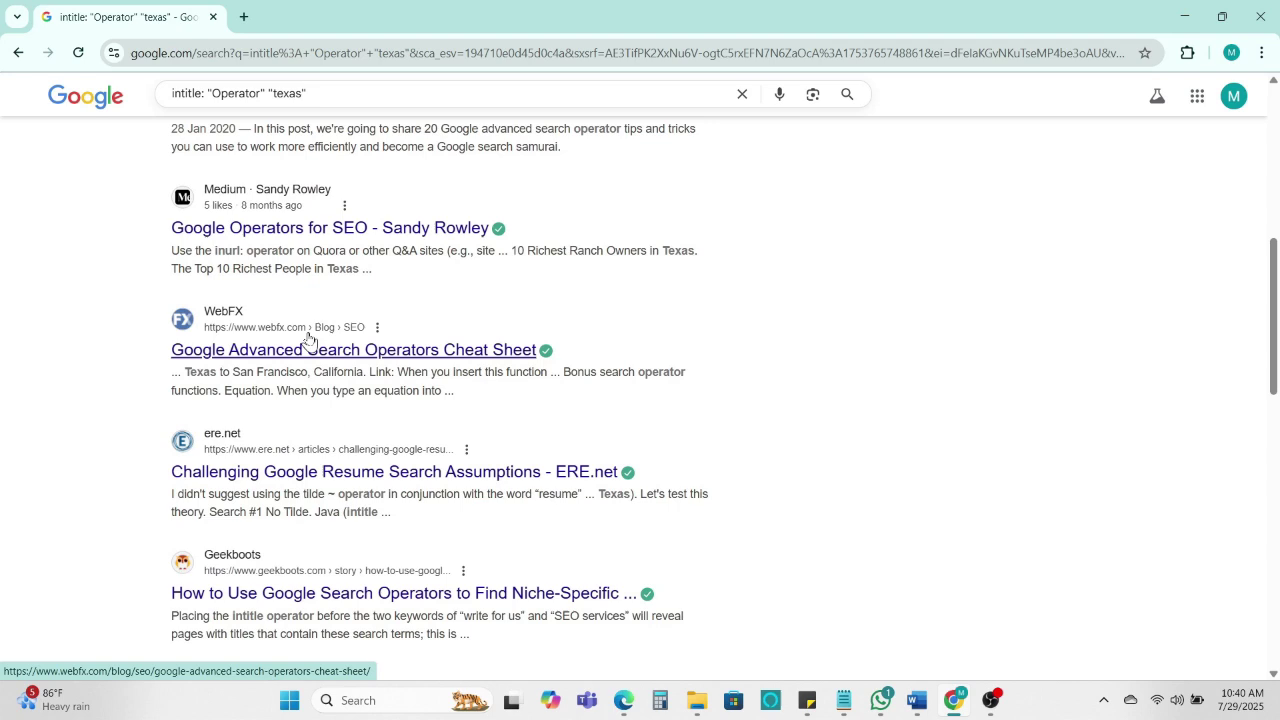
pyautogui.scroll(-2, 330, 300)
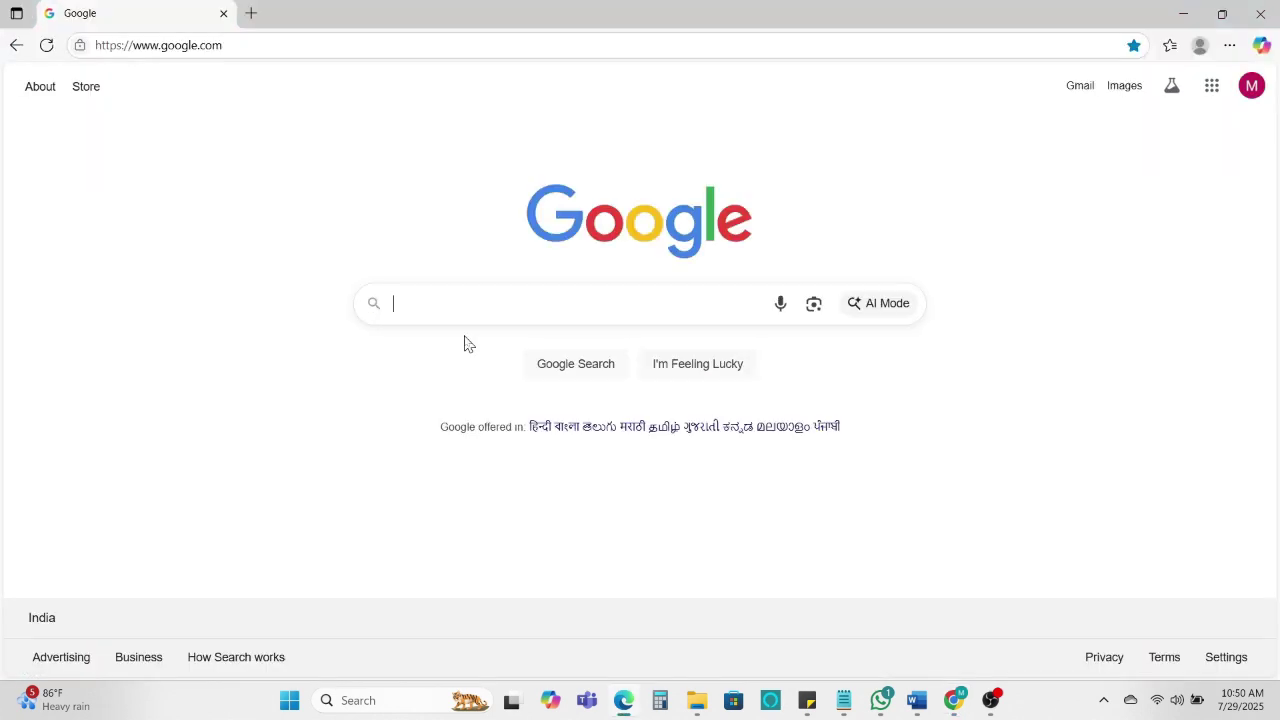
# Step: Type Intitle: "java developer" "texas" site: Linkedin.com/in, adding the missing opening quote
pyautogui.write('Intitle: java ')
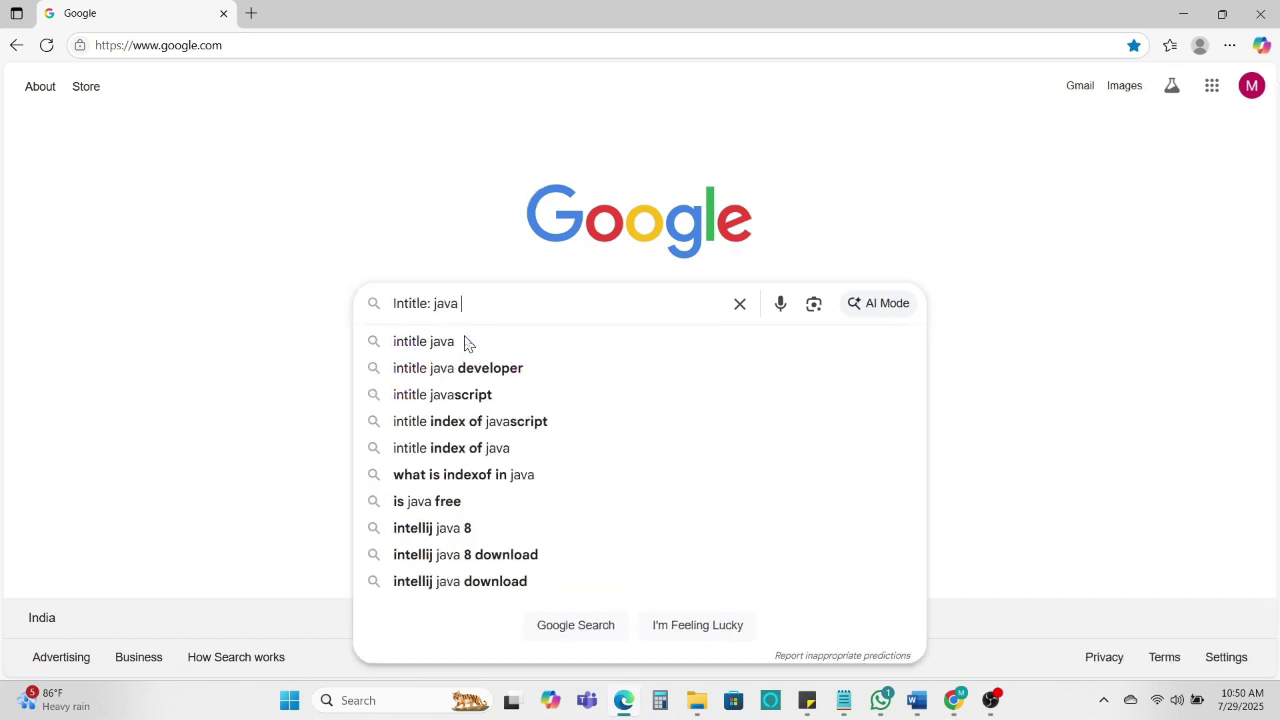
pyautogui.write('developer"')
pyautogui.hotkey('ctrl', 'Left')
pyautogui.hotkey('ctrl', 'Left')
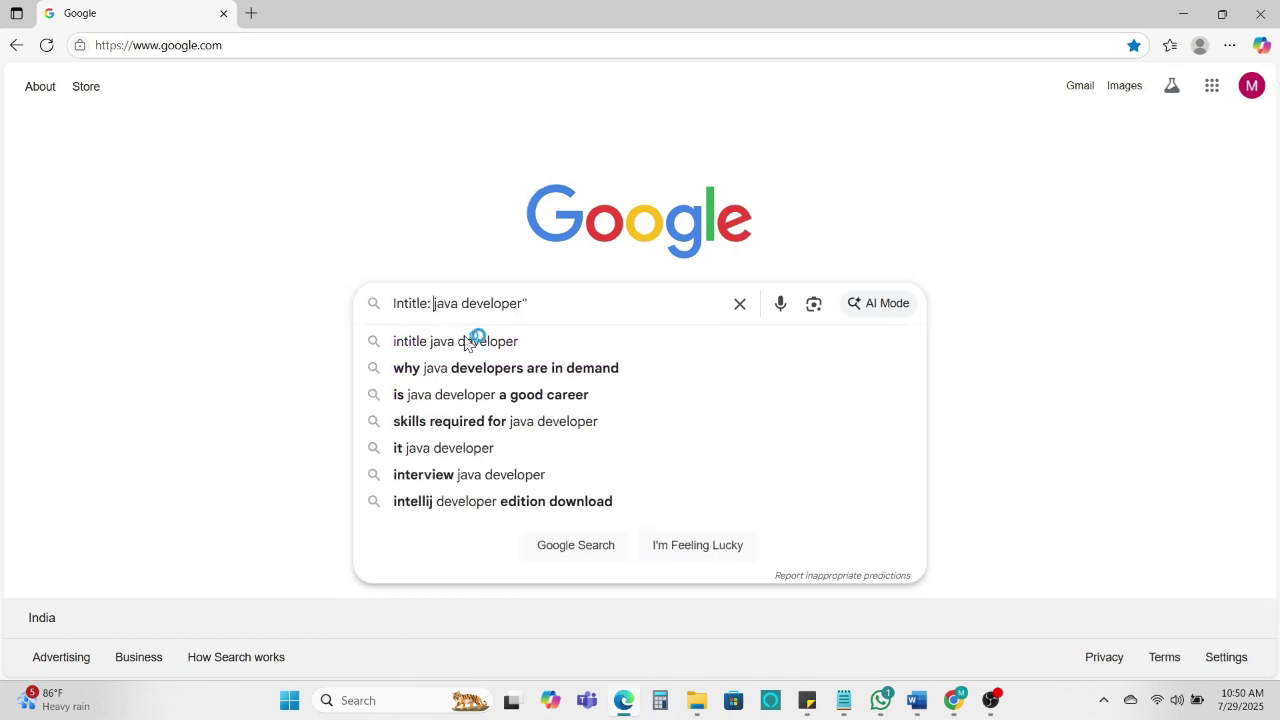
pyautogui.write('"')
pyautogui.press('End')
pyautogui.write('"texas" ')
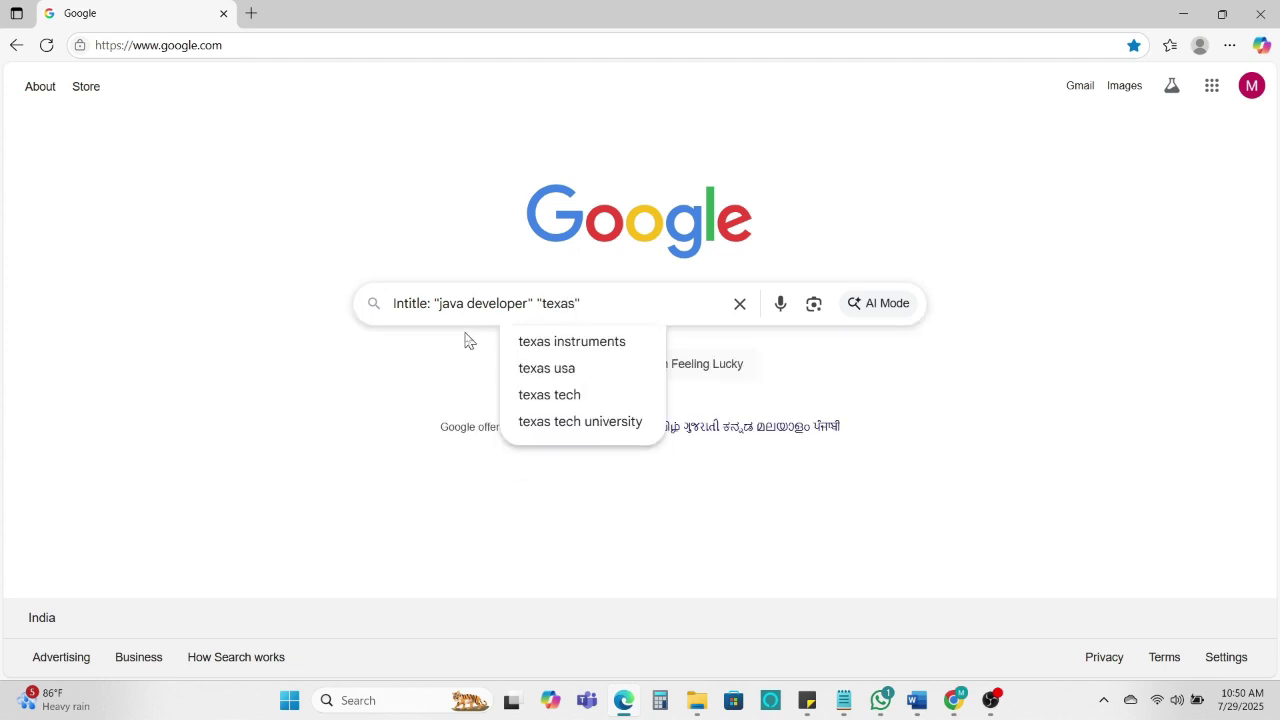
pyautogui.write('site: Linke')
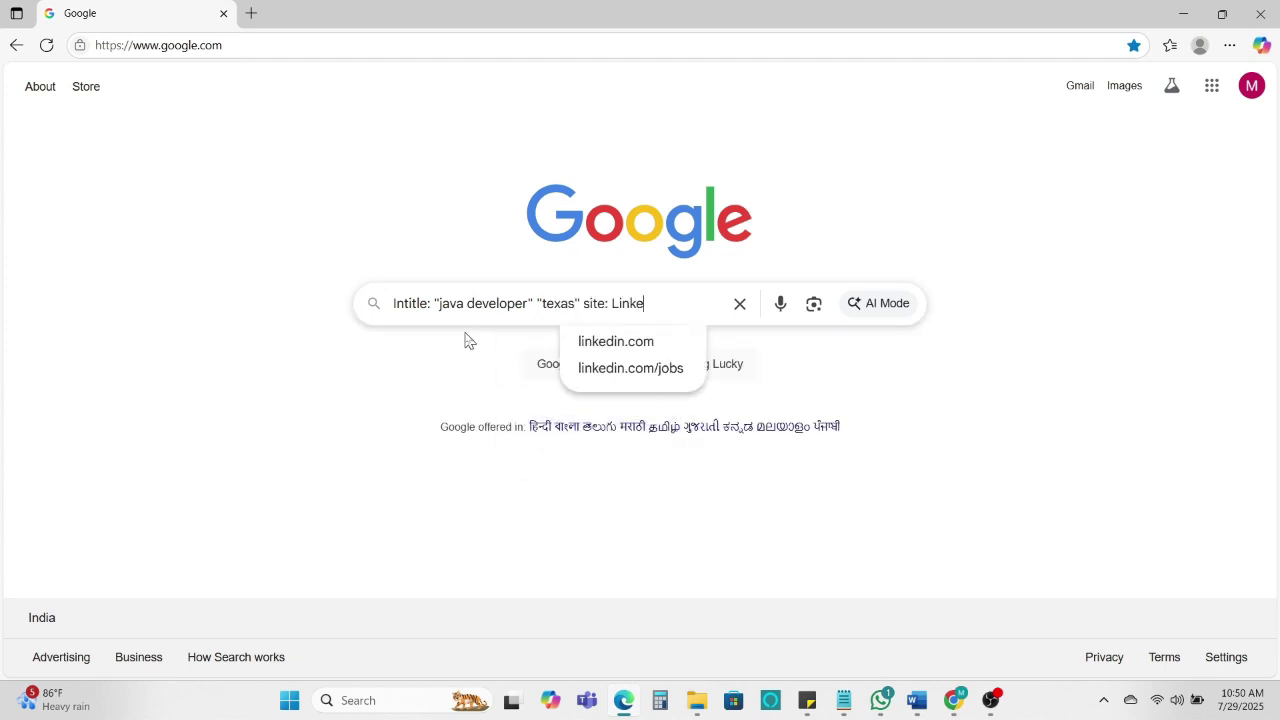
pyautogui.write('din.com/in')
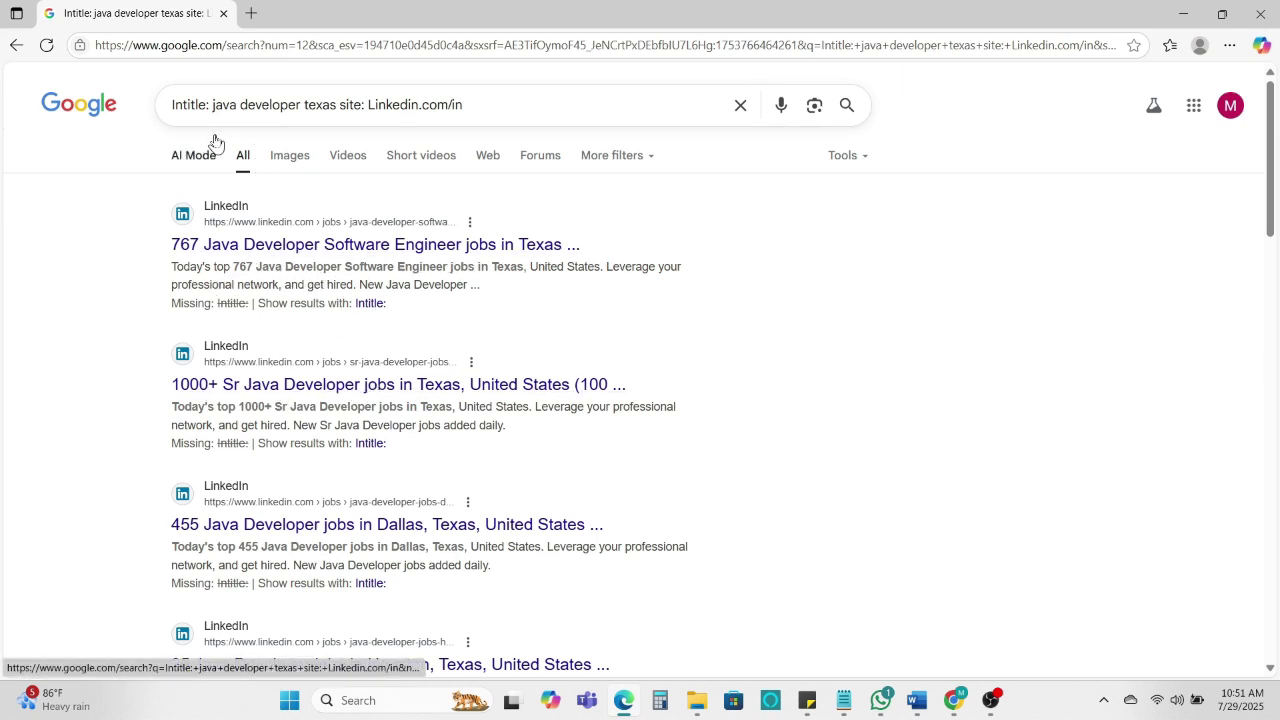
# Step: Replace the query with intitle: "resume" "Java developer" and run it
pyautogui.moveTo(523, 103); pyautogui.dragTo(0, 104)
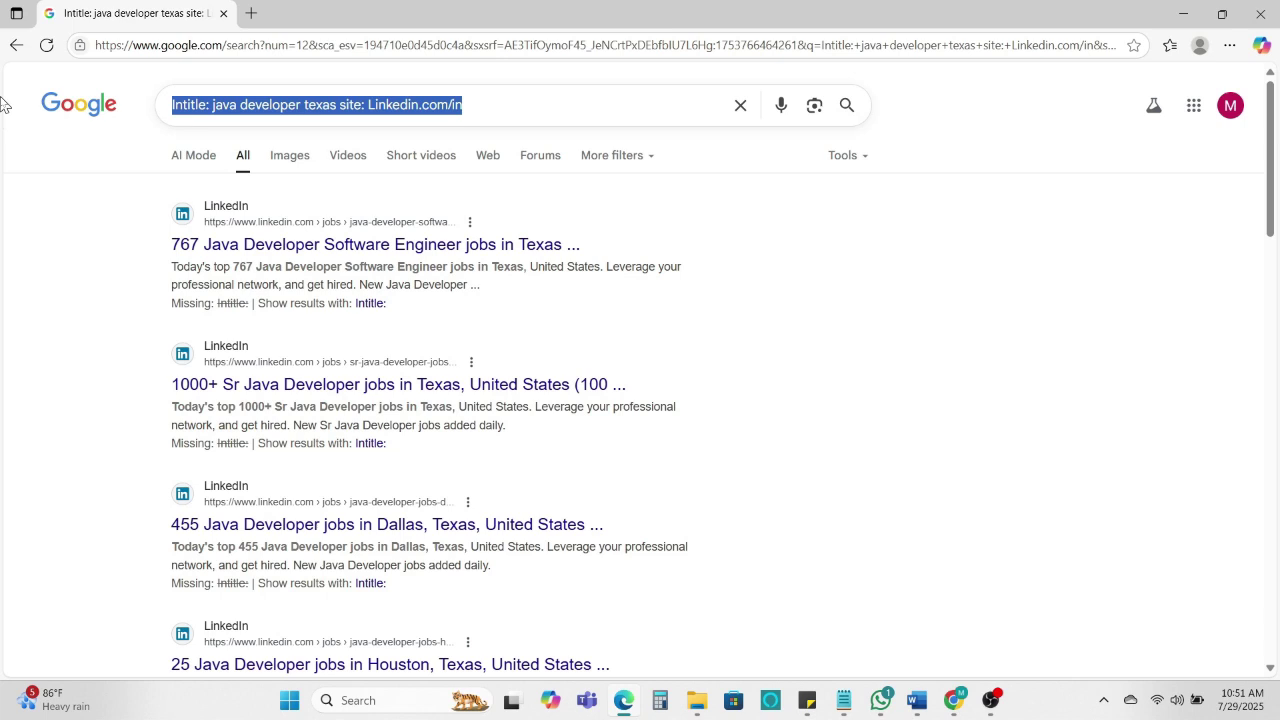
pyautogui.write('intitl')
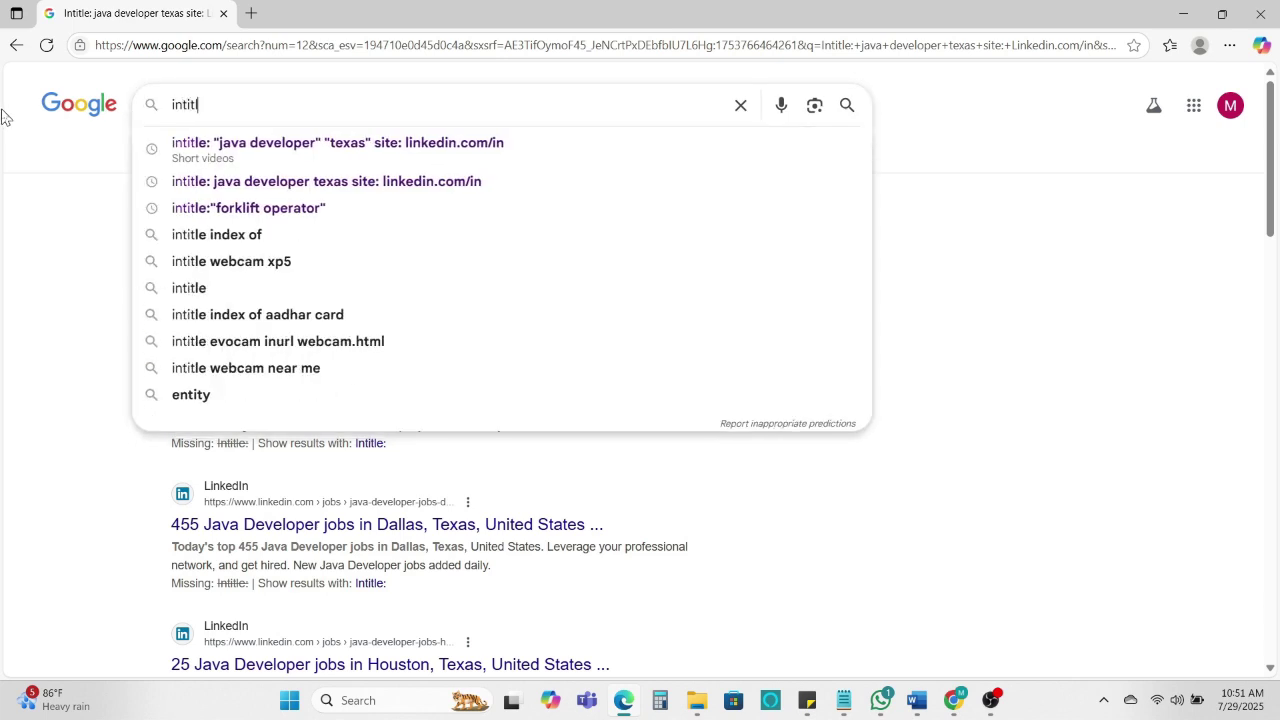
pyautogui.write('e: ')
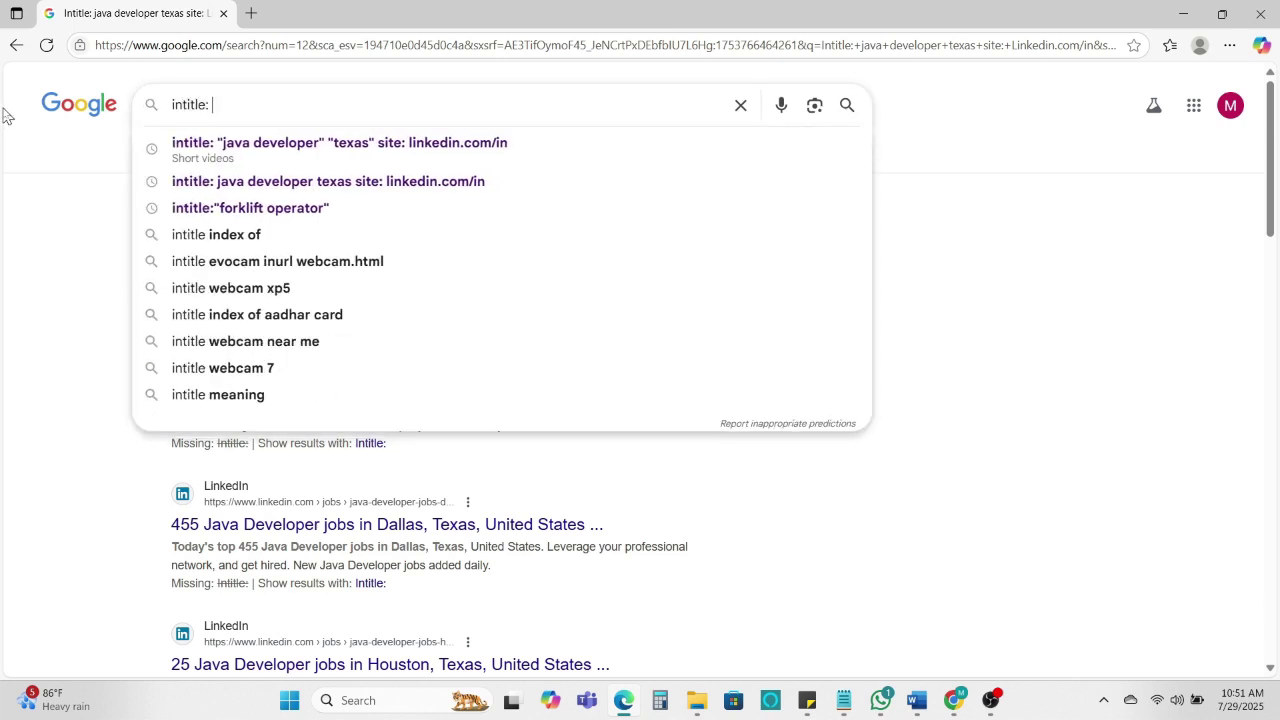
pyautogui.write('resume')
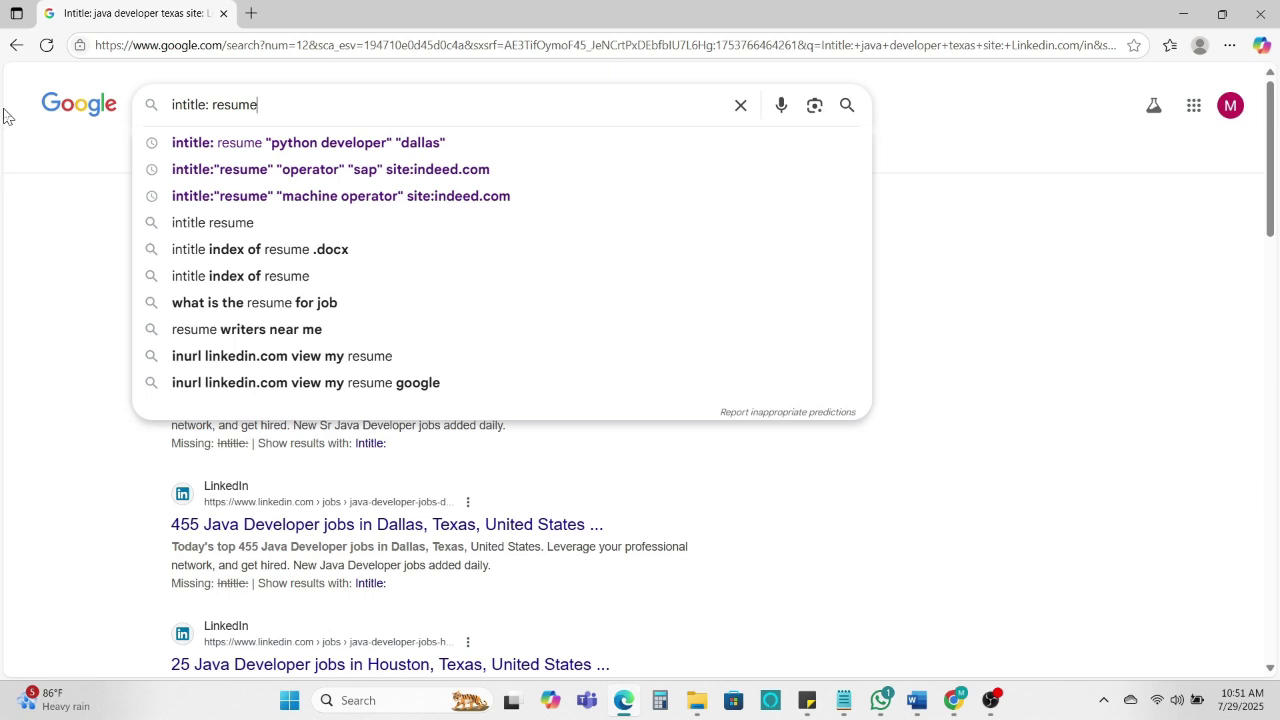
pyautogui.hotkey('ctrl', 'Left')
pyautogui.write('"')
pyautogui.press('End')
pyautogui.write('" ""Java ')
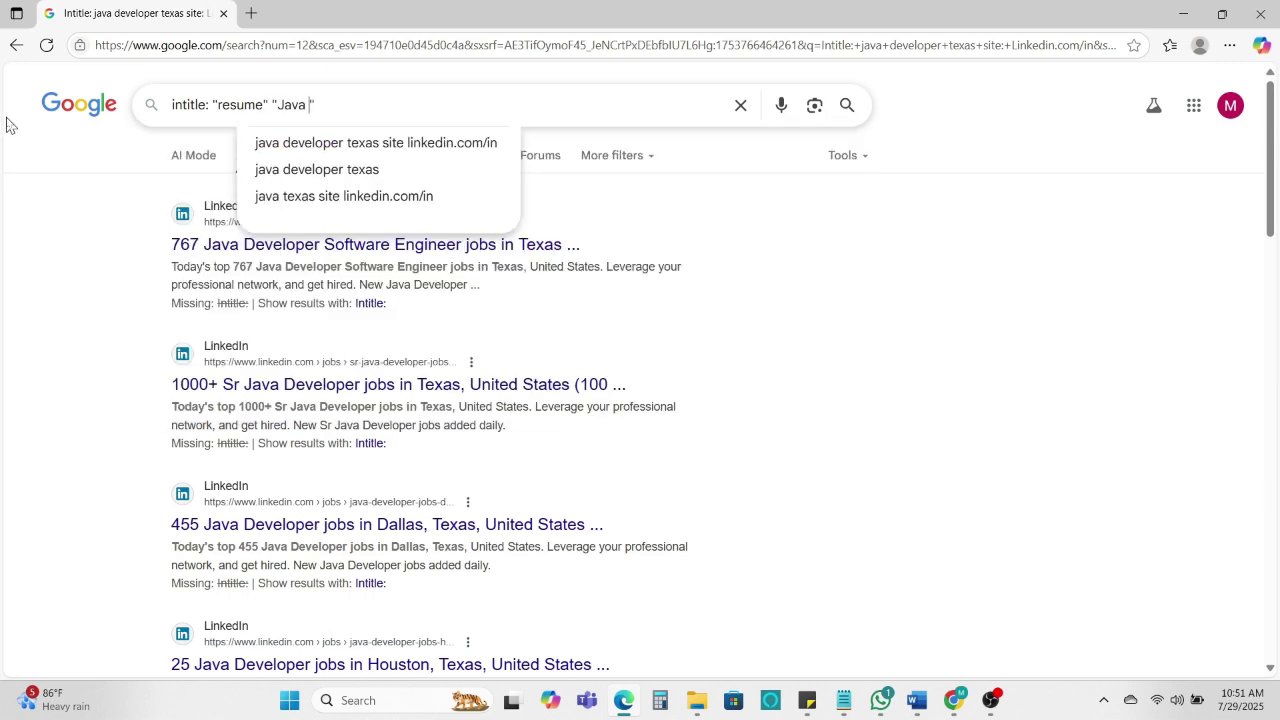
pyautogui.write('develo')
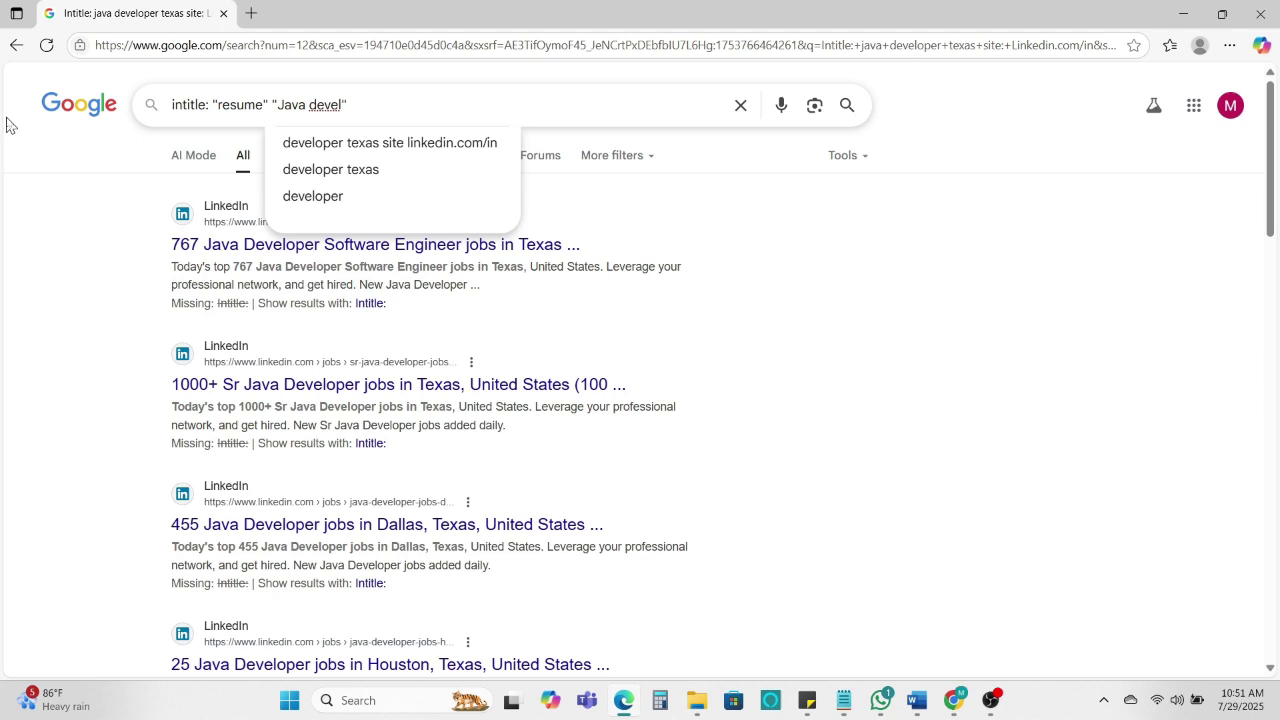
pyautogui.write('per')
pyautogui.press('Return')
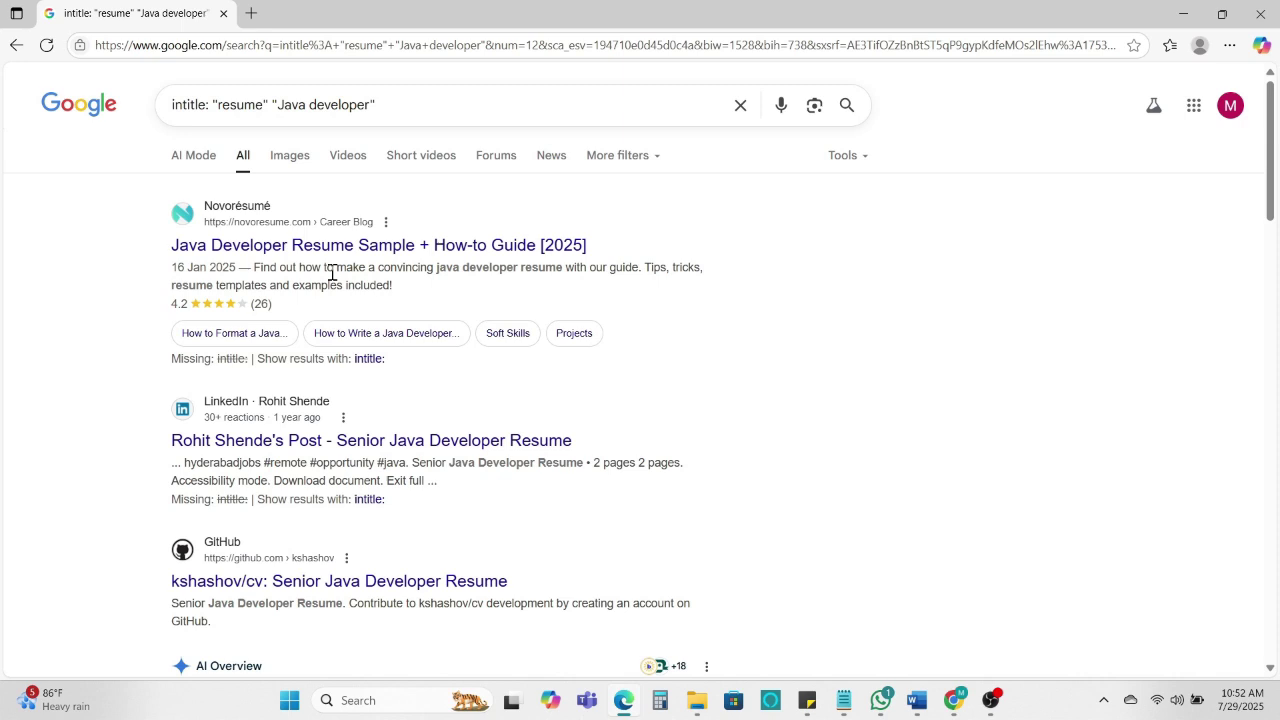
# Step: Scroll through the Java developer resume results from Novorésumé, LinkedIn and GitHub
pyautogui.scroll(-1, 446, 305)
pyautogui.scroll(-3, 446, 305)
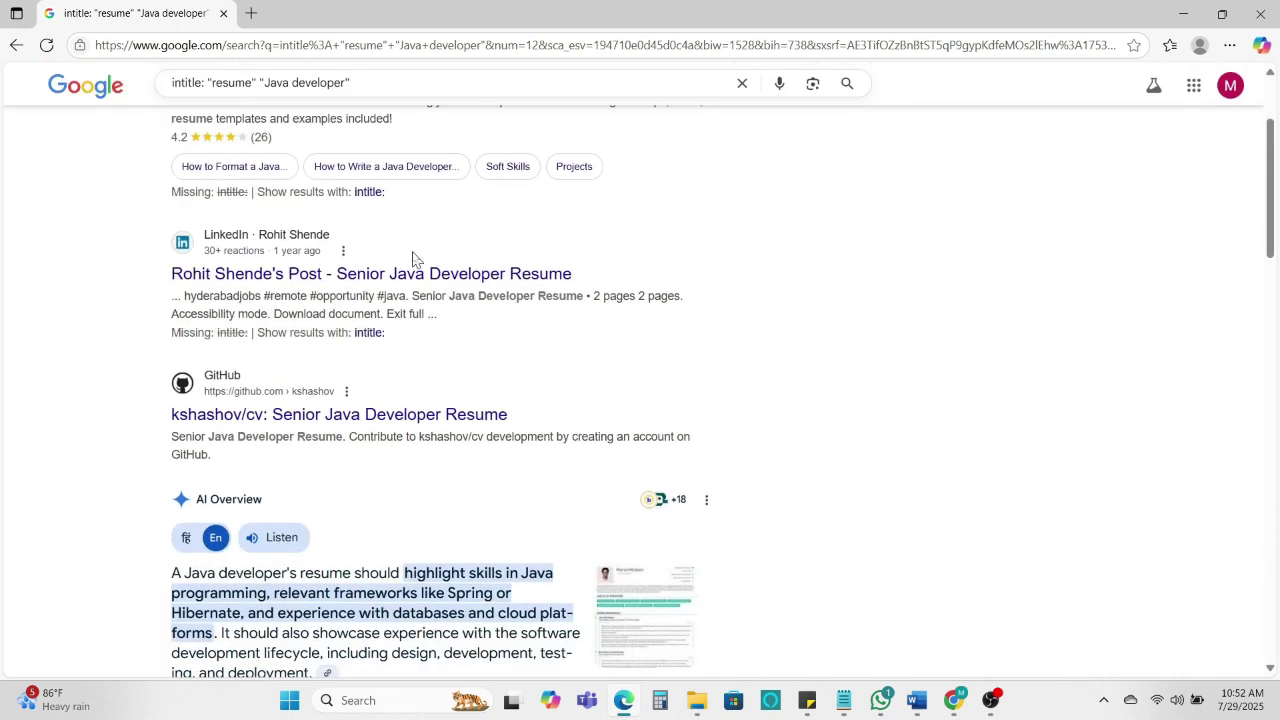
pyautogui.scroll(-3, 308, 266)
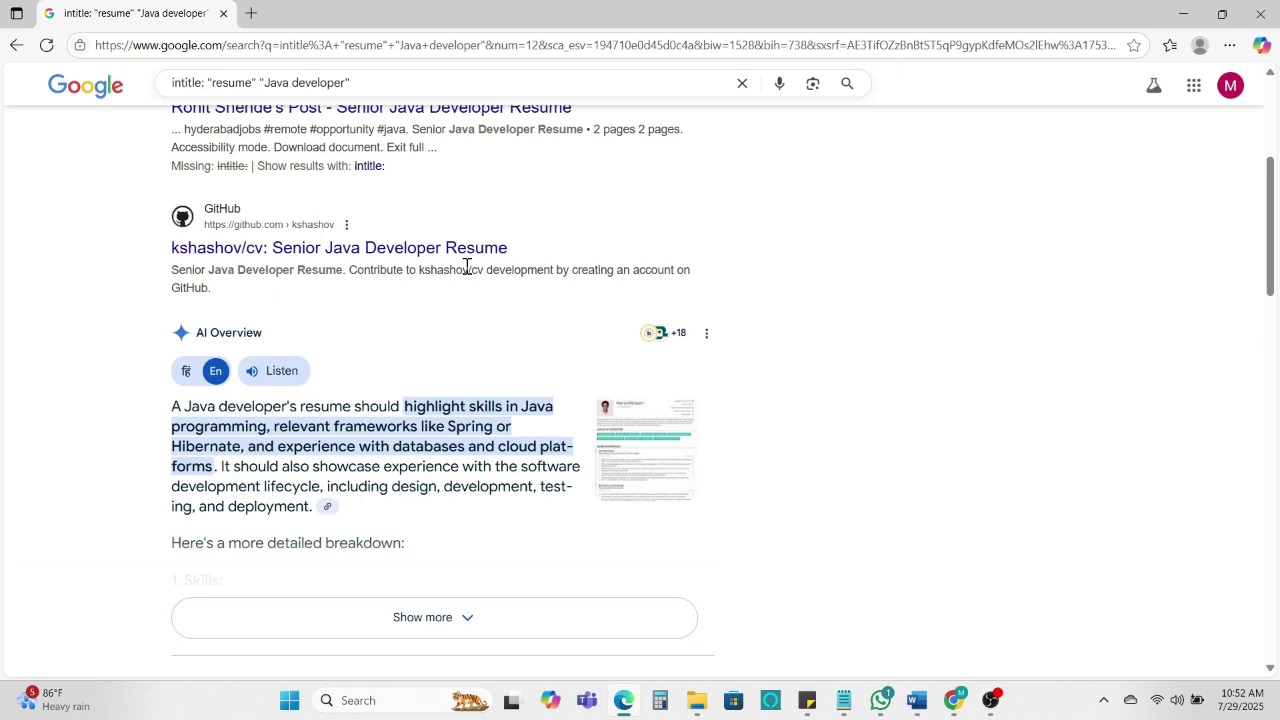
pyautogui.scroll(6, 466, 267)
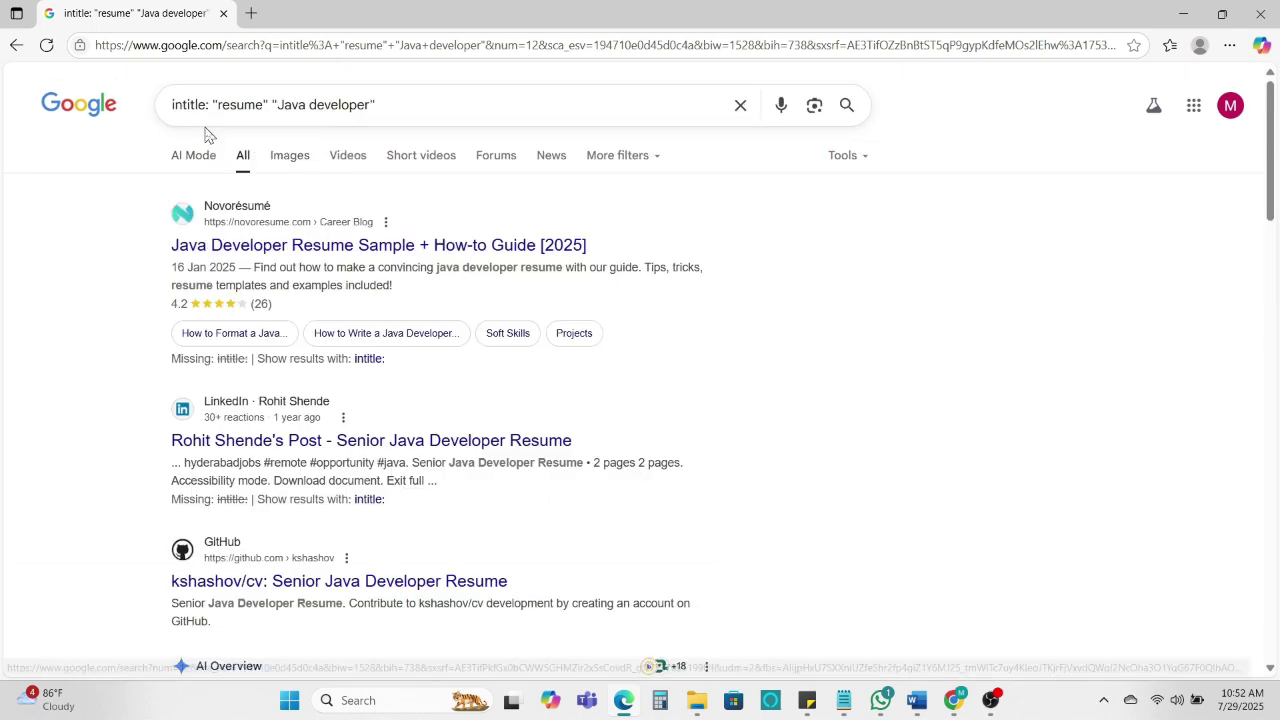
pyautogui.scroll(-4, 390, 130)
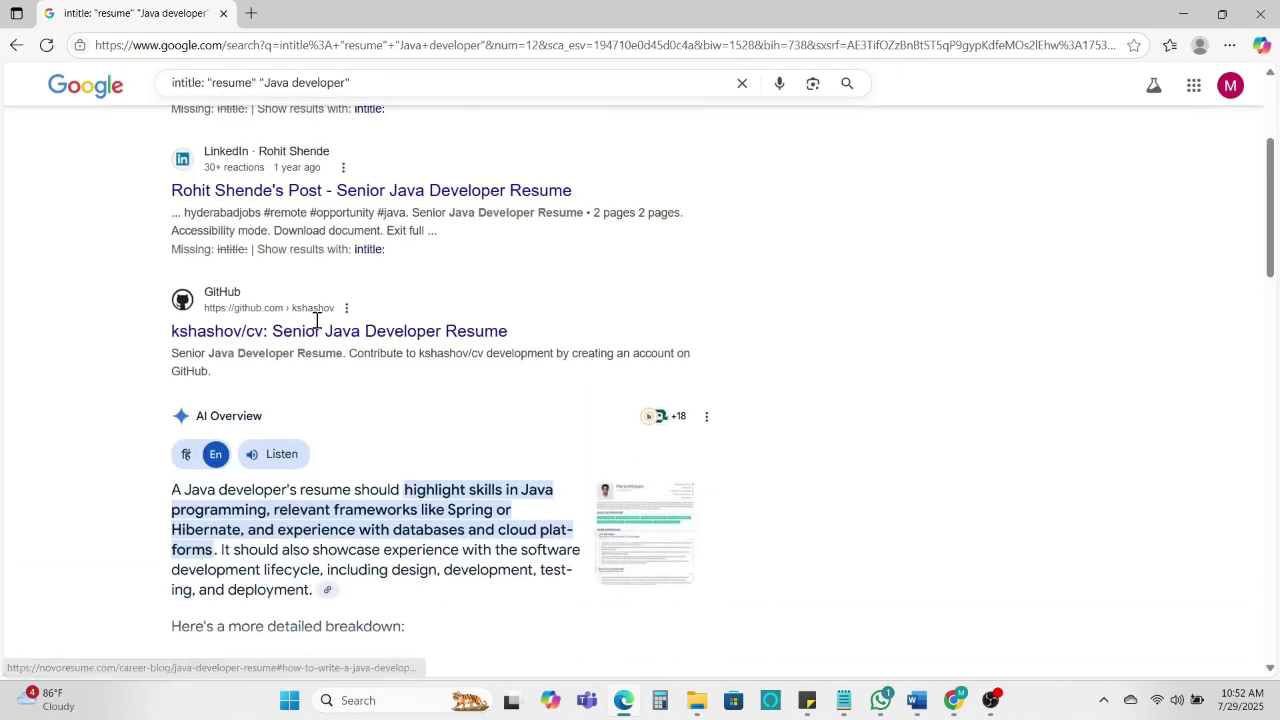
pyautogui.scroll(4, 428, 121)
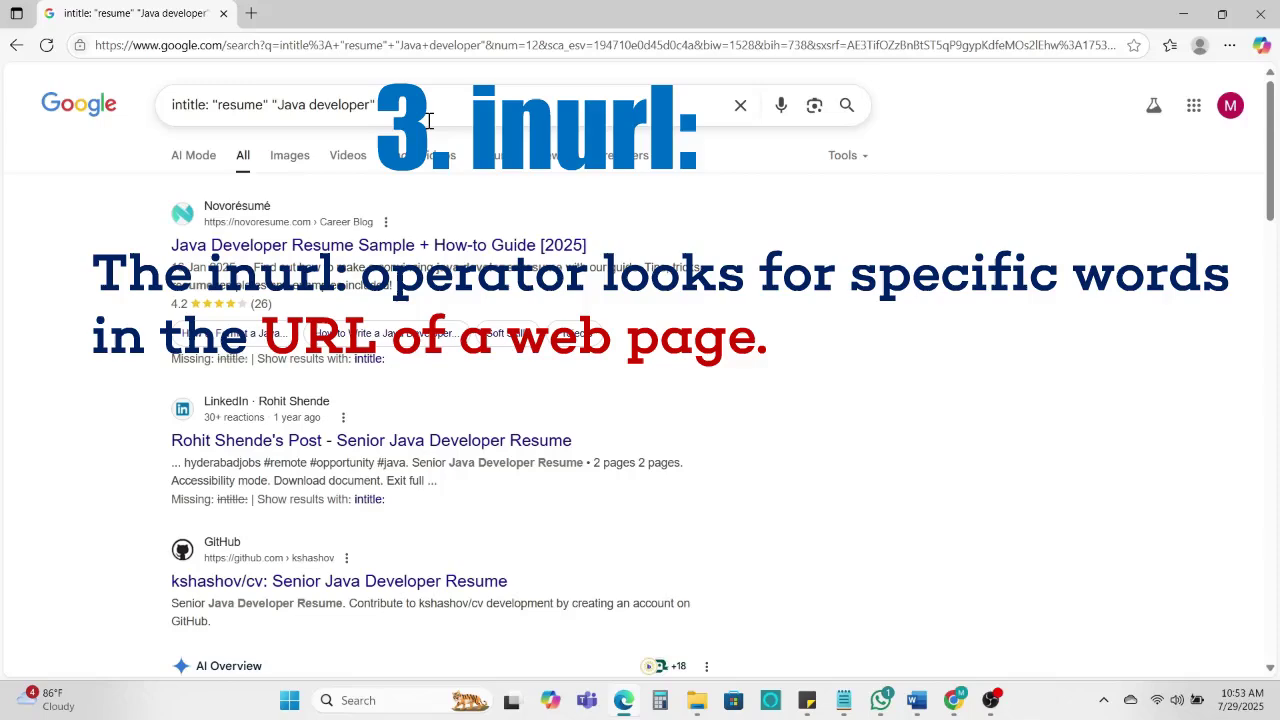
# Step: Search inurl:resume "devops engineer" "california" and scroll through the DevOps resume results
pyautogui.tripleClick(577, 101)
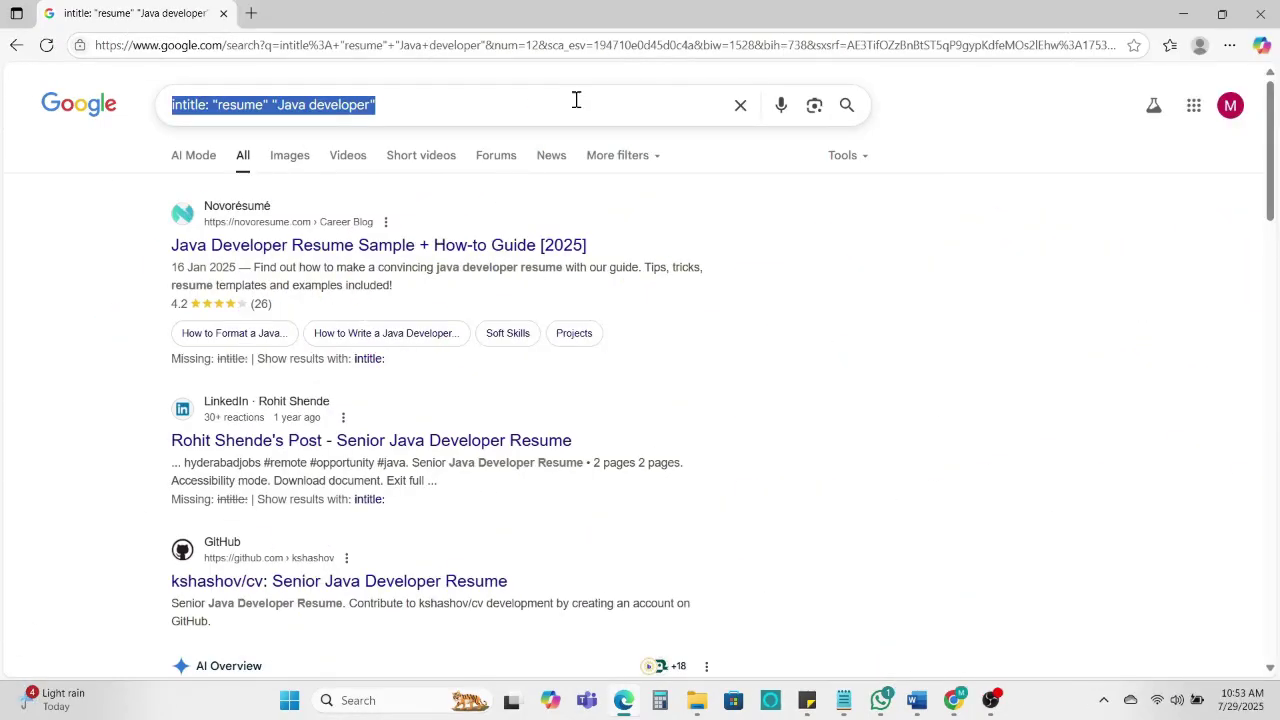
pyautogui.write('inurl:resume ""')
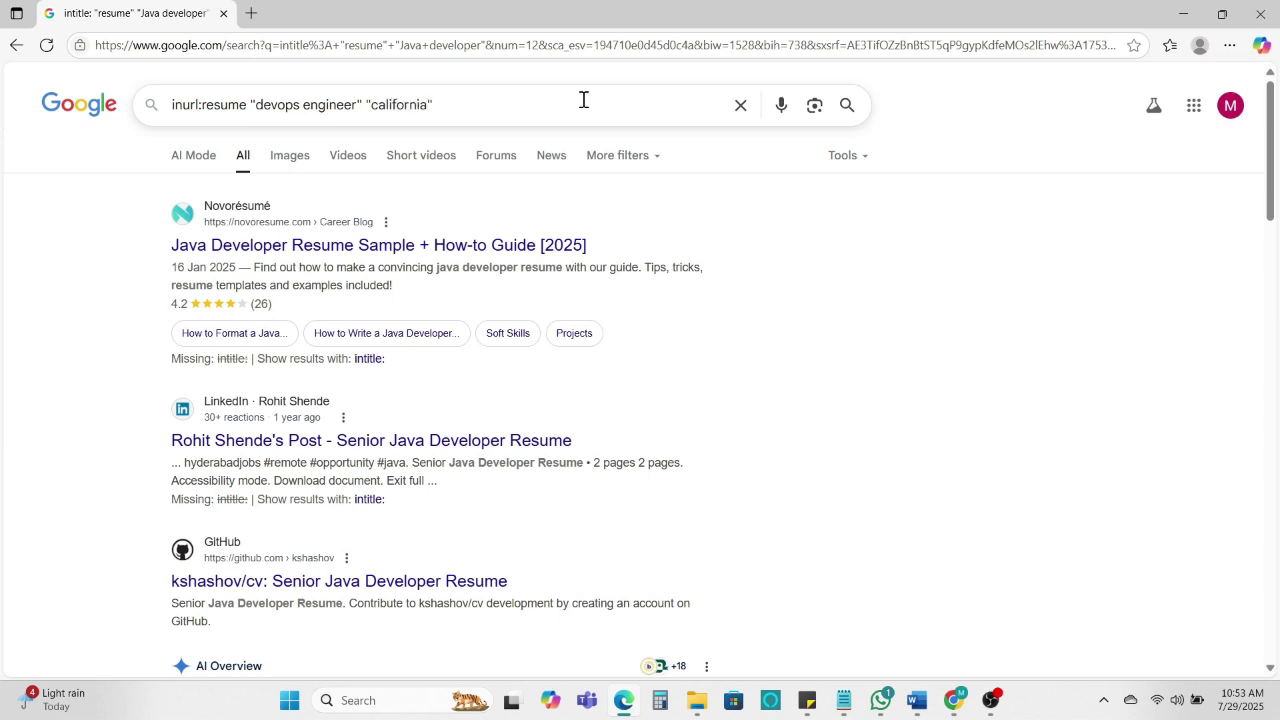
pyautogui.press('Return')
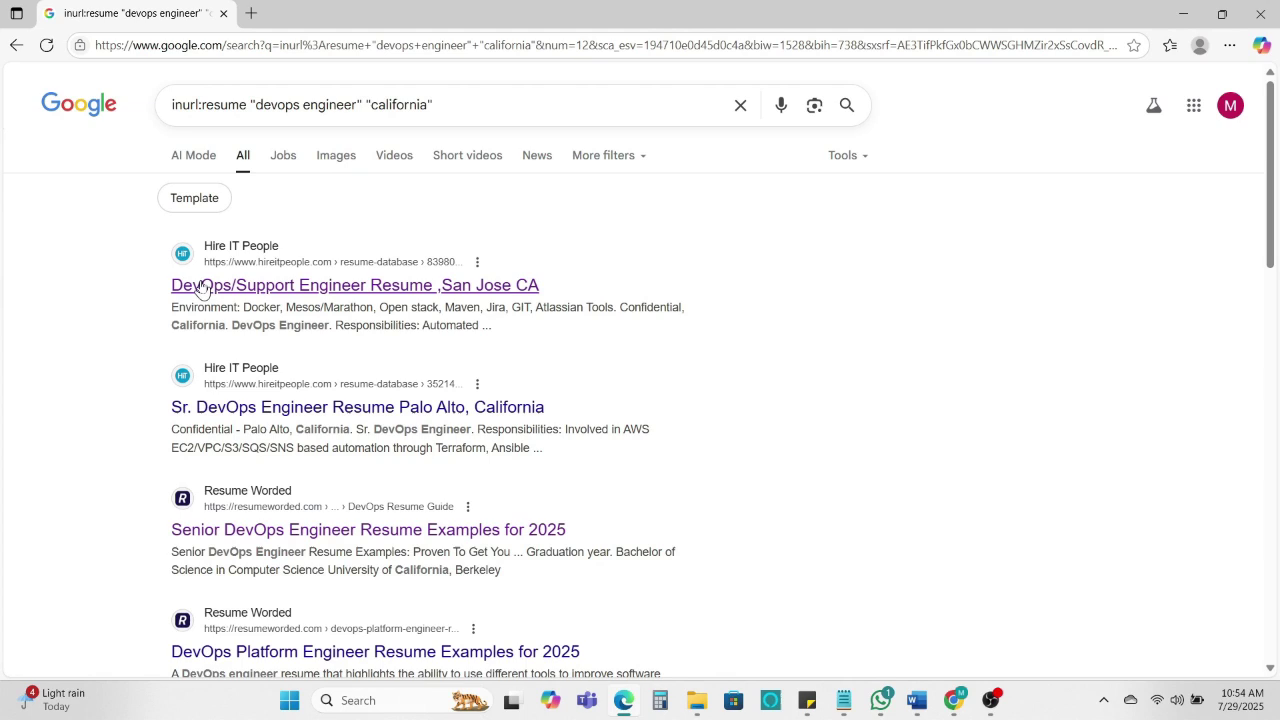
pyautogui.scroll(-1, 330, 292)
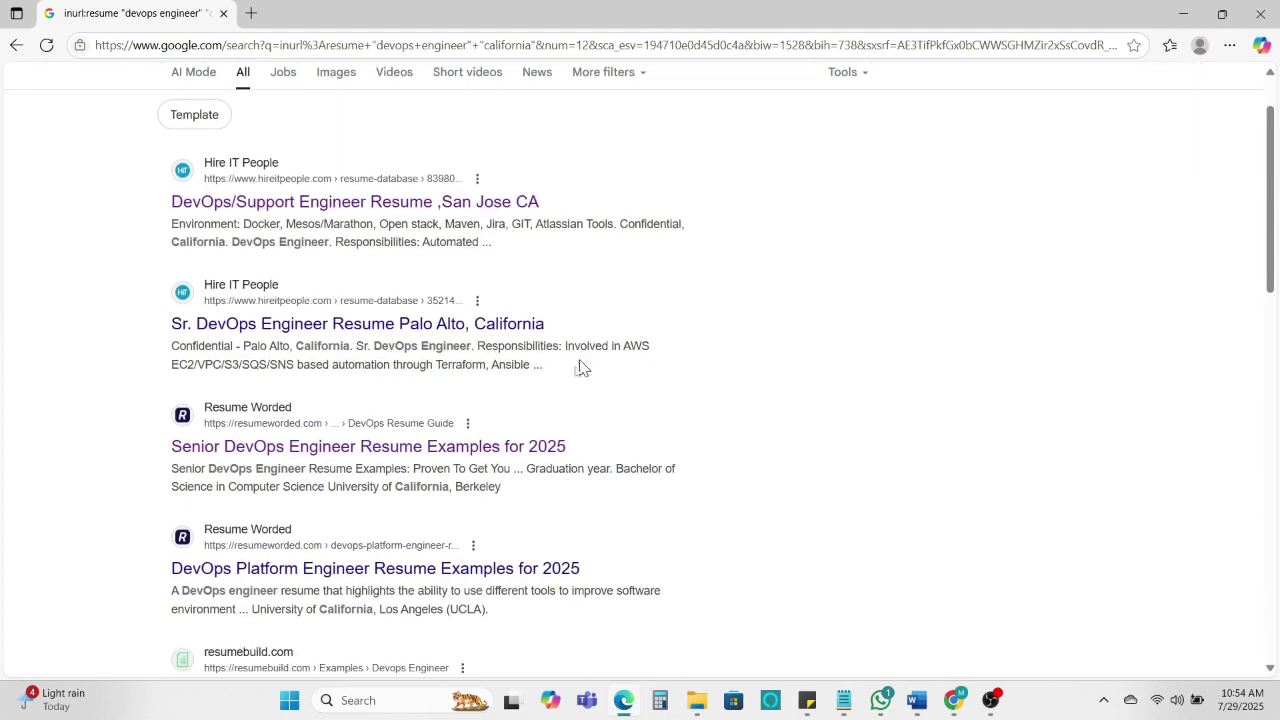
pyautogui.scroll(-1, 334, 449)
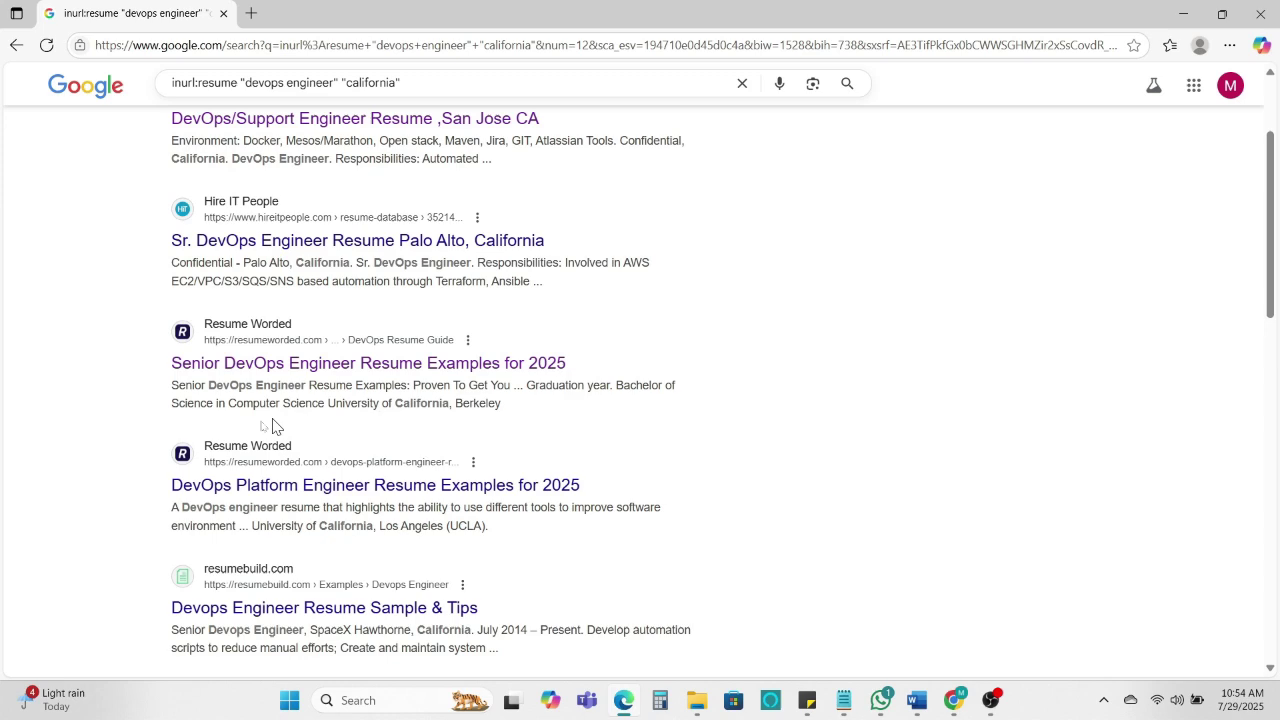
pyautogui.scroll(-2, 250, 435)
pyautogui.scroll(4, 334, 374)
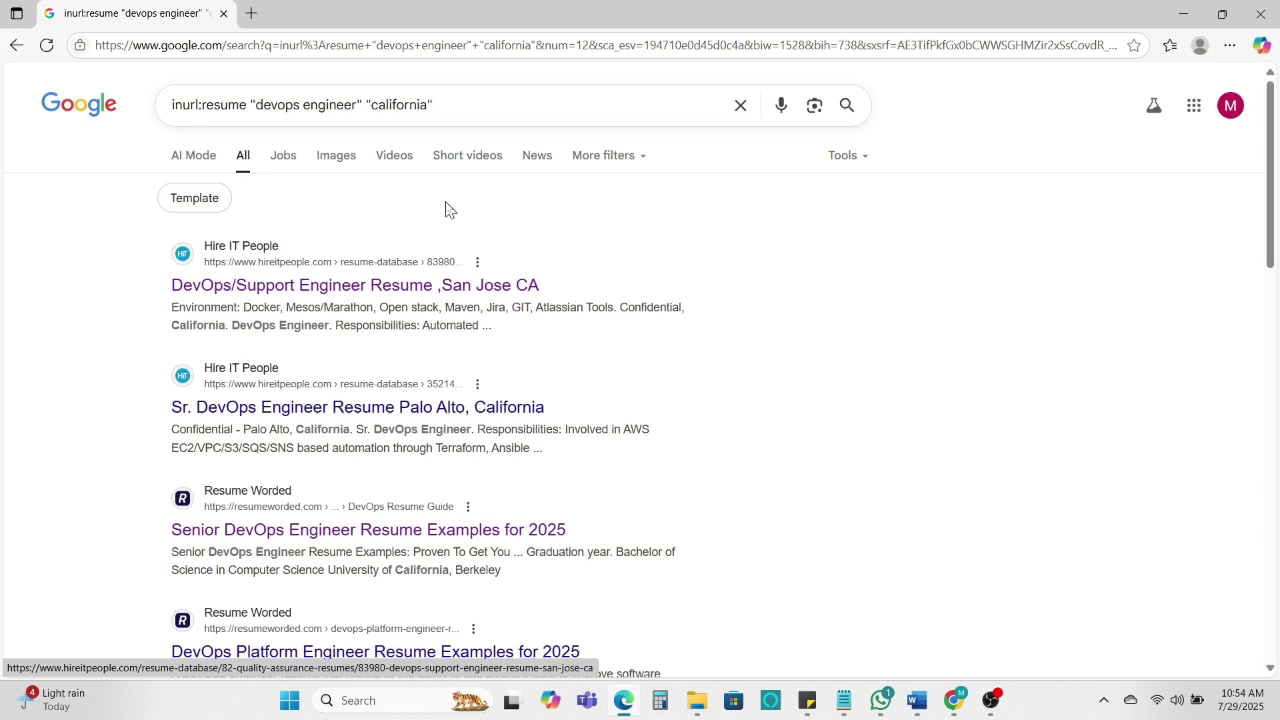
pyautogui.scroll(-3, 398, 297)
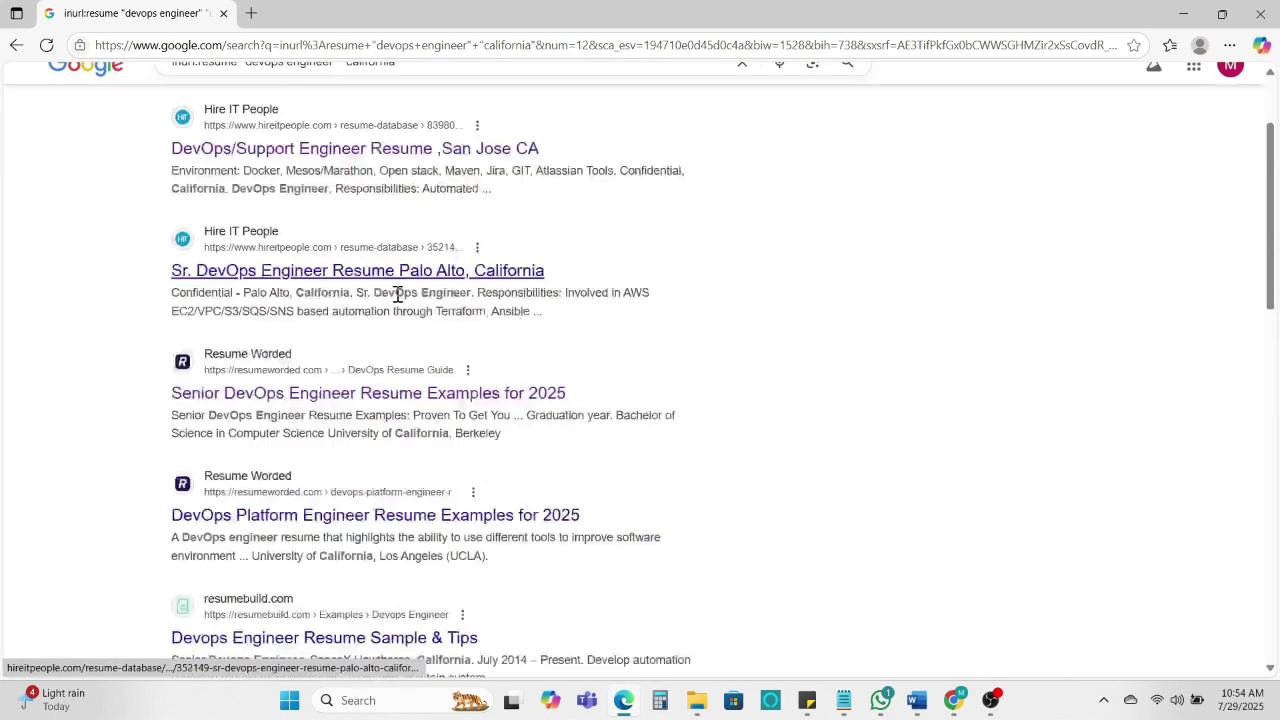
pyautogui.press('/')
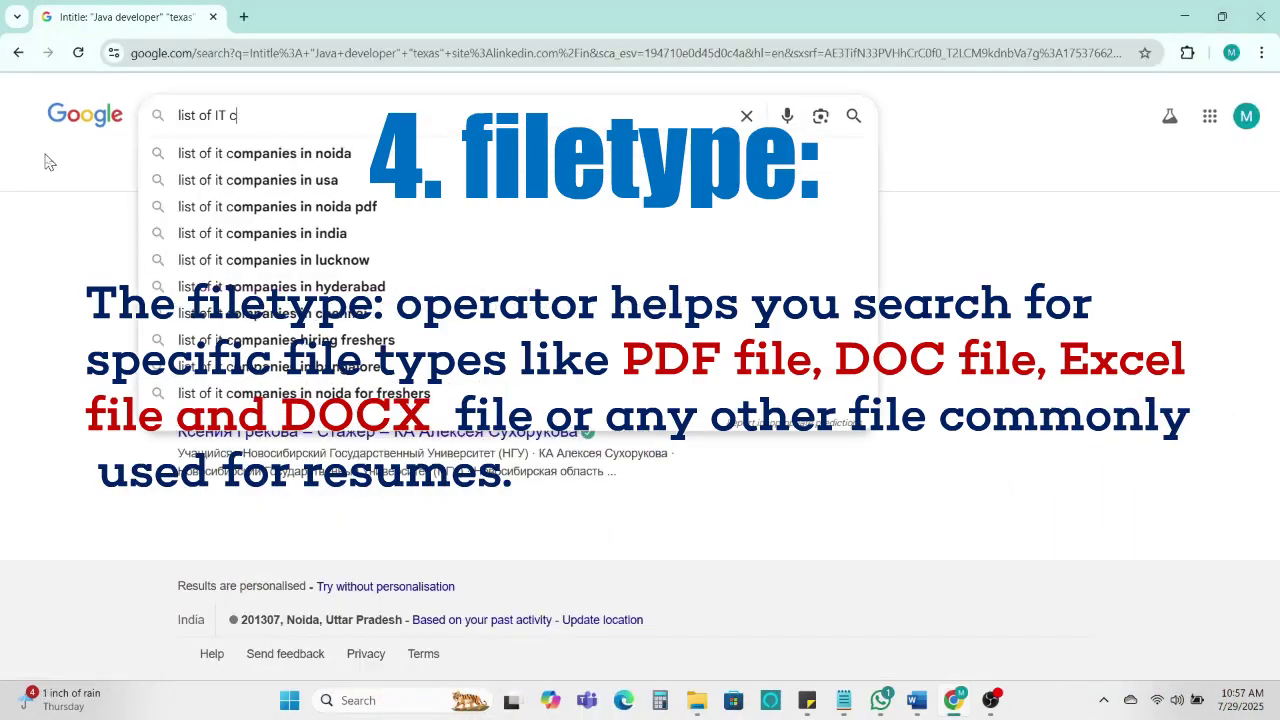
# Step: Search List of IT companies in India filetype:xls for spreadsheet results
pyautogui.press('BackSpace')
pyautogui.press('BackSpace')
pyautogui.press('BackSpace')
pyautogui.press('BackSpace')
pyautogui.press('BackSpace')
pyautogui.press('BackSpace')
pyautogui.press('BackSpace')
pyautogui.press('BackSpace')
pyautogui.press('BackSpace')
pyautogui.press('BackSpace')
pyautogui.press('BackSpace')
pyautogui.press('BackSpace')
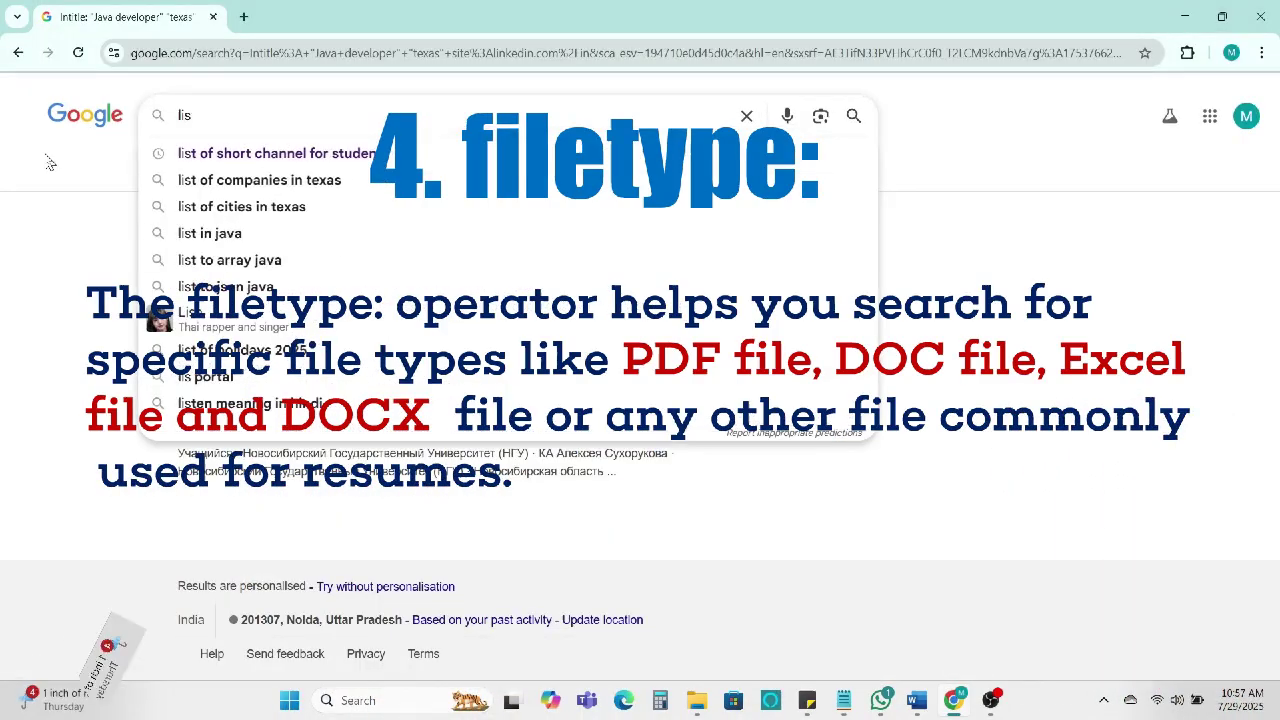
pyautogui.write('L')
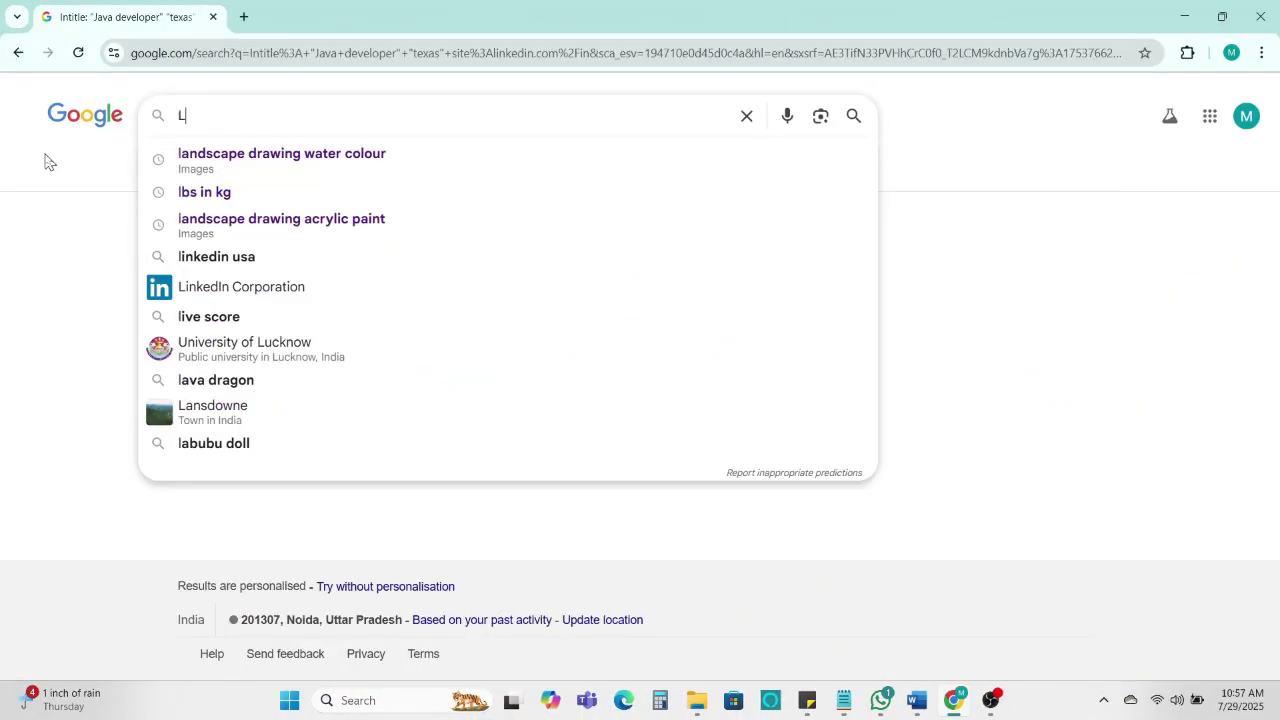
pyautogui.write('ist of com')
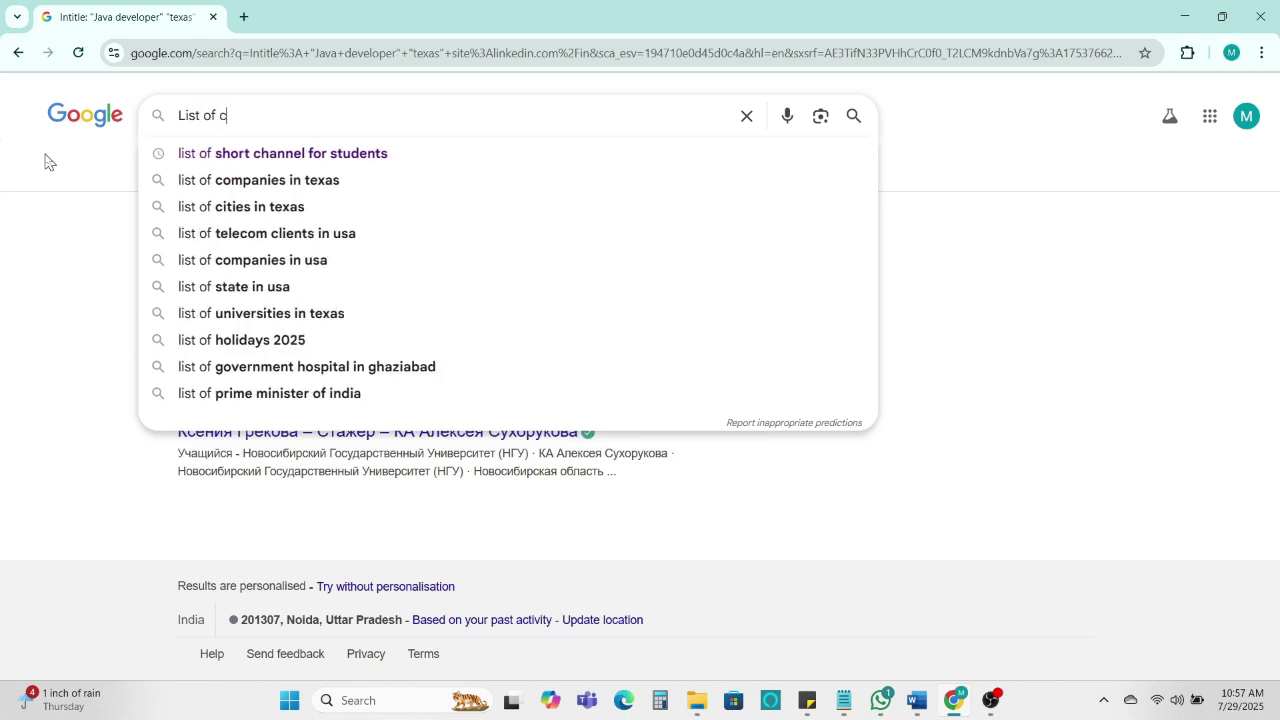
pyautogui.press('BackSpace')
pyautogui.press('BackSpace')
pyautogui.press('BackSpace')
pyautogui.write('IT com')
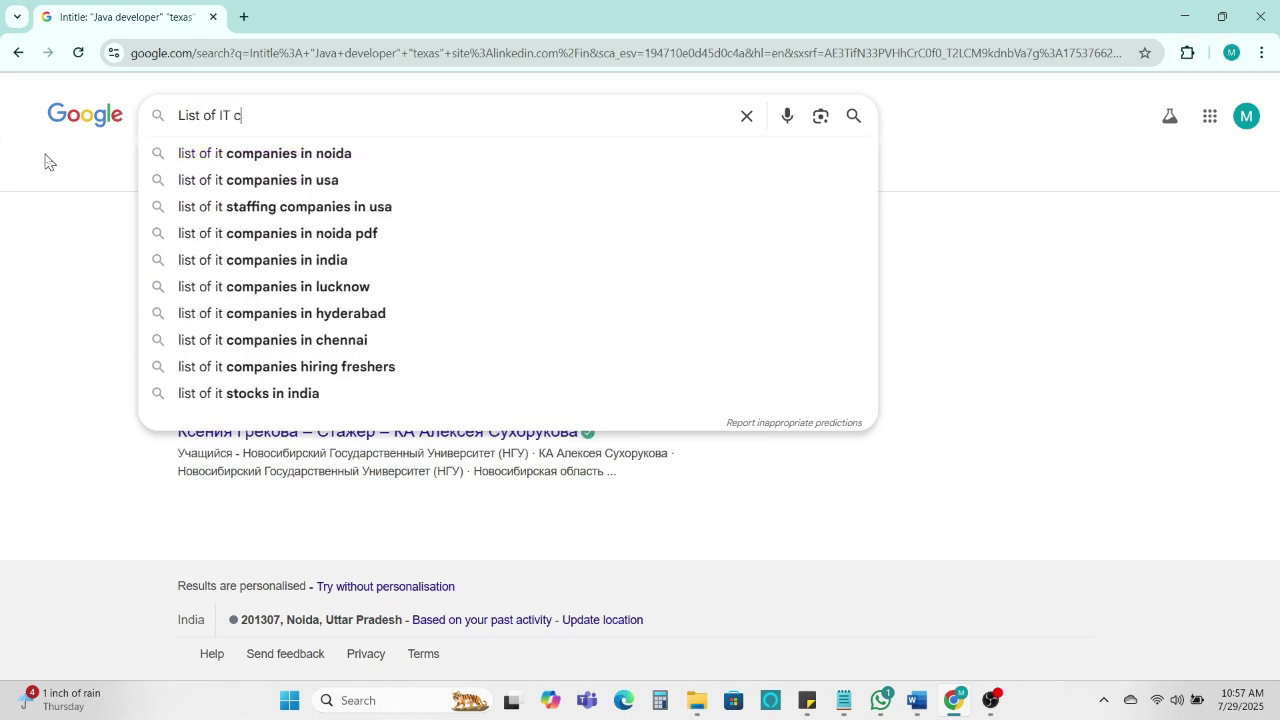
pyautogui.write('panies ')
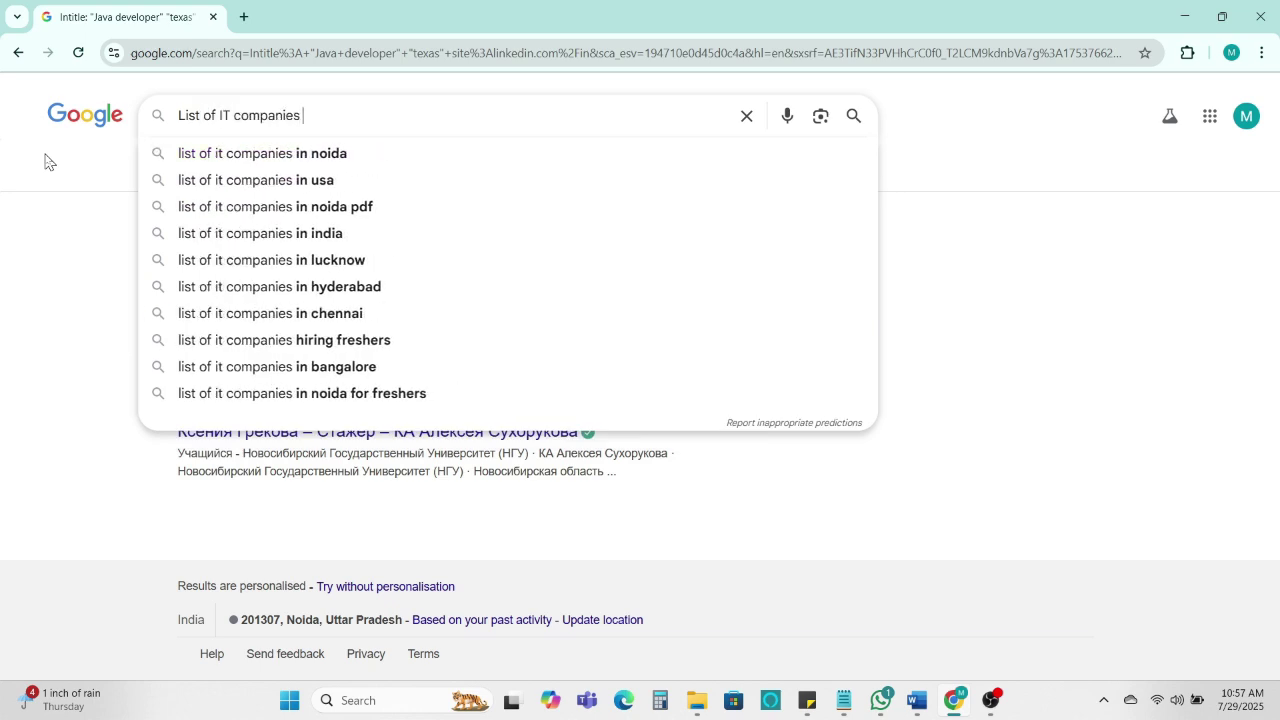
pyautogui.write('in India')
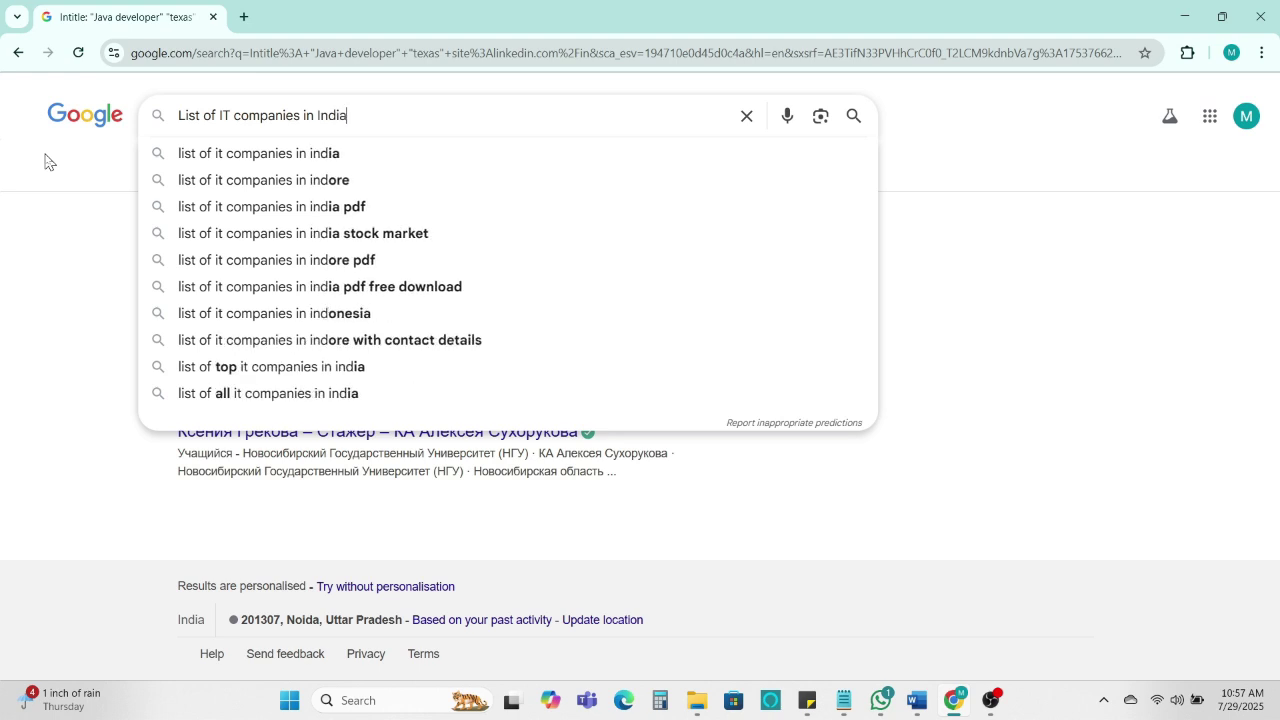
pyautogui.write(' fil')
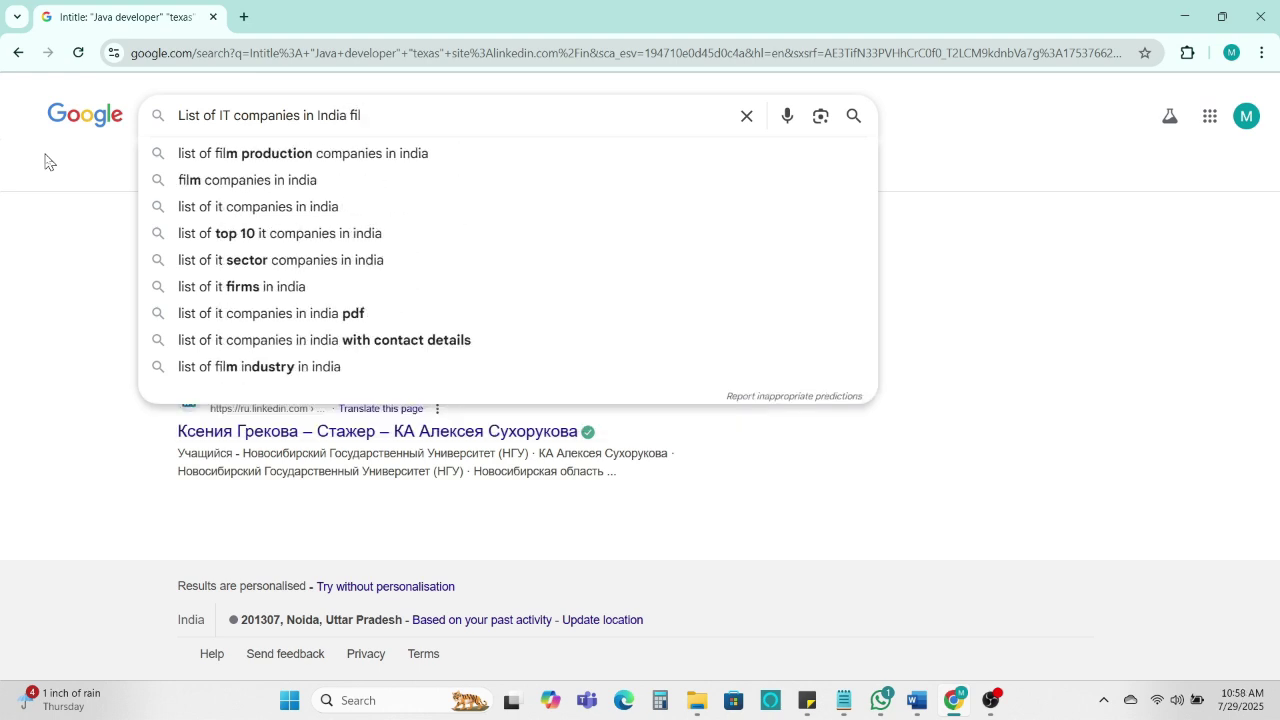
pyautogui.write('etype:')
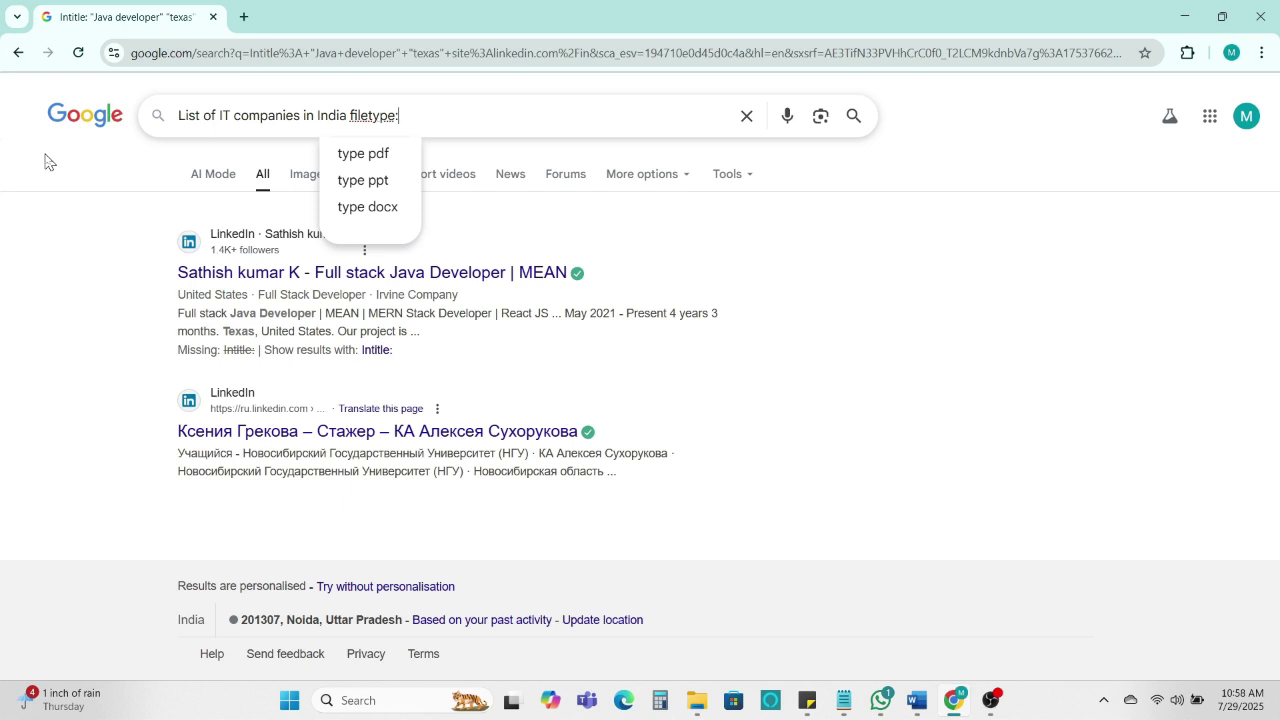
pyautogui.write('xls')
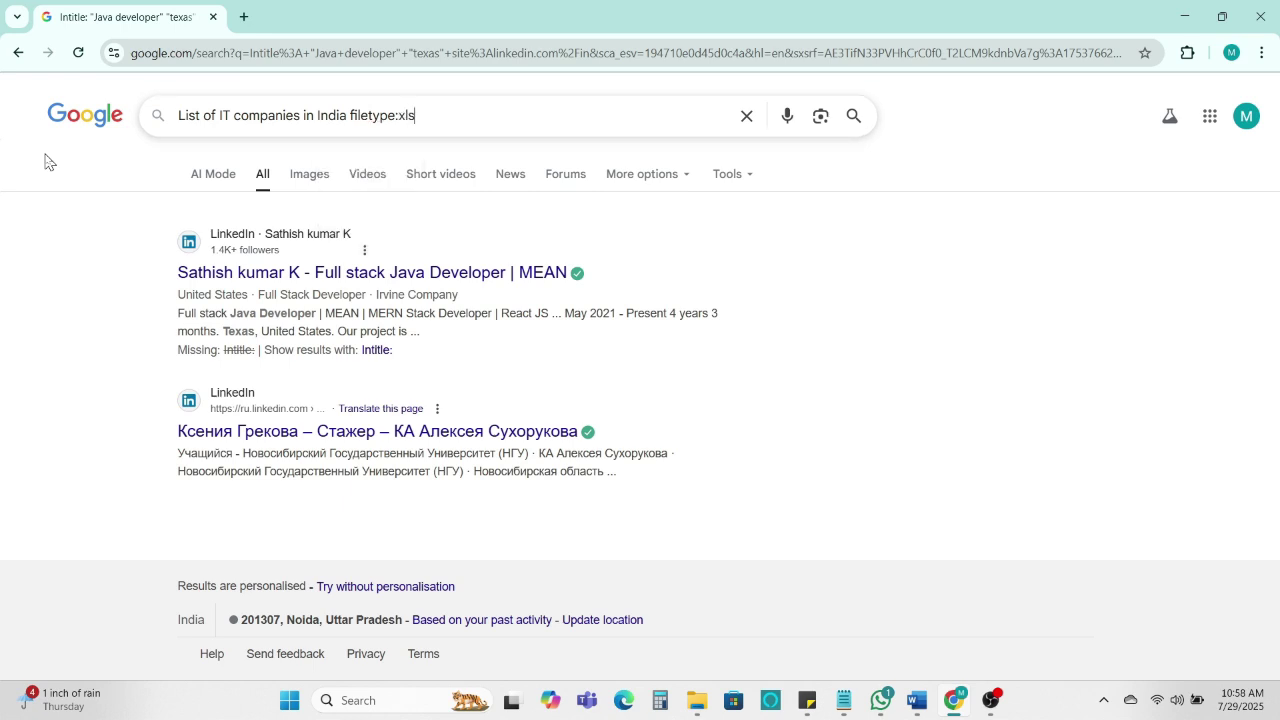
pyautogui.press('Return')
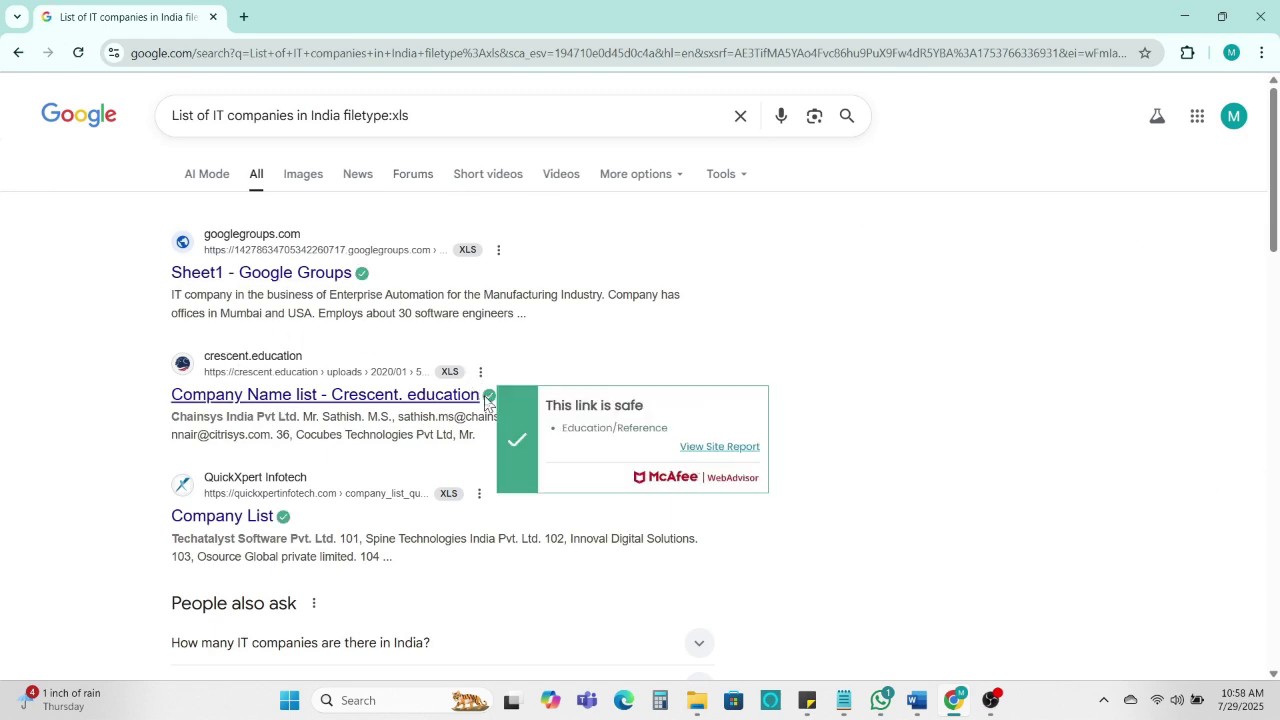
# Step: Open the downloaded 'List of IT companies Feb 2006' workbook in Excel and scroll to row 1
pyautogui.scroll(-3, 323, 453)
pyautogui.scroll(3, 323, 457)
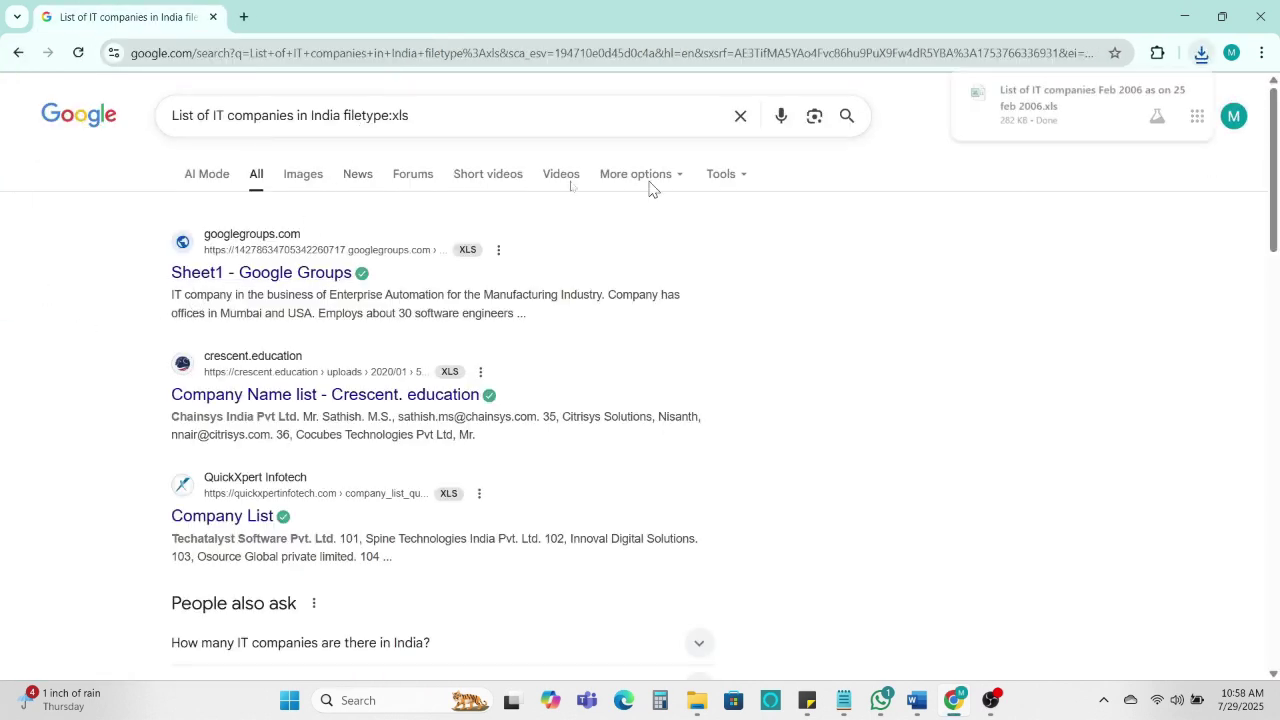
pyautogui.click(1066, 117)
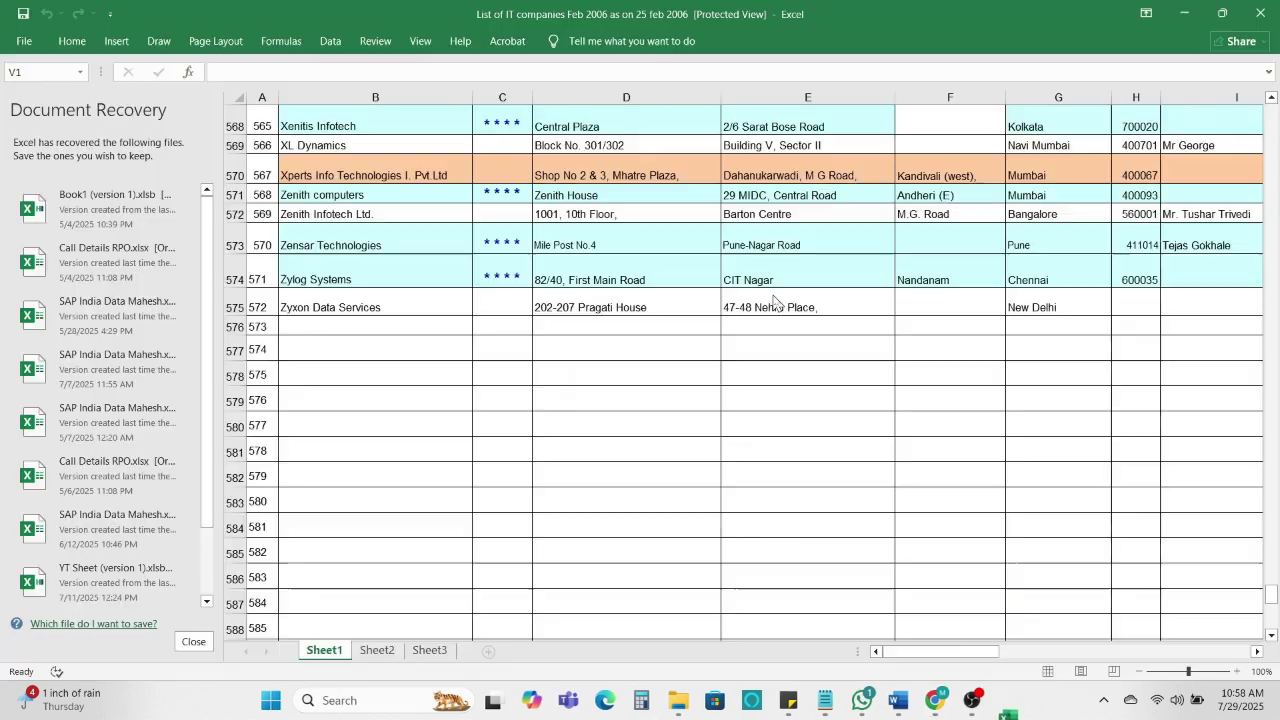
pyautogui.scroll(20, 735, 345)
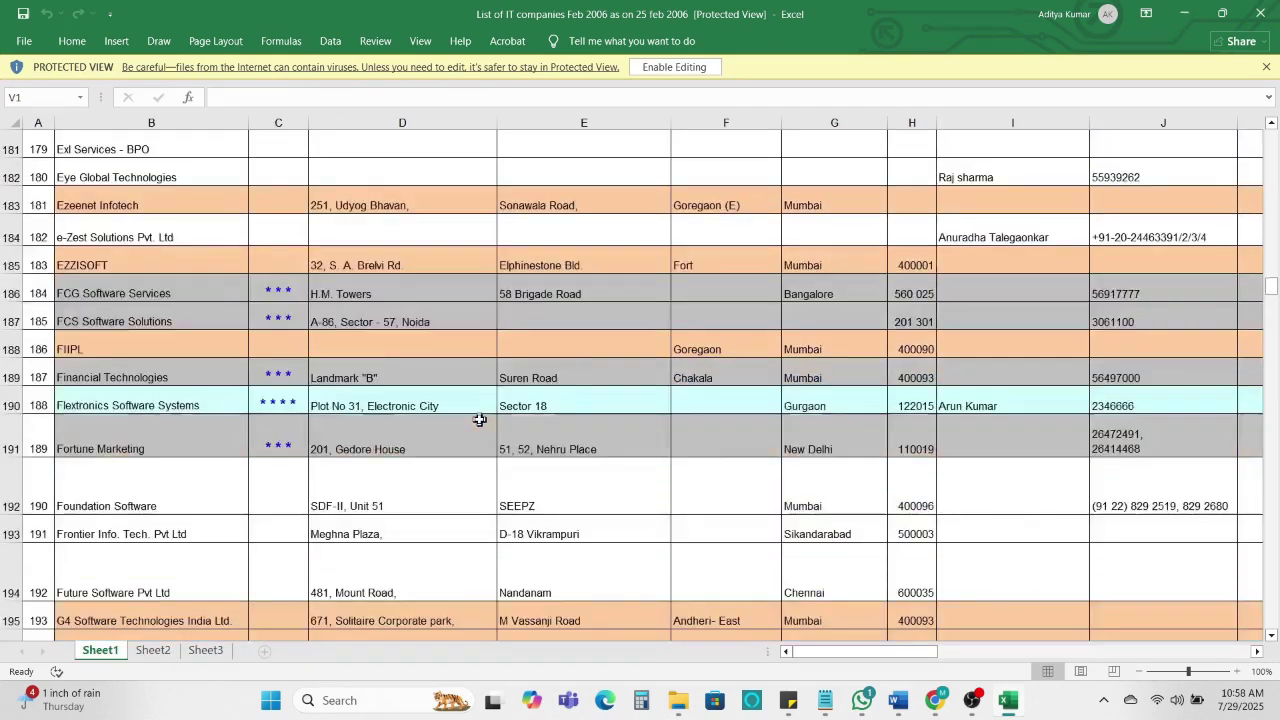
pyautogui.scroll(9, 1162, 287)
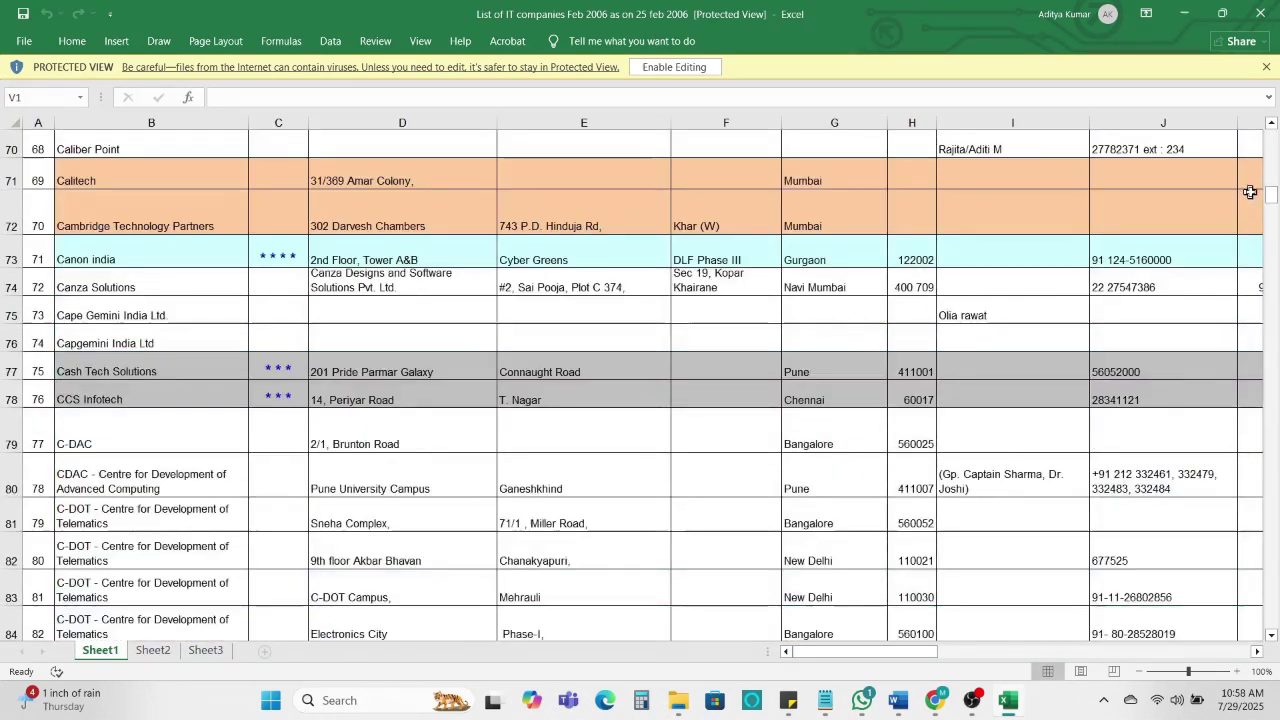
pyautogui.moveTo(1271, 192); pyautogui.dragTo(1270, 135)
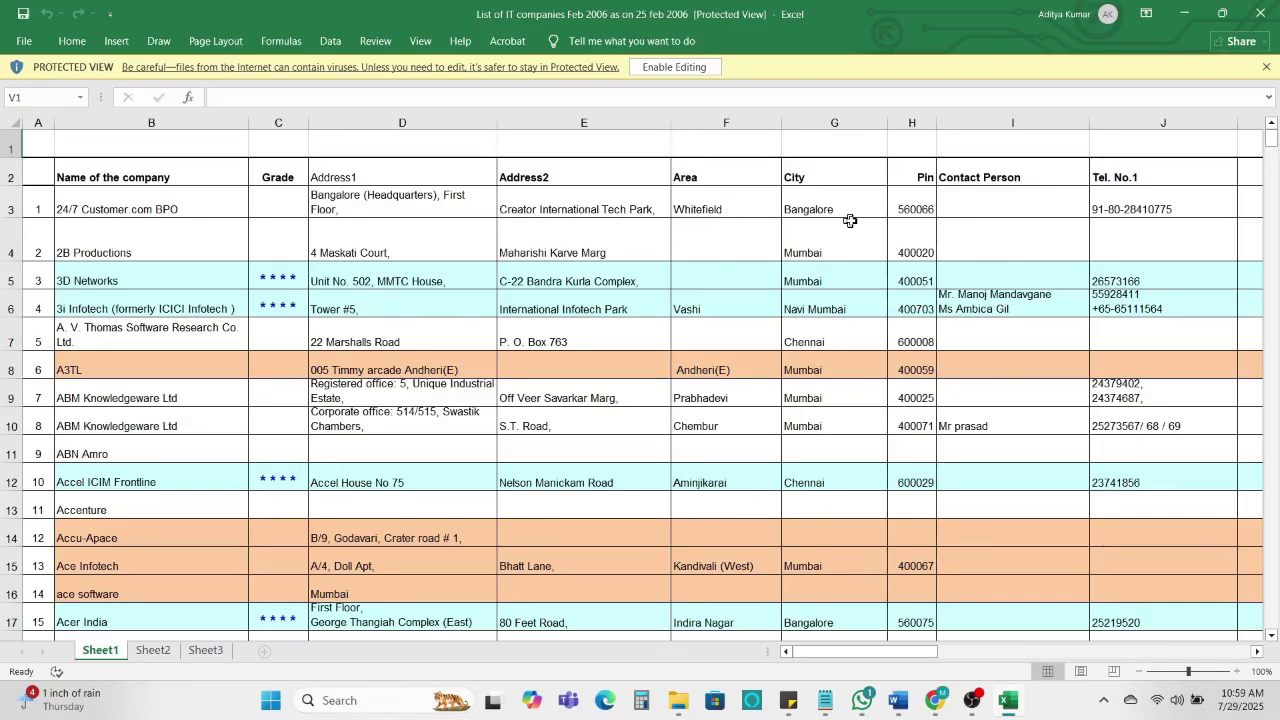
# Step: Close the IT company list, then download and open the Crescent Employer Contact Details workbook
pyautogui.click(1266, 12)
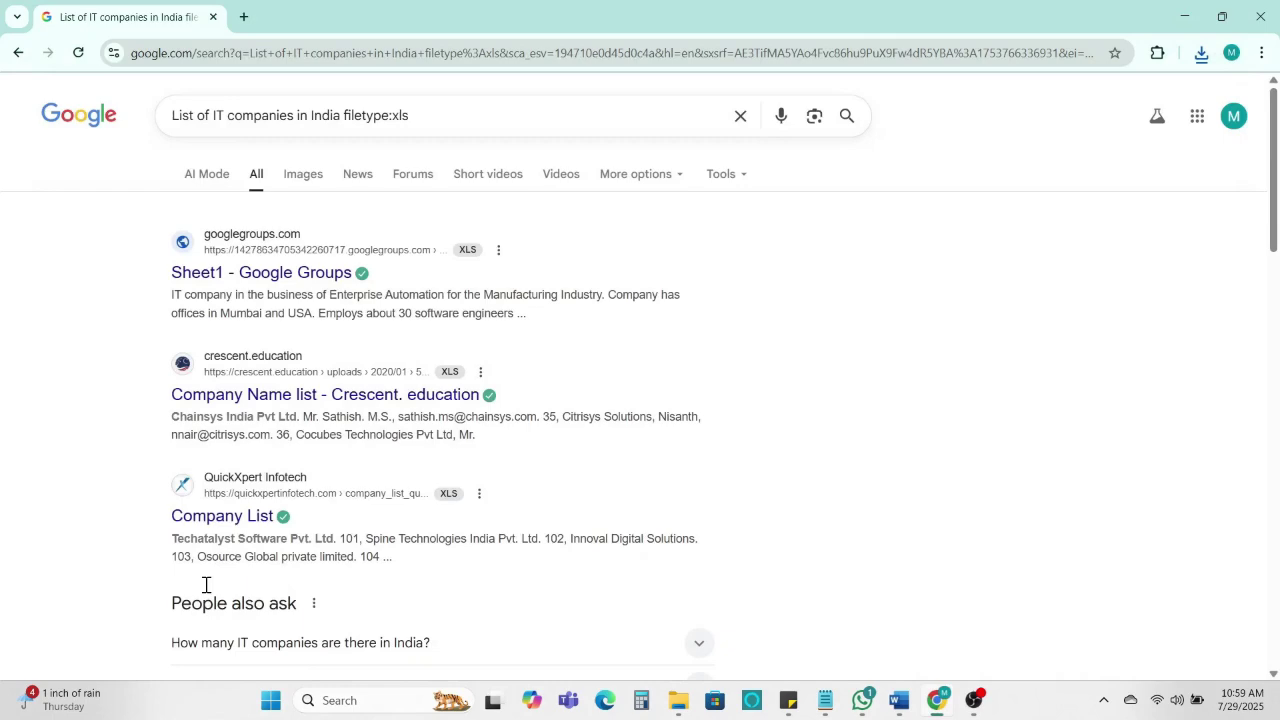
pyautogui.click(330, 395)
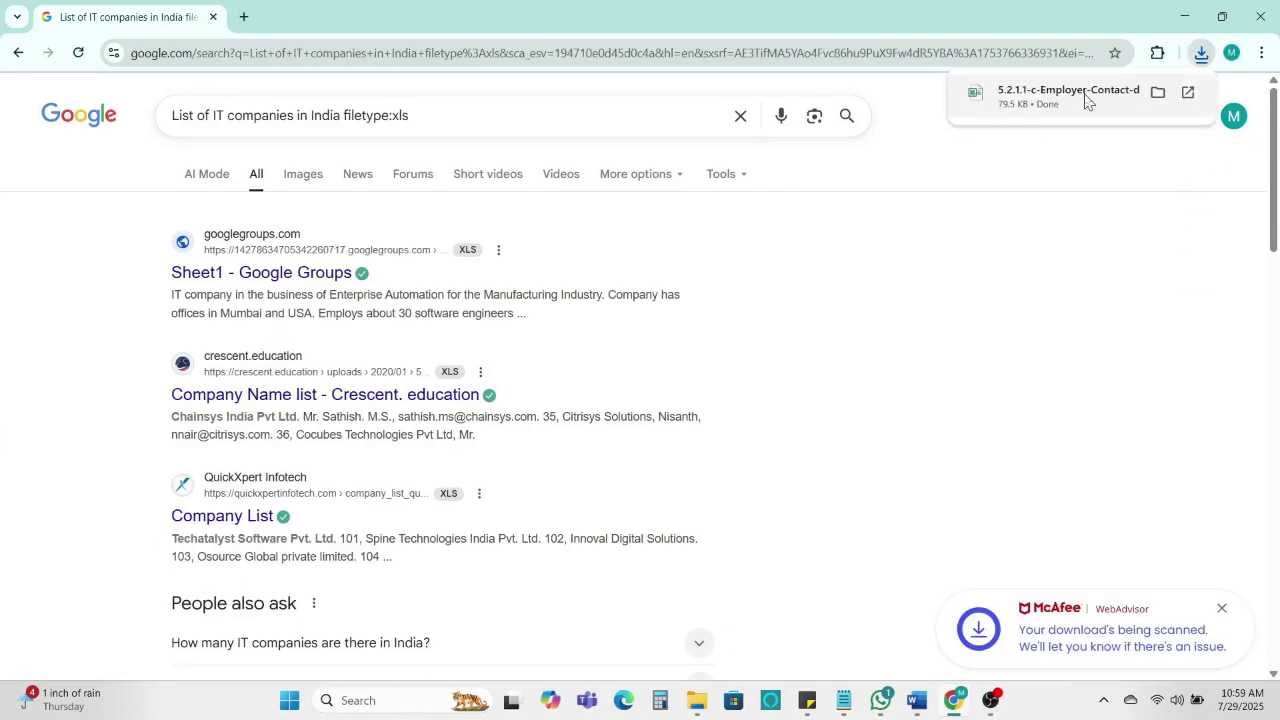
pyautogui.click(1088, 101)
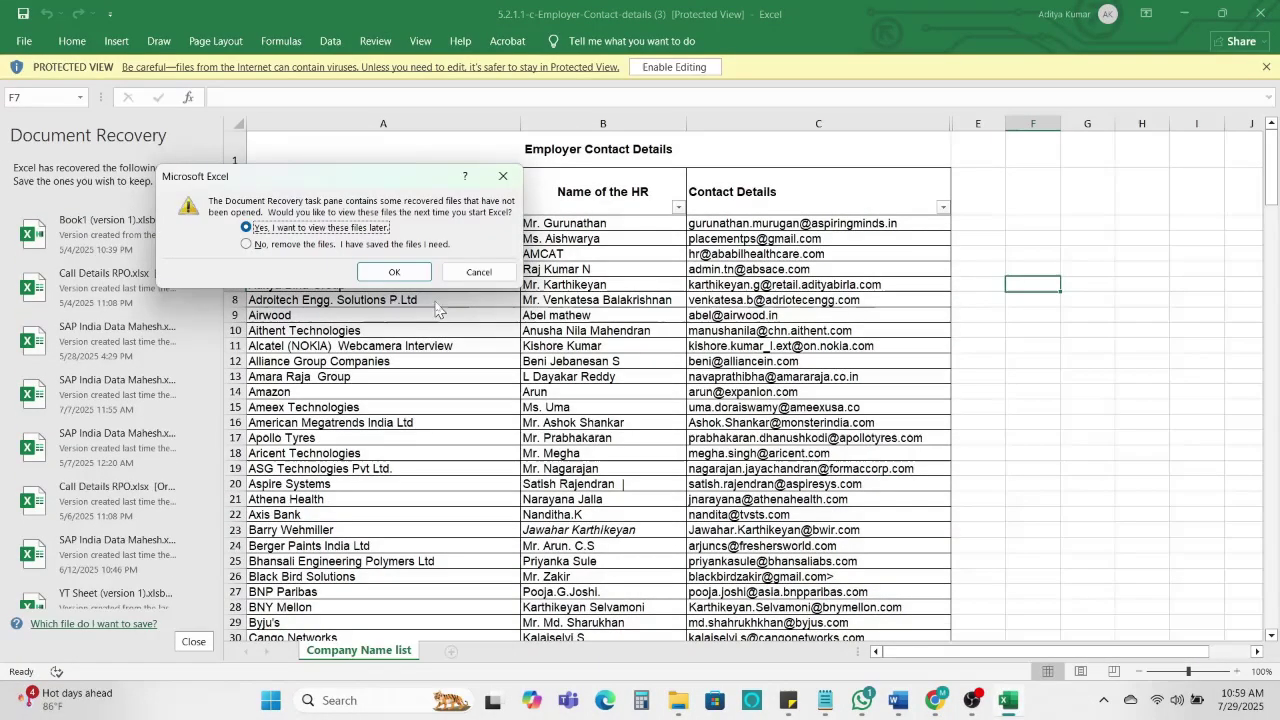
pyautogui.click(398, 274)
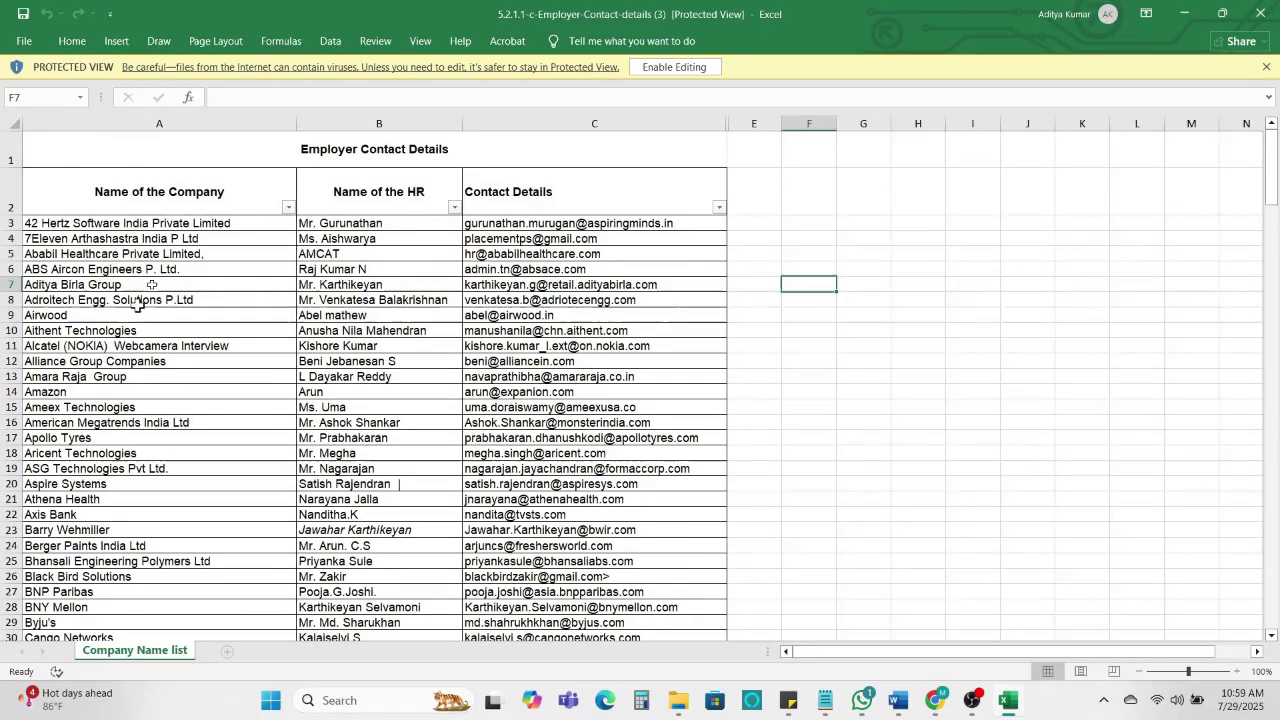
# Step: Browse the header row, including Name of the HR, and the company names, then close Excel
pyautogui.click(250, 240)
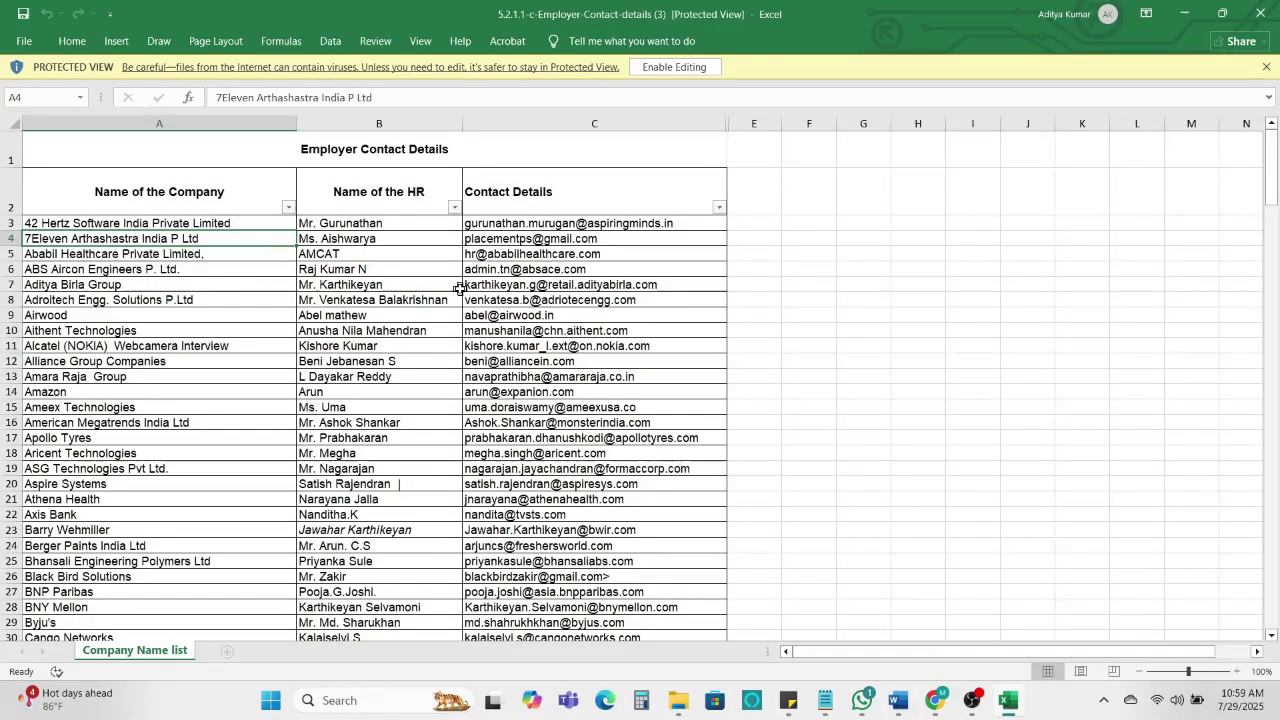
pyautogui.press('Up')
pyautogui.press('Up')
pyautogui.press('Right')
pyautogui.press('Right')
pyautogui.press('Right')
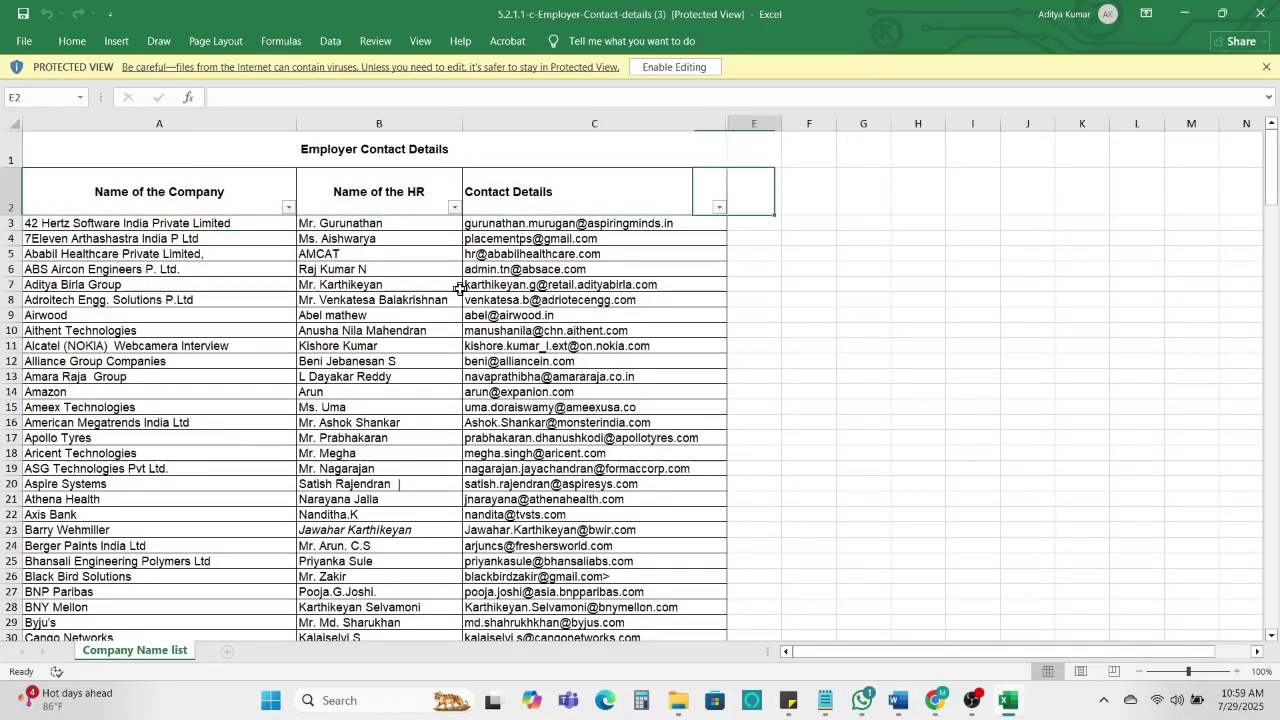
pyautogui.press('Left')
pyautogui.press('Down')
pyautogui.press('Left')
pyautogui.press('Left')
pyautogui.press('Down')
pyautogui.press('Down')
pyautogui.press('Down')
pyautogui.press('Down')
pyautogui.press('Down')
pyautogui.press('Down')
pyautogui.press('Down')
pyautogui.press('Down')
pyautogui.press('Down')
pyautogui.press('Down')
pyautogui.press('Down')
pyautogui.press('Down')
pyautogui.press('Down')
pyautogui.press('Down')
pyautogui.press('Down')
pyautogui.press('Down')
pyautogui.press('Down')
pyautogui.press('Down')
pyautogui.press('Down')
pyautogui.press('Down')
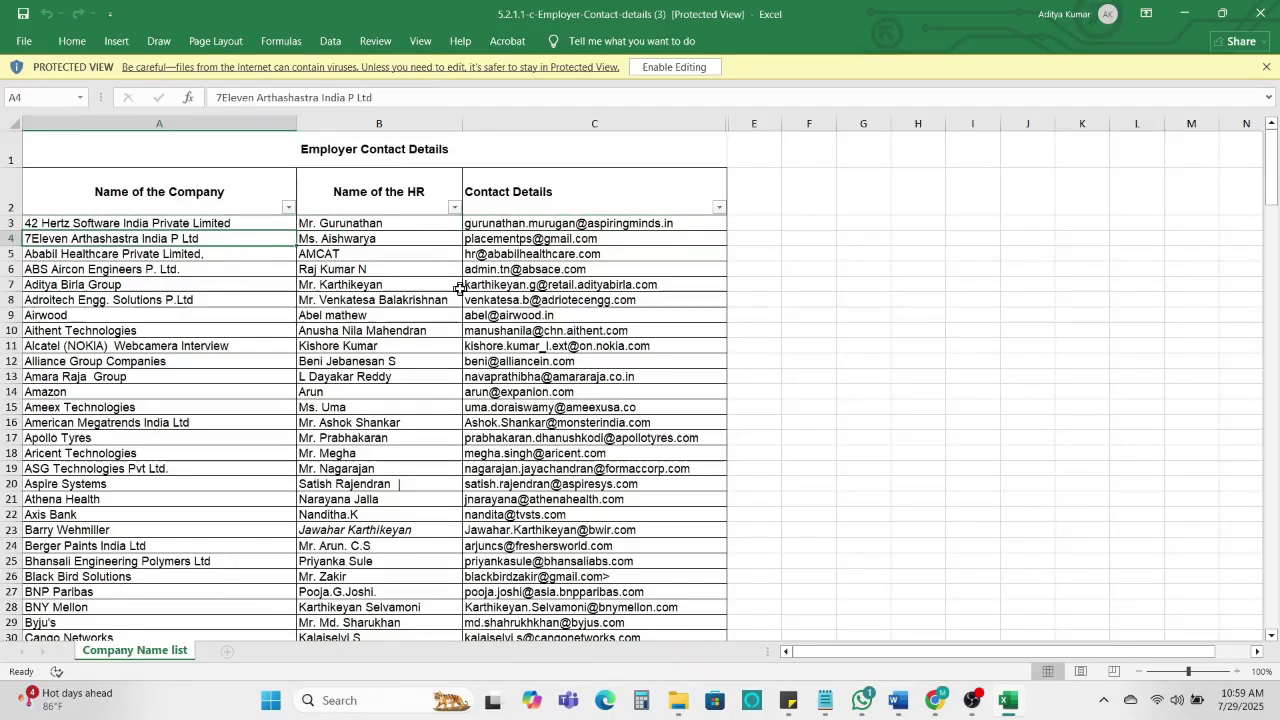
pyautogui.press('Down')
pyautogui.press('Down')
pyautogui.press('Down')
pyautogui.press('Down')
pyautogui.press('Down')
pyautogui.press('Down')
pyautogui.press('Down')
pyautogui.press('Down')
pyautogui.press('Down')
pyautogui.press('Down')
pyautogui.press('Down')
pyautogui.press('Down')
pyautogui.press('Down')
pyautogui.press('Down')
pyautogui.press('Down')
pyautogui.press('Down')
pyautogui.press('Down')
pyautogui.press('Down')
pyautogui.press('Down')
pyautogui.press('Down')
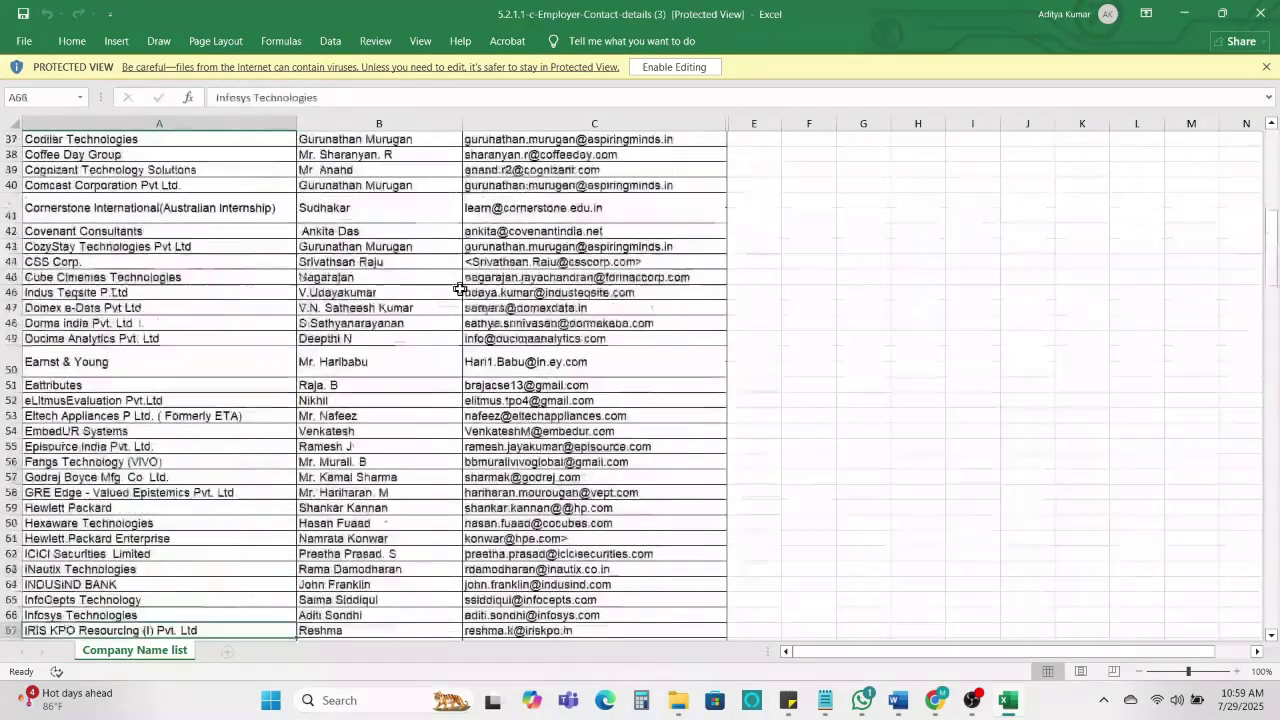
pyautogui.click(1260, 13)
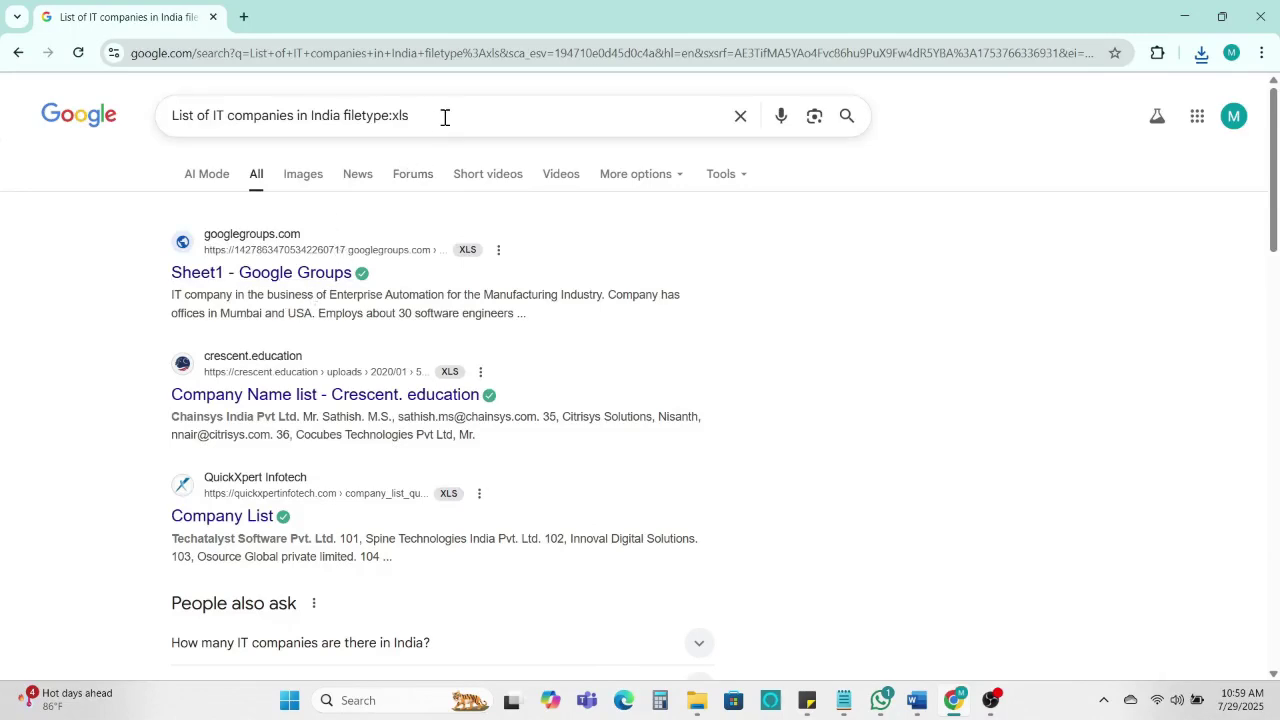
# Step: Replace the previous query with "Java developer" filetype: PDF and run the search
pyautogui.moveTo(435, 116); pyautogui.dragTo(3, 83)
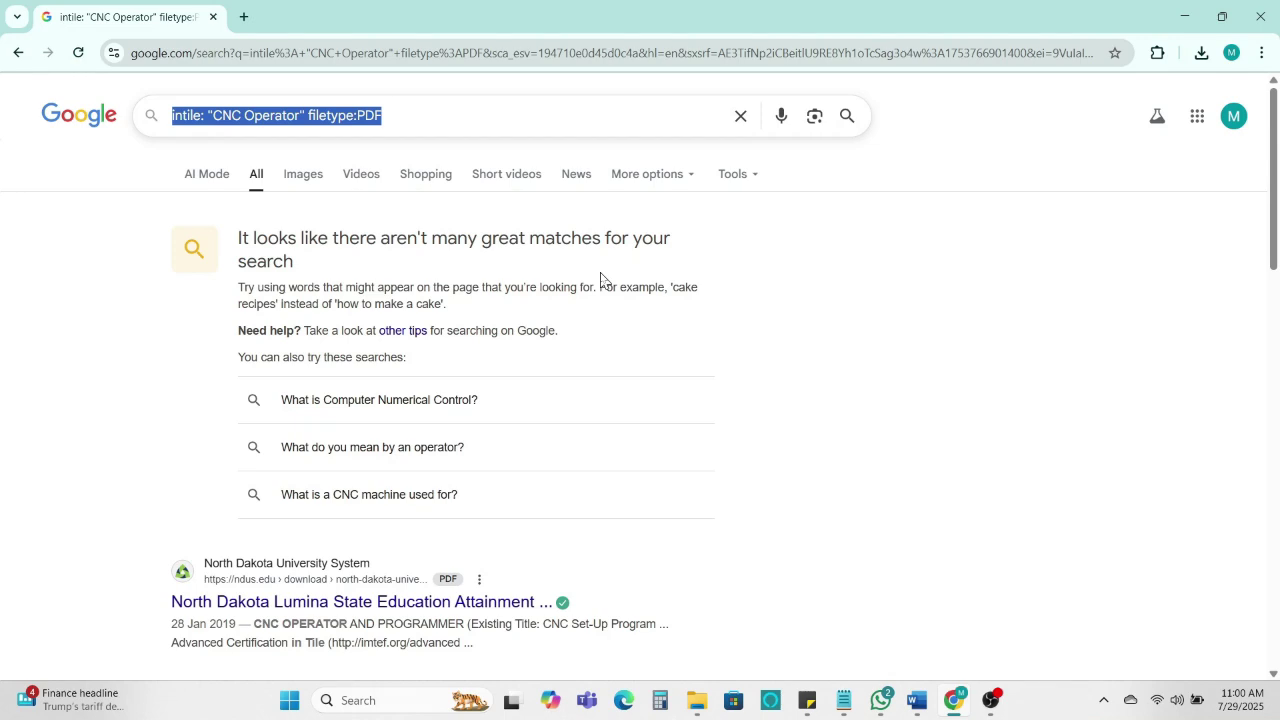
pyautogui.write('Ja')
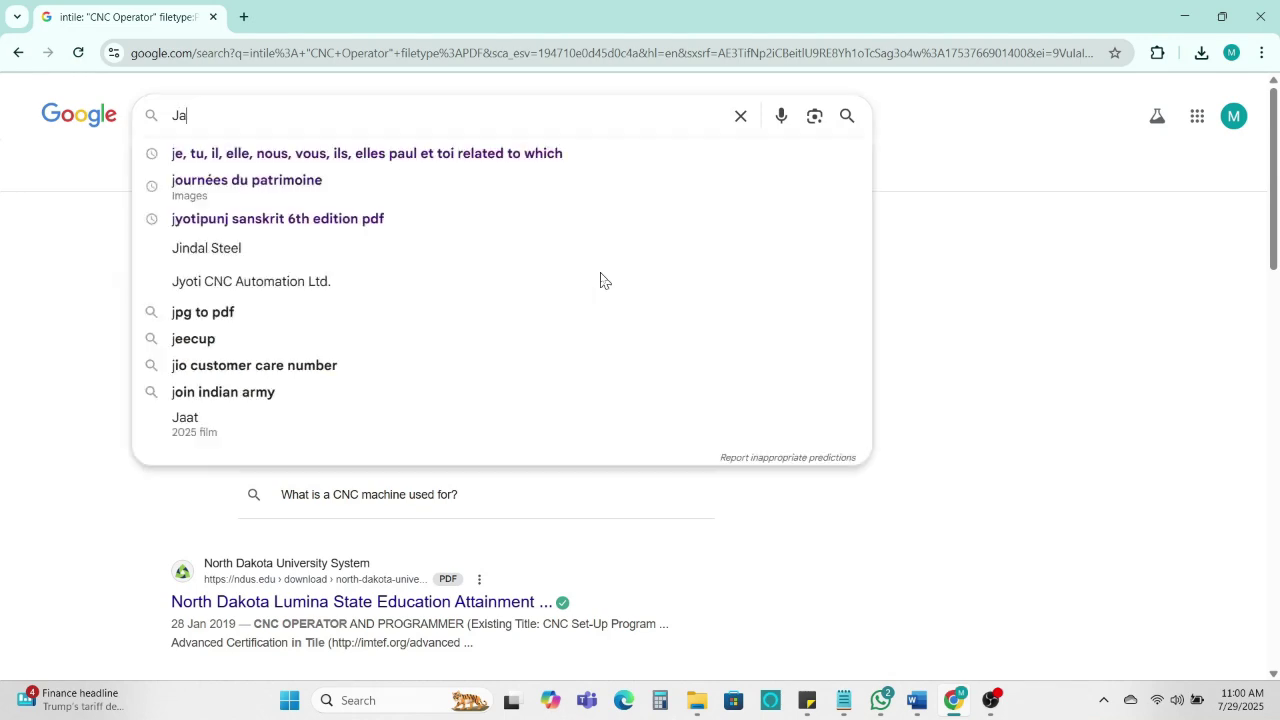
pyautogui.write('va developer ')
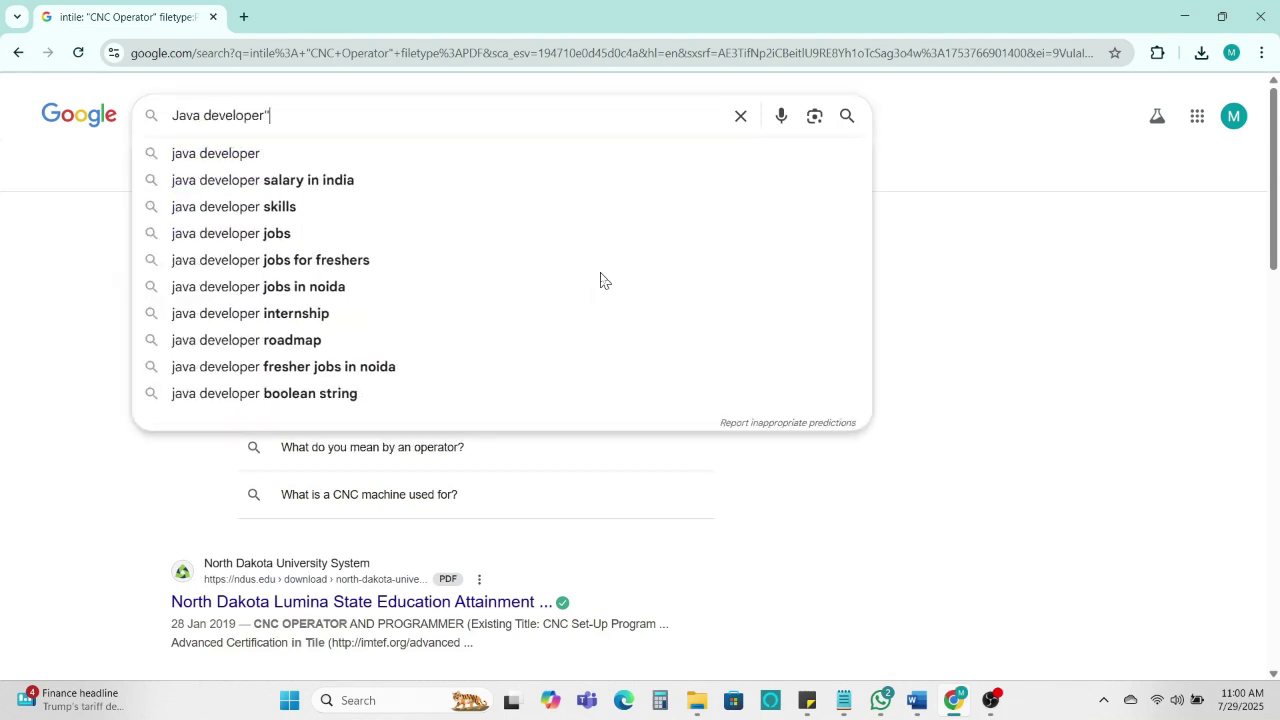
pyautogui.write('"')
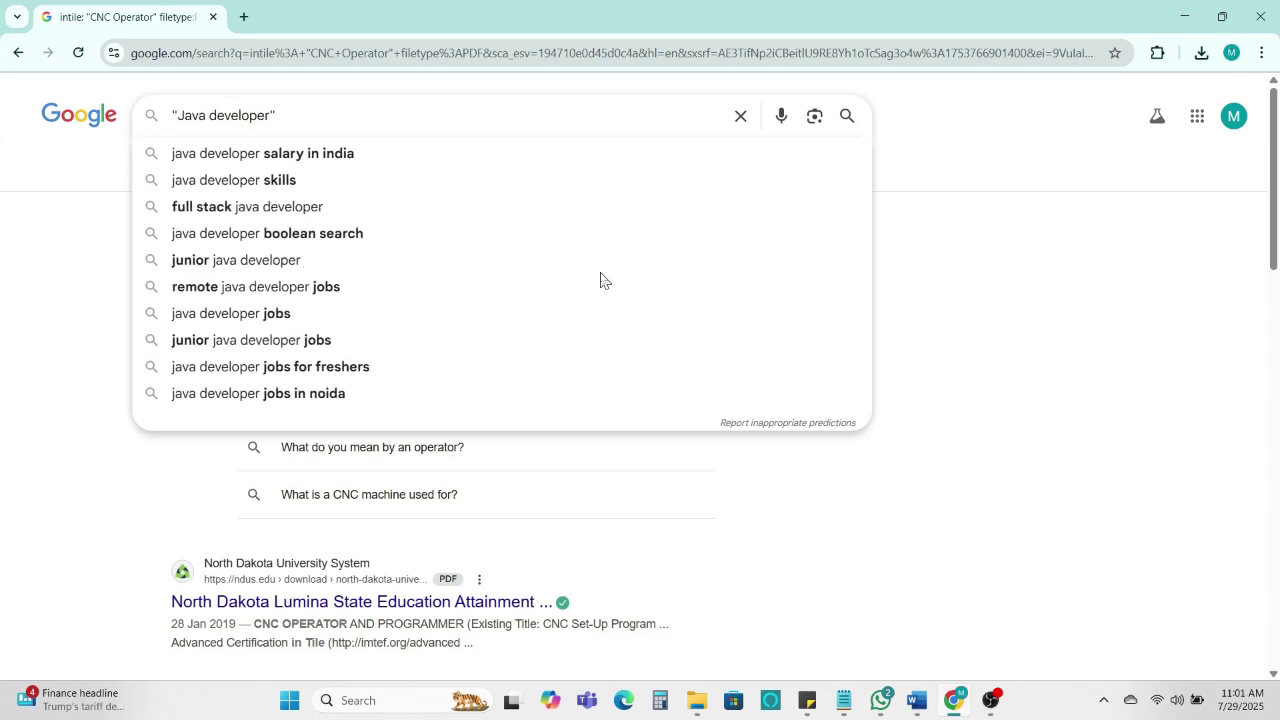
pyautogui.write(' fil')
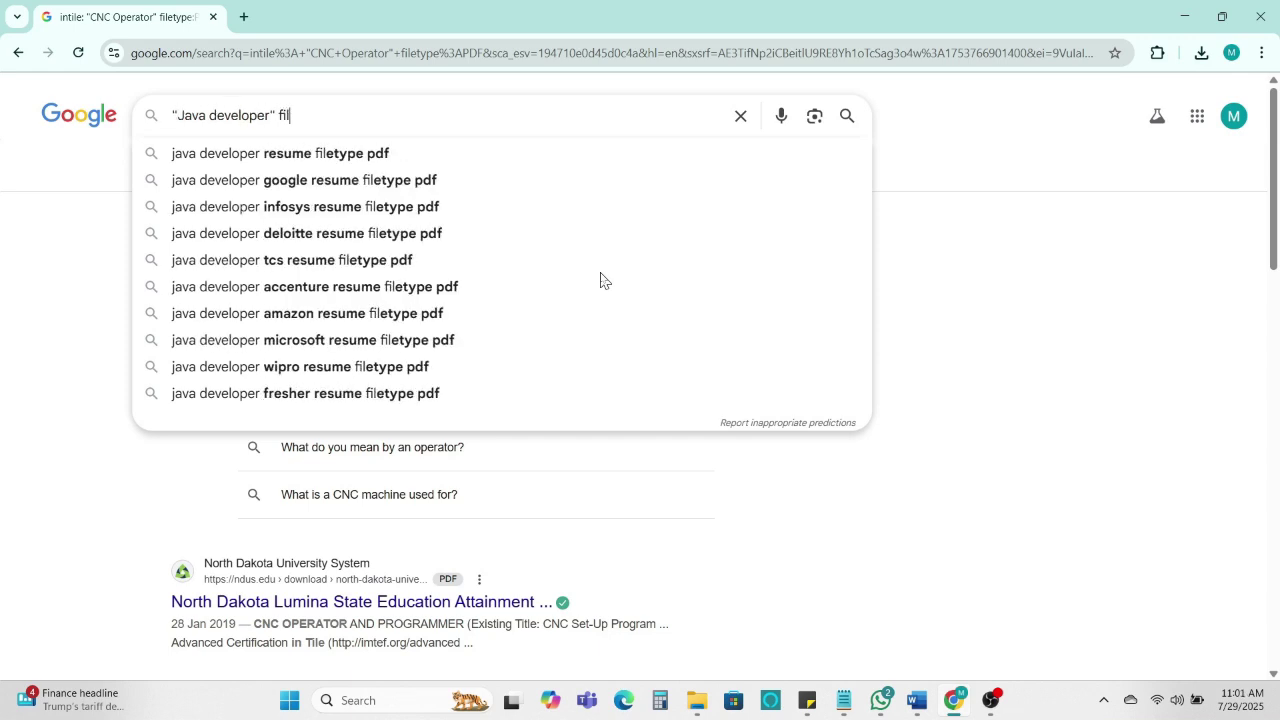
pyautogui.write('etype: PDF')
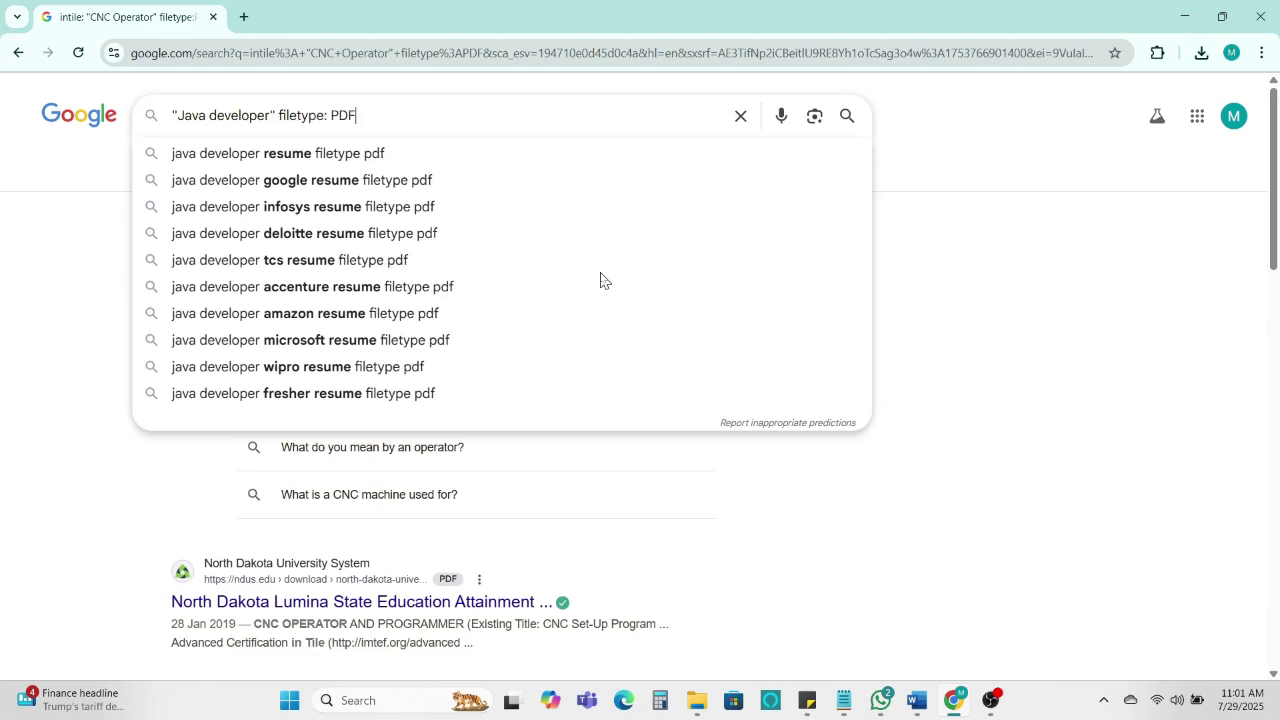
pyautogui.press('Return')
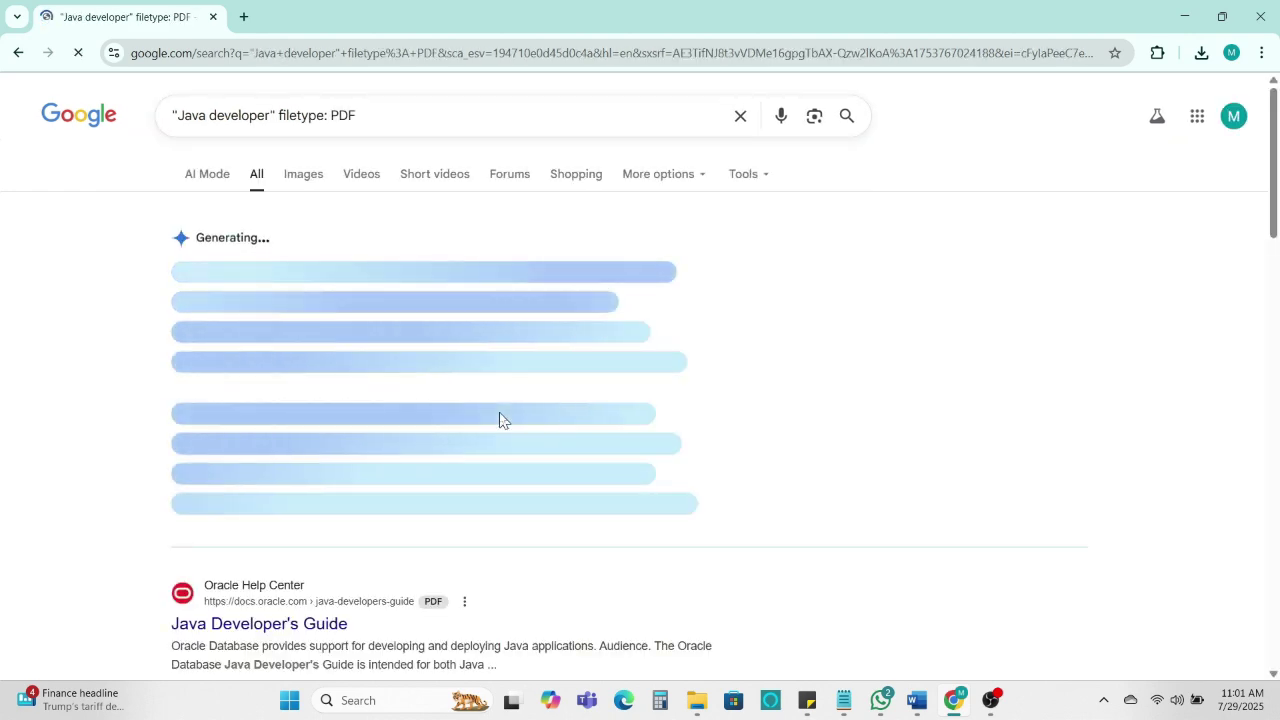
pyautogui.scroll(-3, 518, 415)
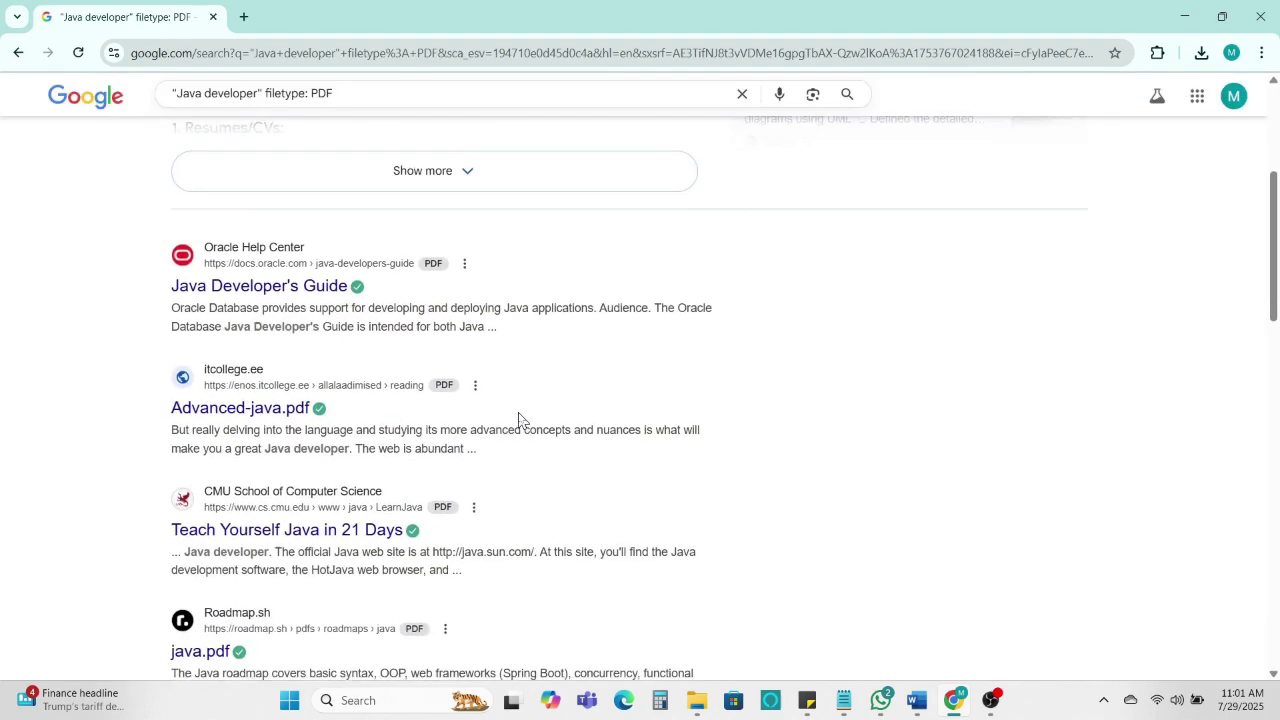
pyautogui.scroll(-2, 518, 420)
pyautogui.scroll(3, 495, 357)
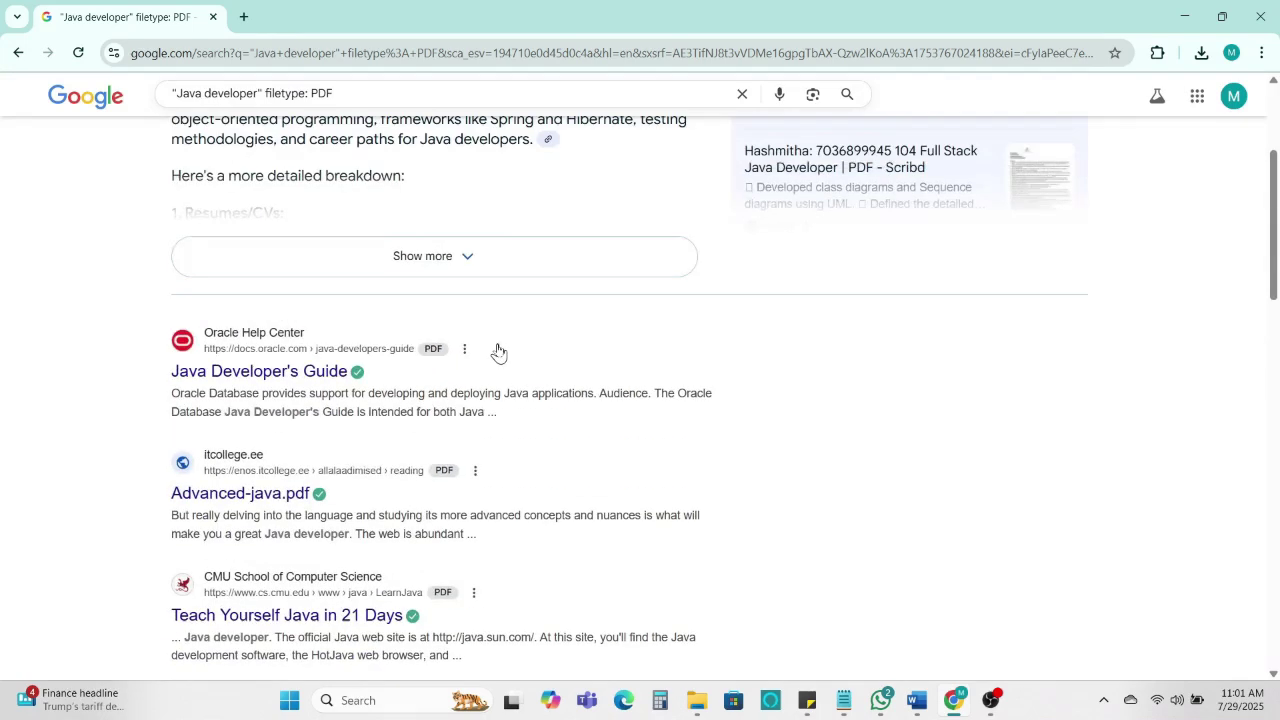
pyautogui.scroll(-1, 367, 415)
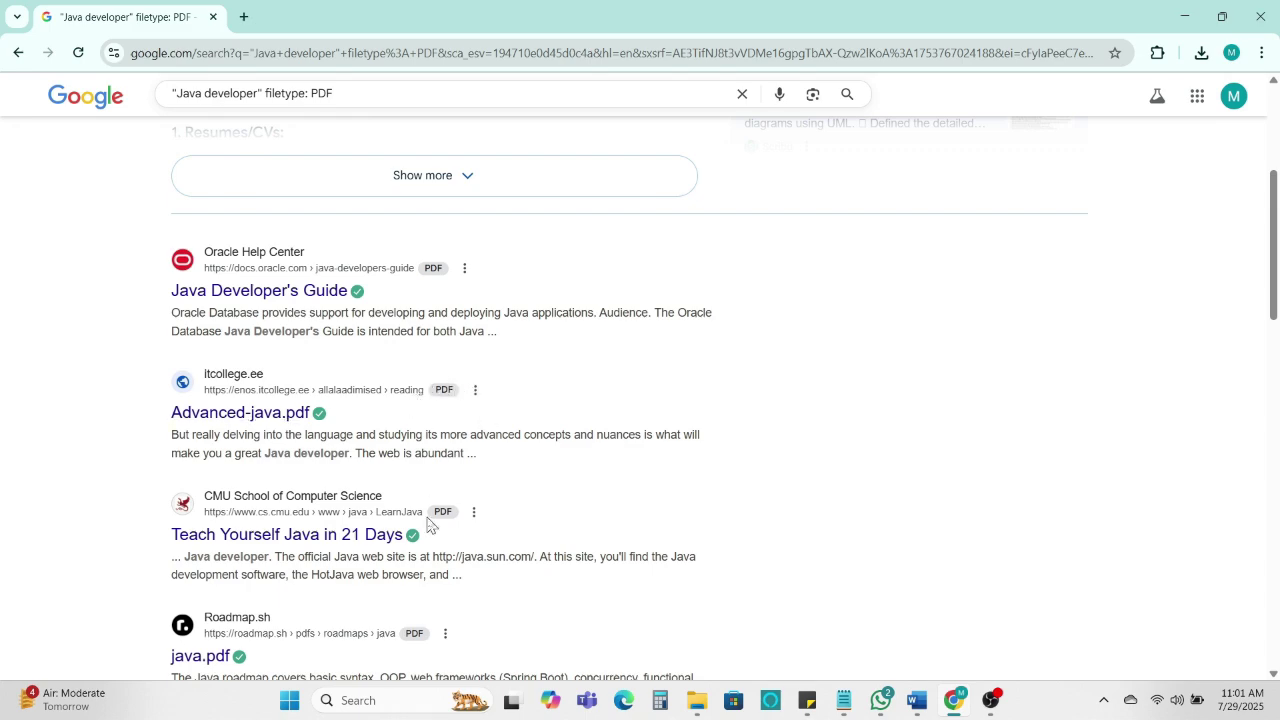
pyautogui.scroll(-3, 455, 390)
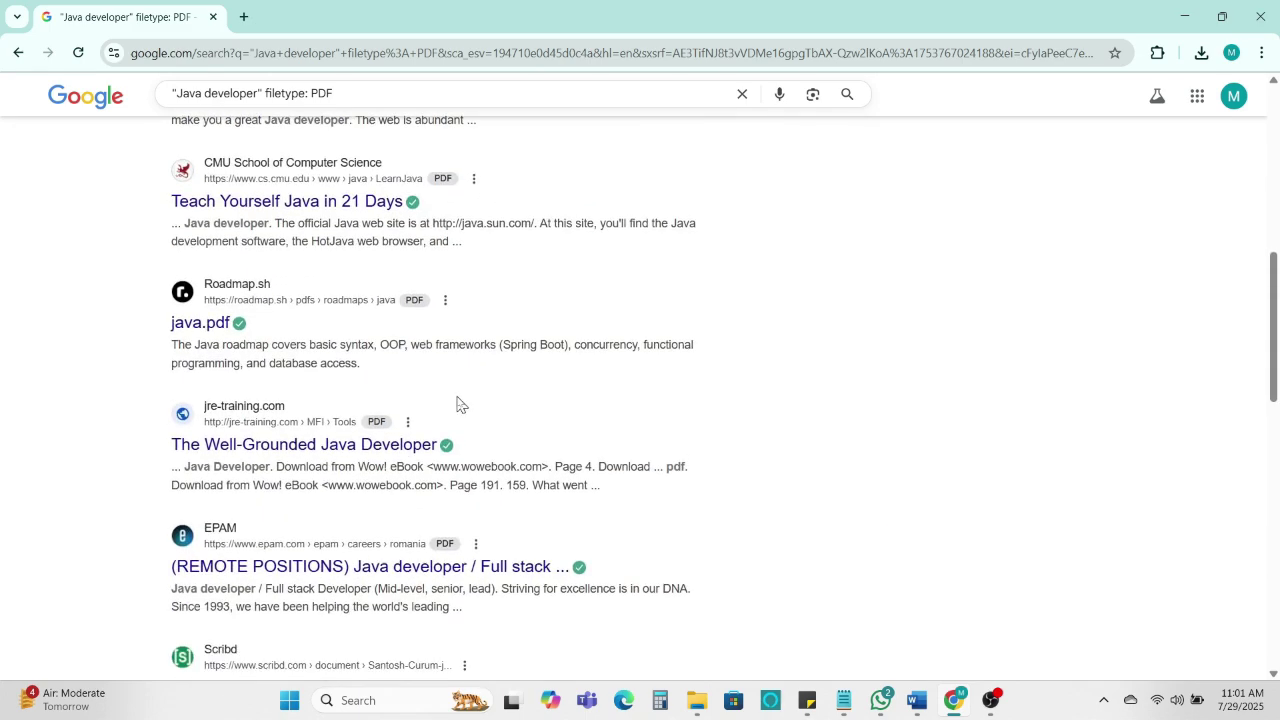
pyautogui.scroll(2, 457, 404)
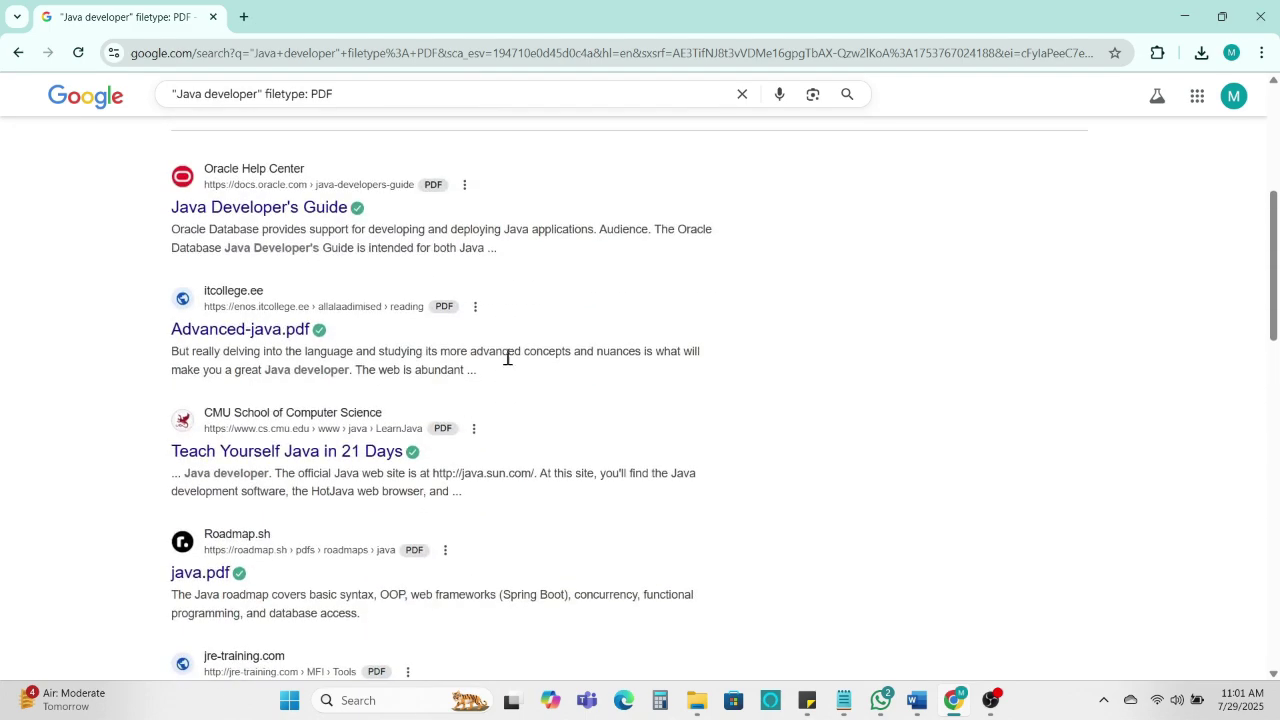